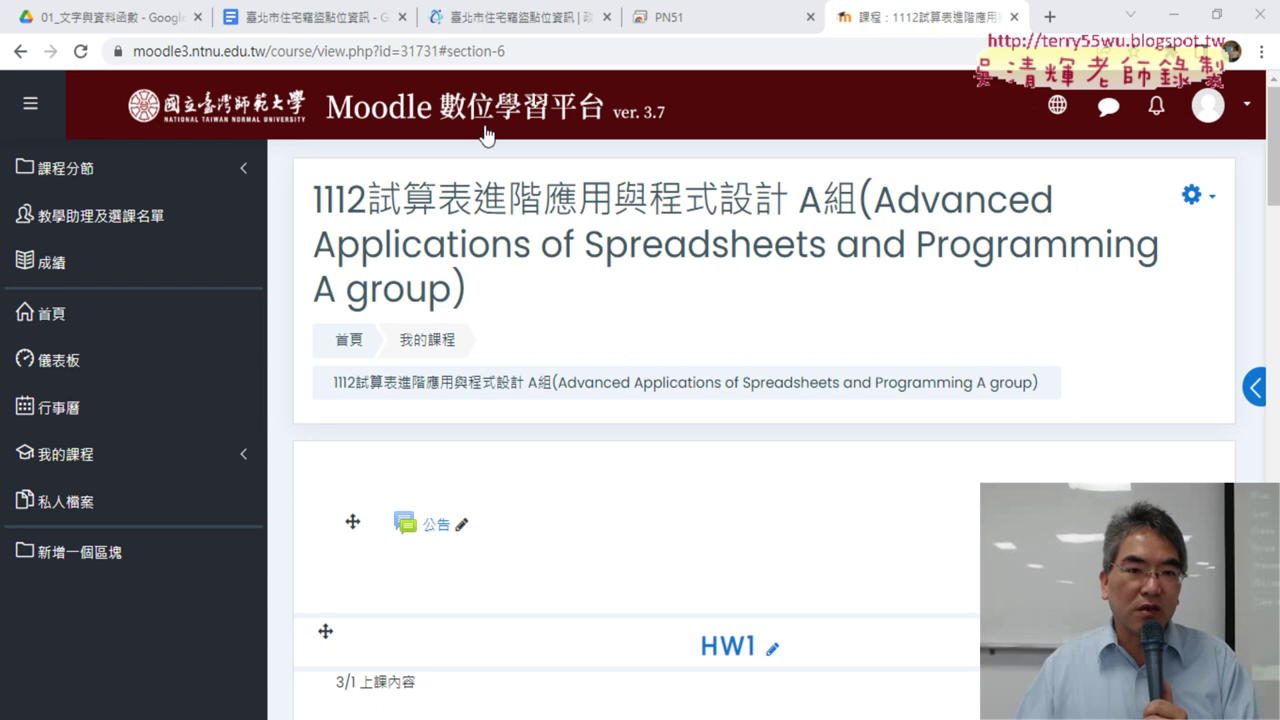
Open the Visual Basic editor from Excel's Developer tab and scroll to Module2's Sub 樞紐表()
key("alt+Tab")
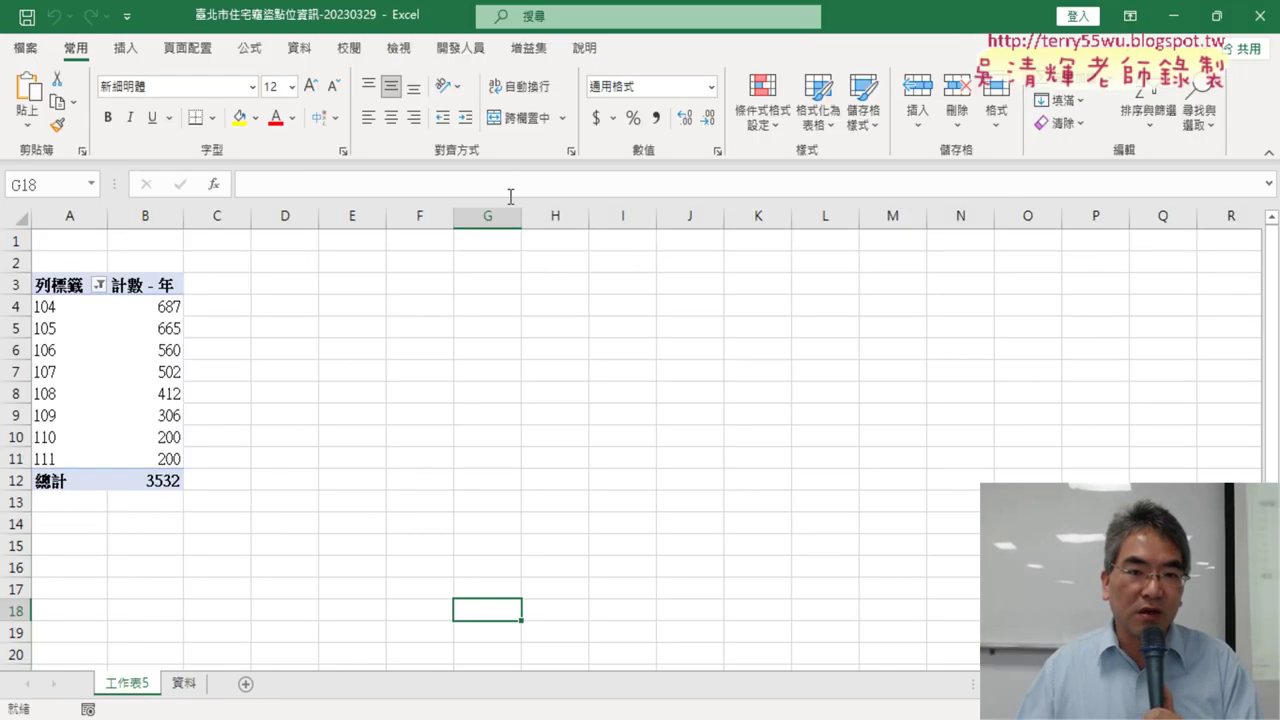
left_click(458, 48)
left_click(39, 96)
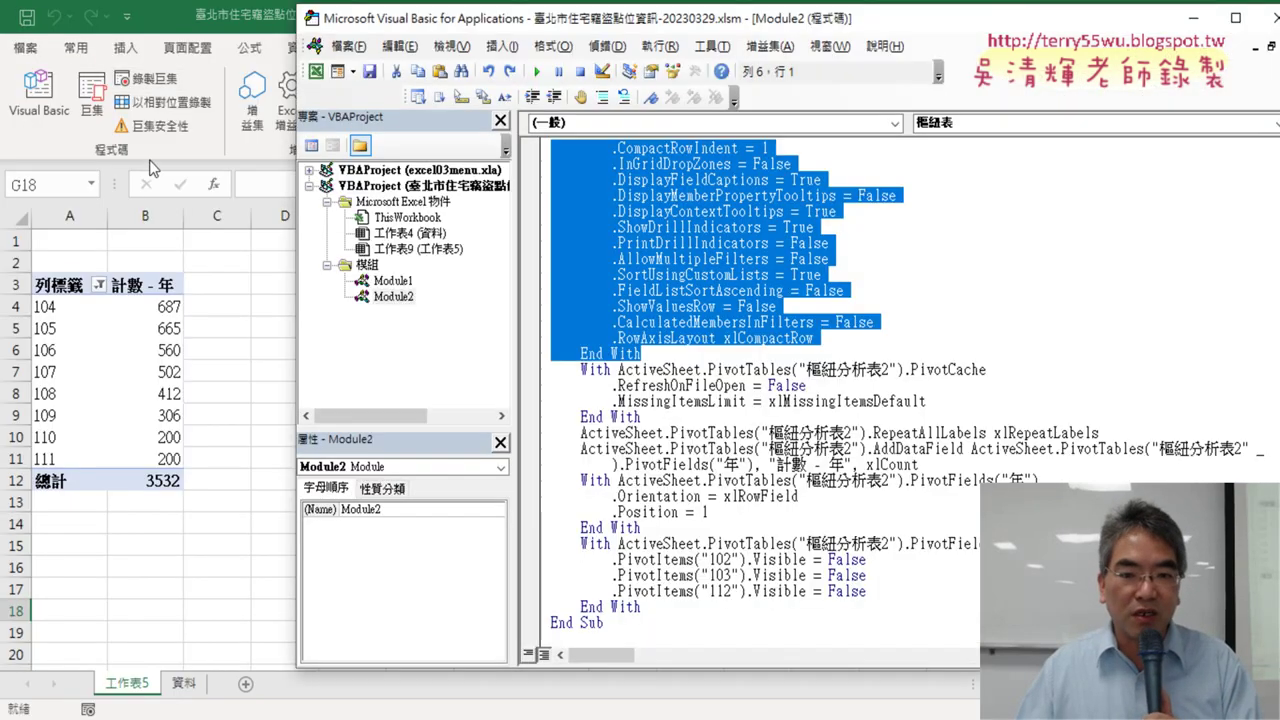
scroll(780, 400, "up", 4)
scroll(780, 400, "up", 5)
Widen the macro code window by dragging the side-pane splitter left
left_click(782, 356)
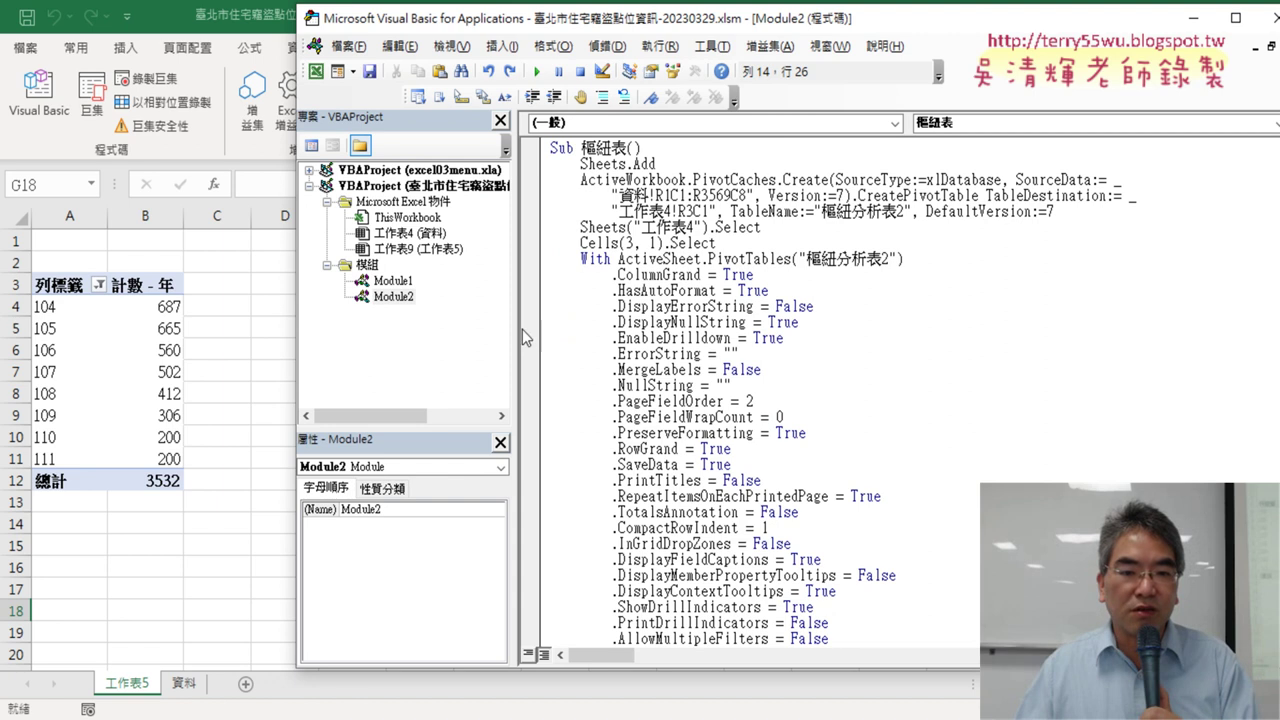
left_click_drag(523, 337, 438, 337)
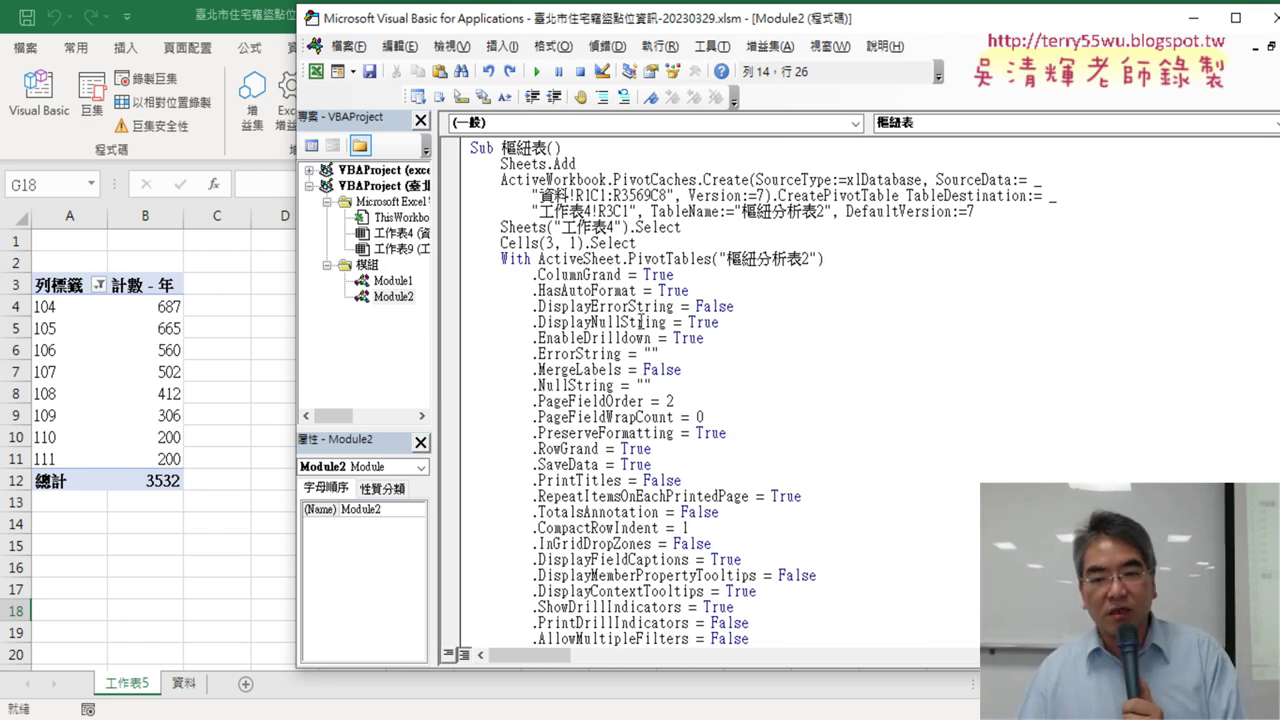
scroll(645, 315, "down", 4)
scroll(640, 321, "down", 4)
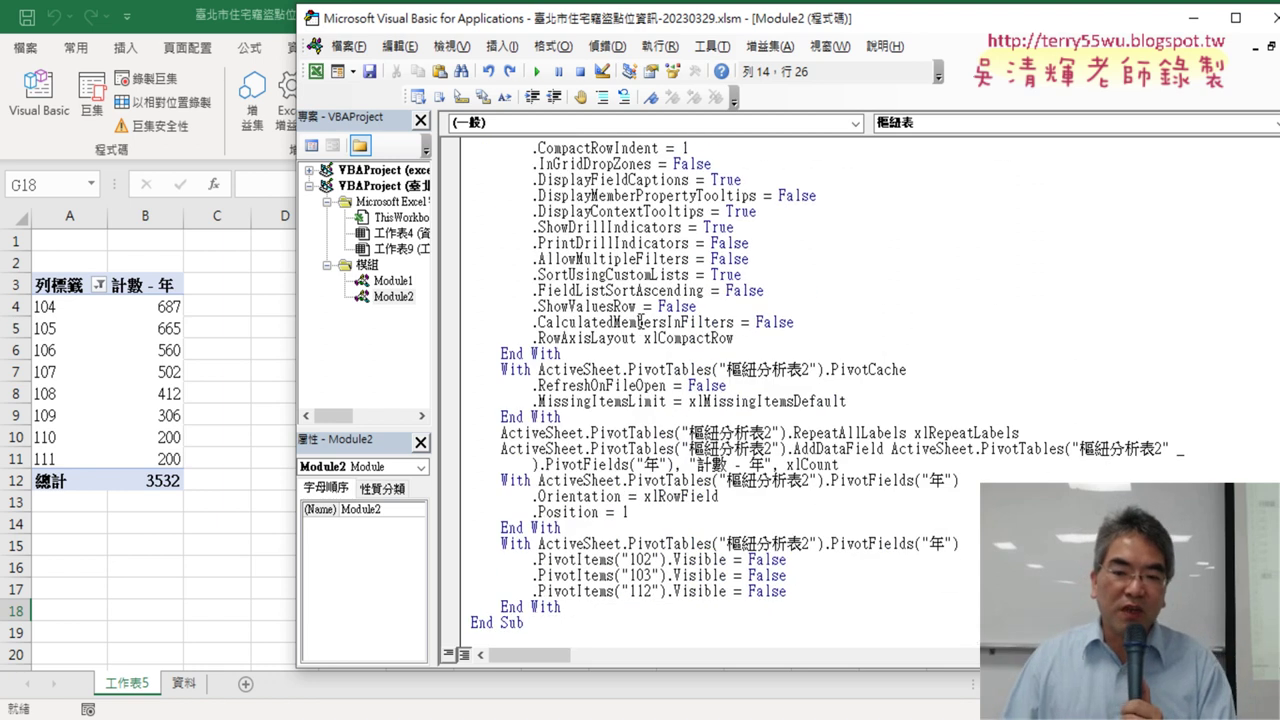
scroll(640, 321, "up", 8)
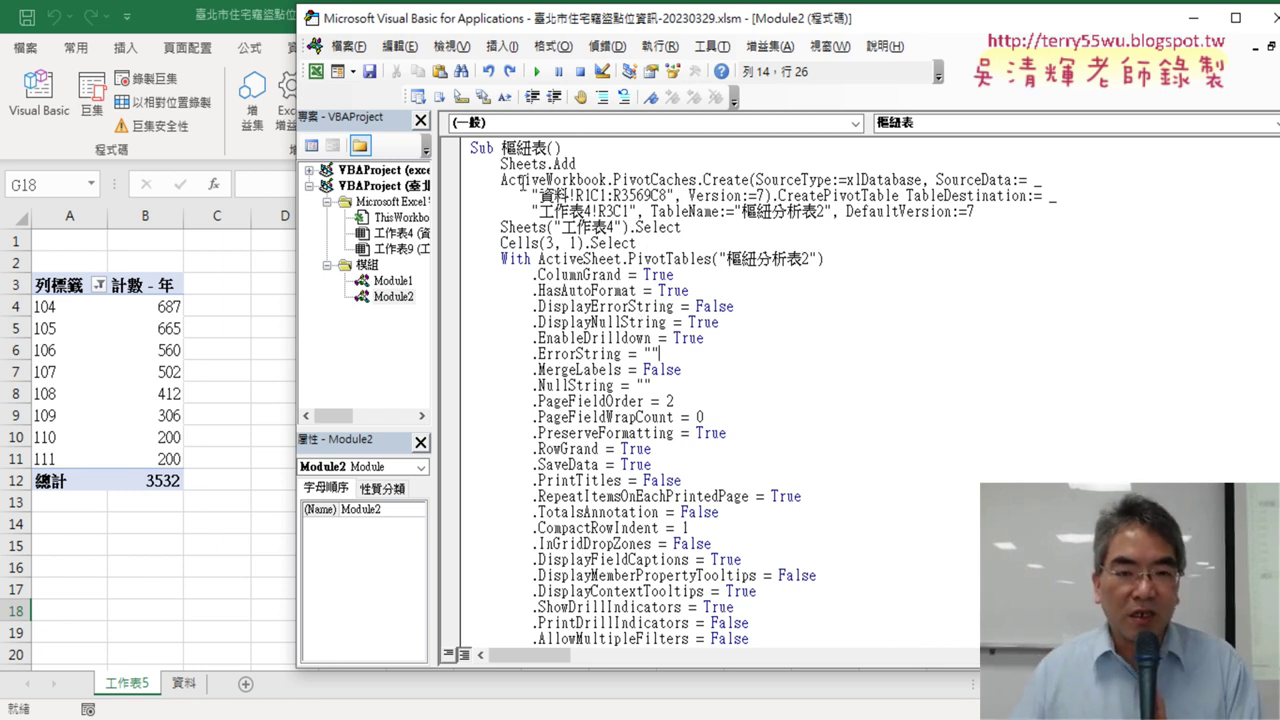
Highlight Sheets.Add, ActiveWorkbook and PivotCaches in the code, then return to the Excel pivot sheet
left_click_drag(580, 163, 488, 165)
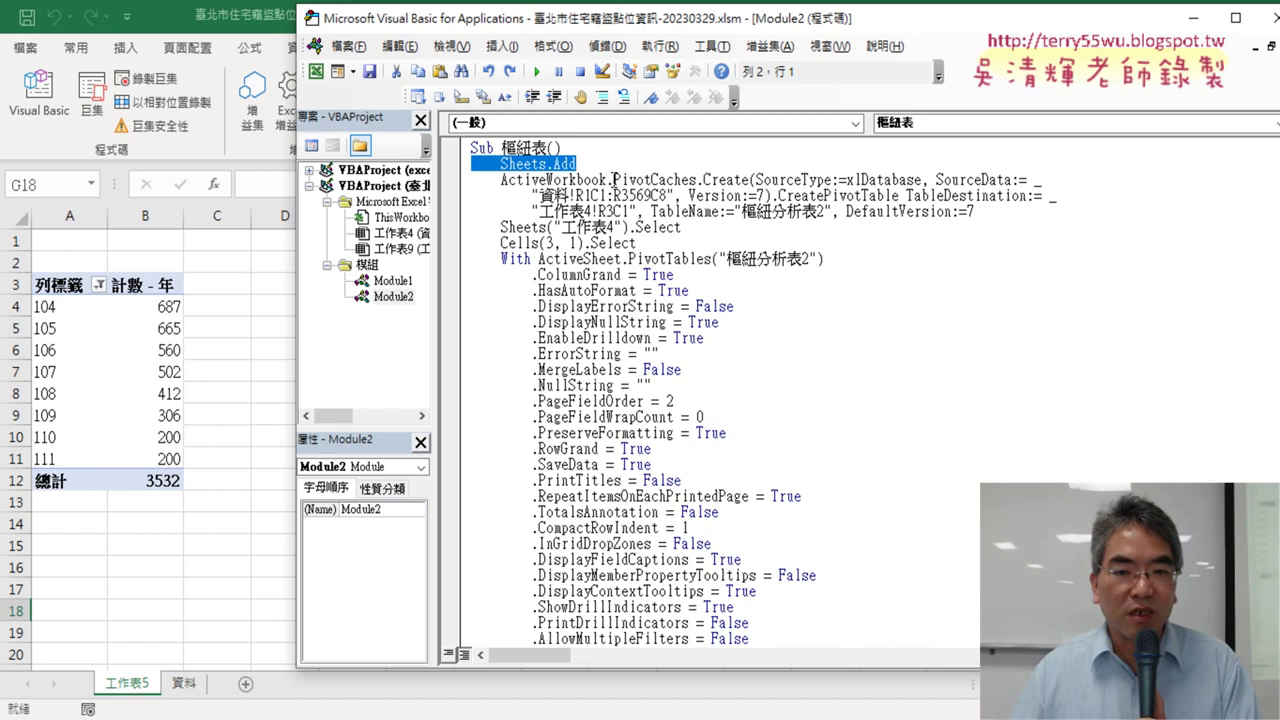
left_click_drag(604, 180, 518, 183)
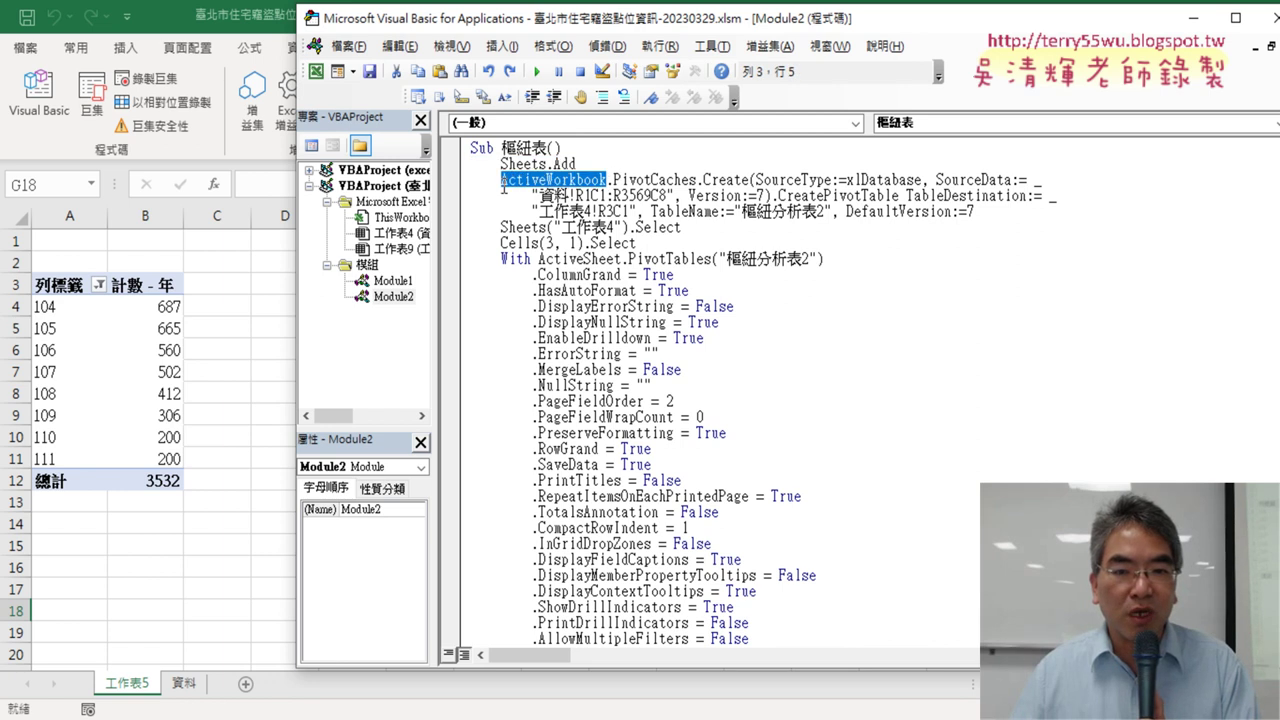
left_click_drag(698, 180, 613, 182)
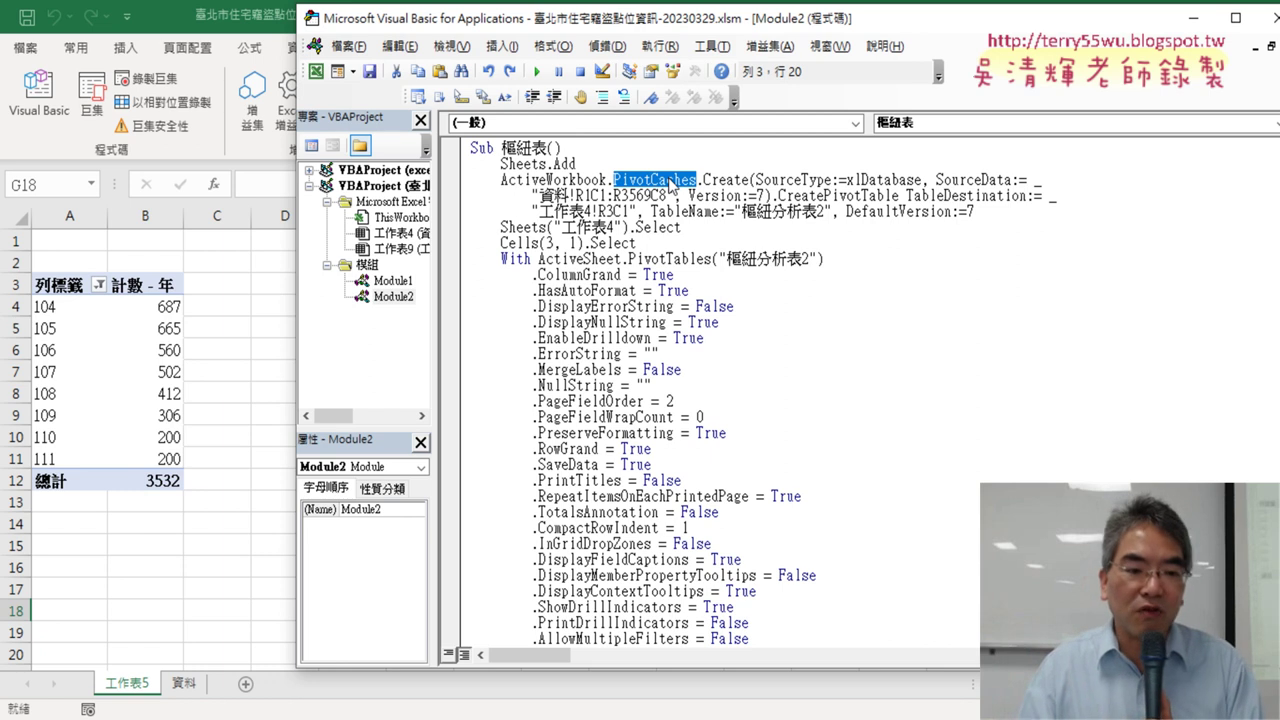
left_click(136, 376)
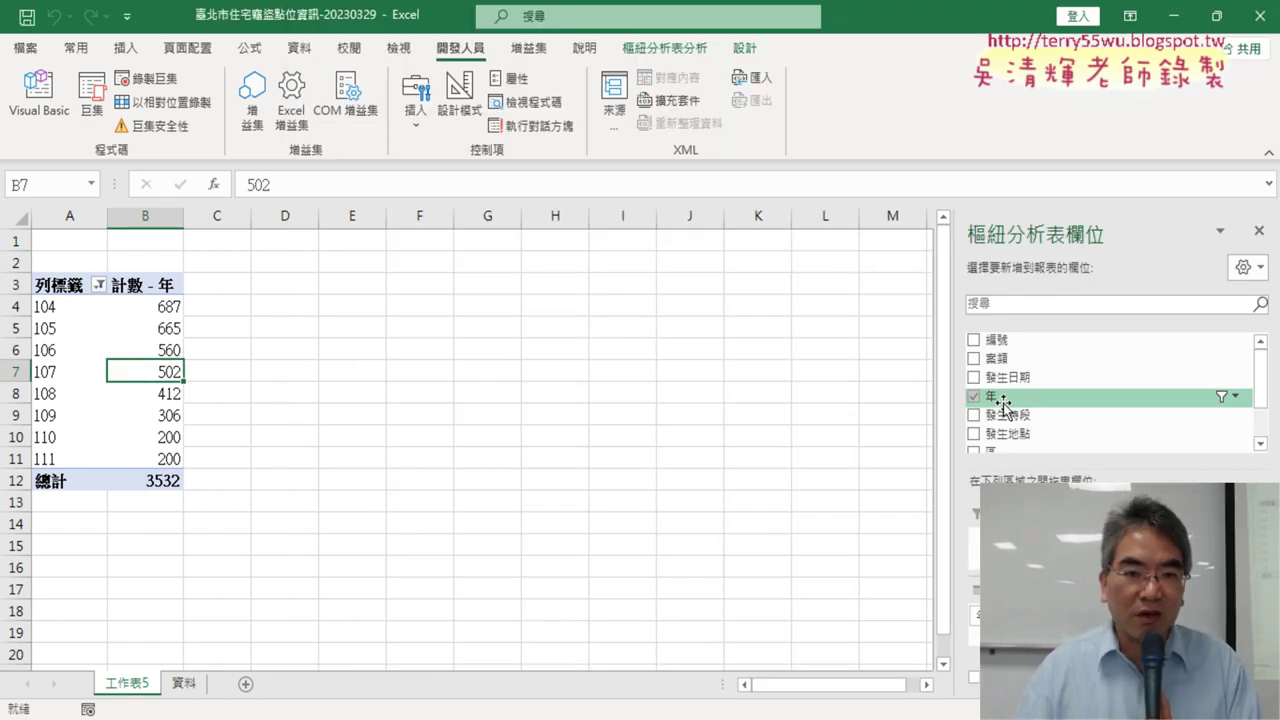
Point out the 年 field and Refresh on the PivotTable Analyze tab, then return to VBA
left_click(690, 50)
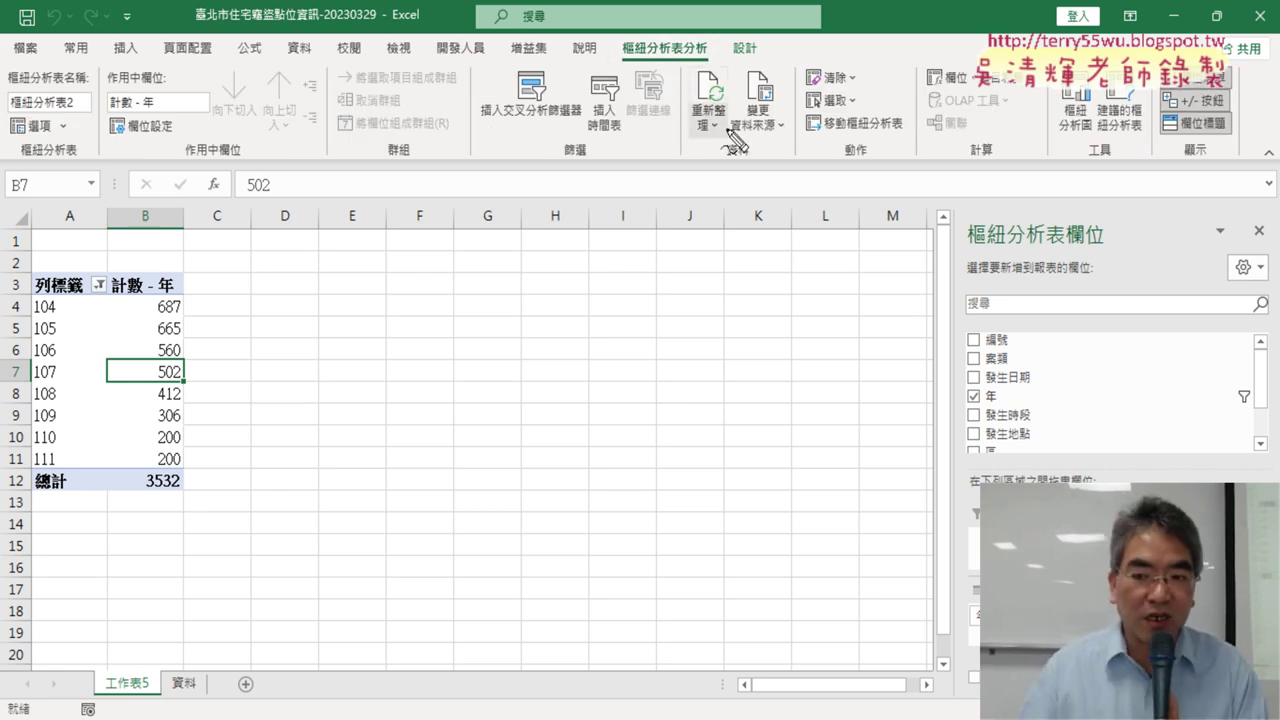
left_click_drag(1000, 424, 998, 440)
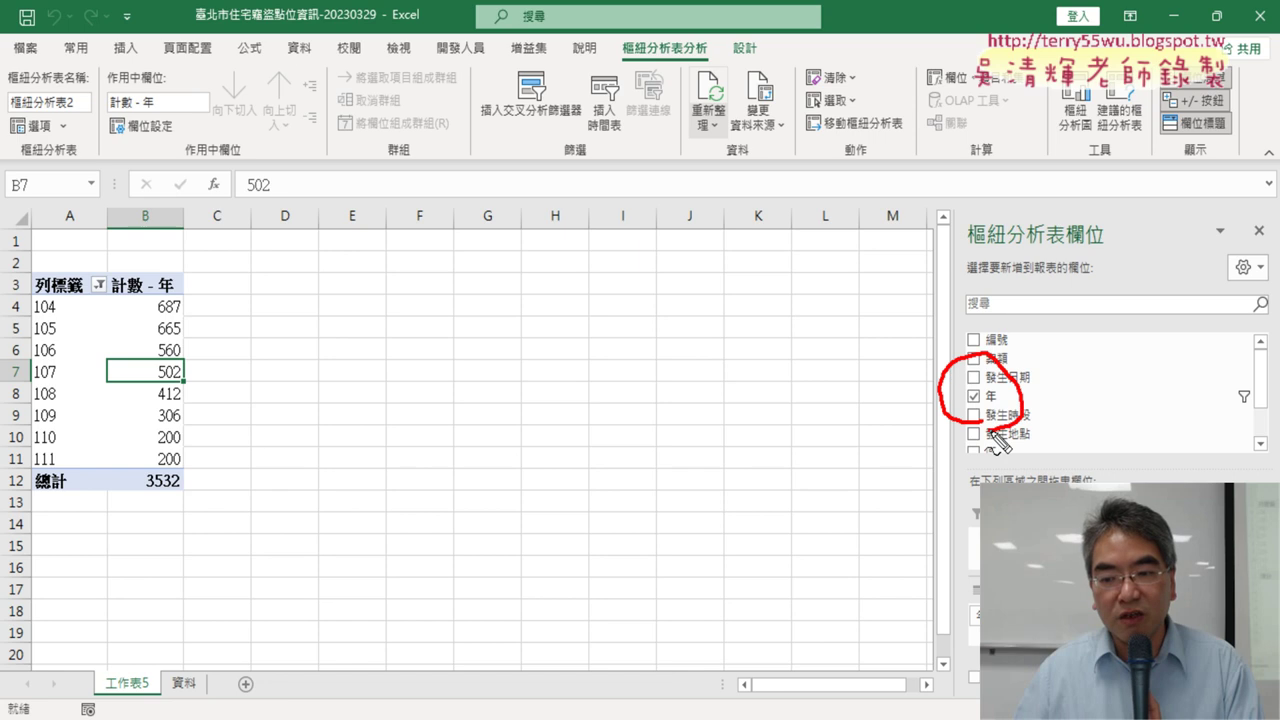
left_click_drag(938, 376, 712, 146)
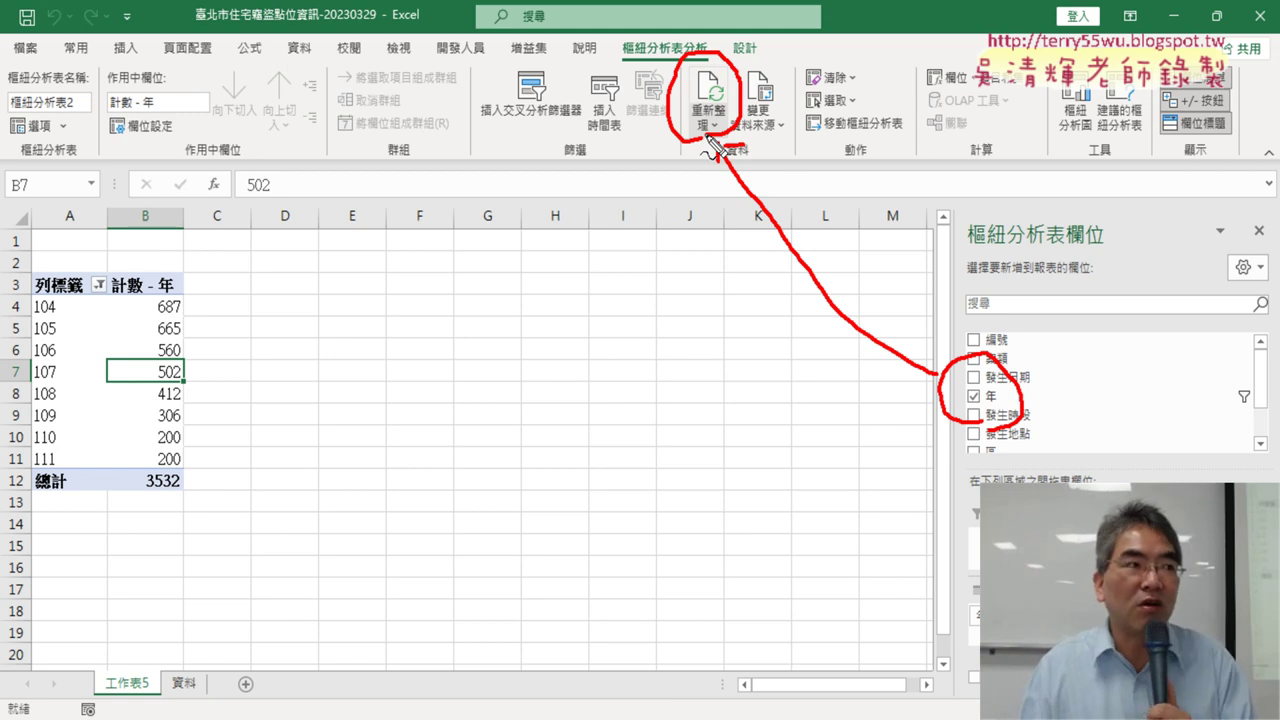
key("Escape")
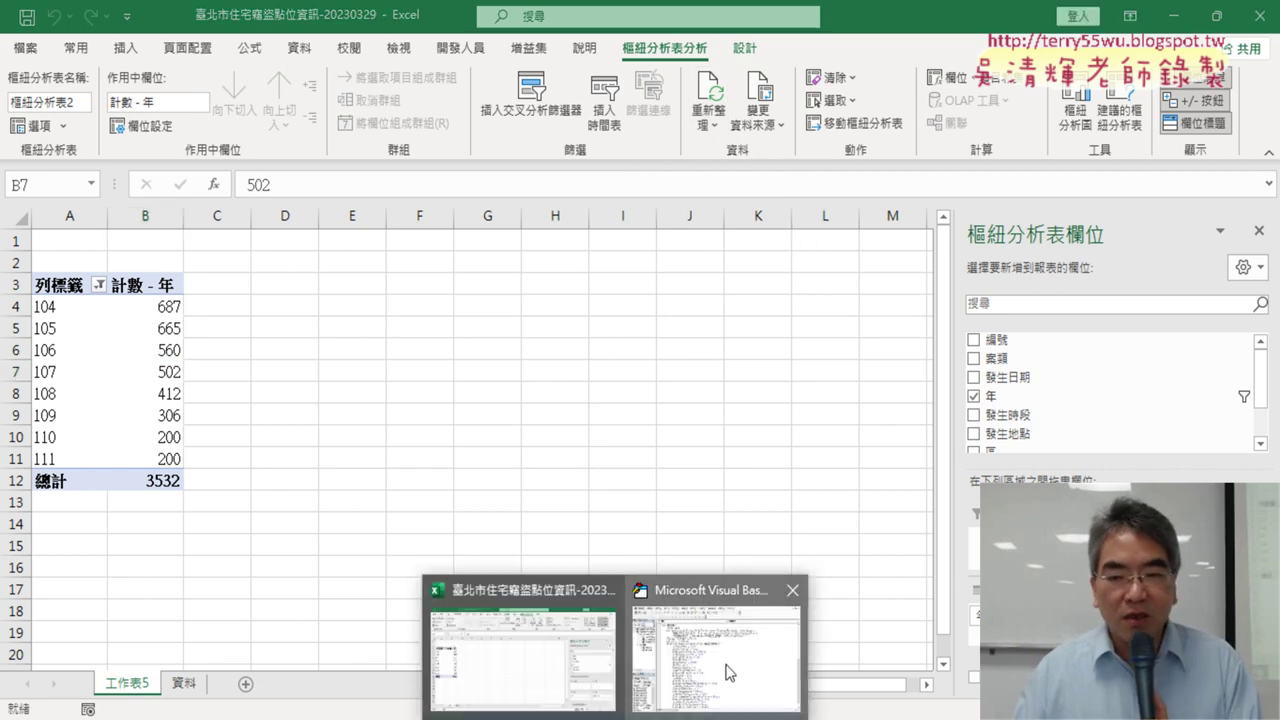
left_click(729, 668)
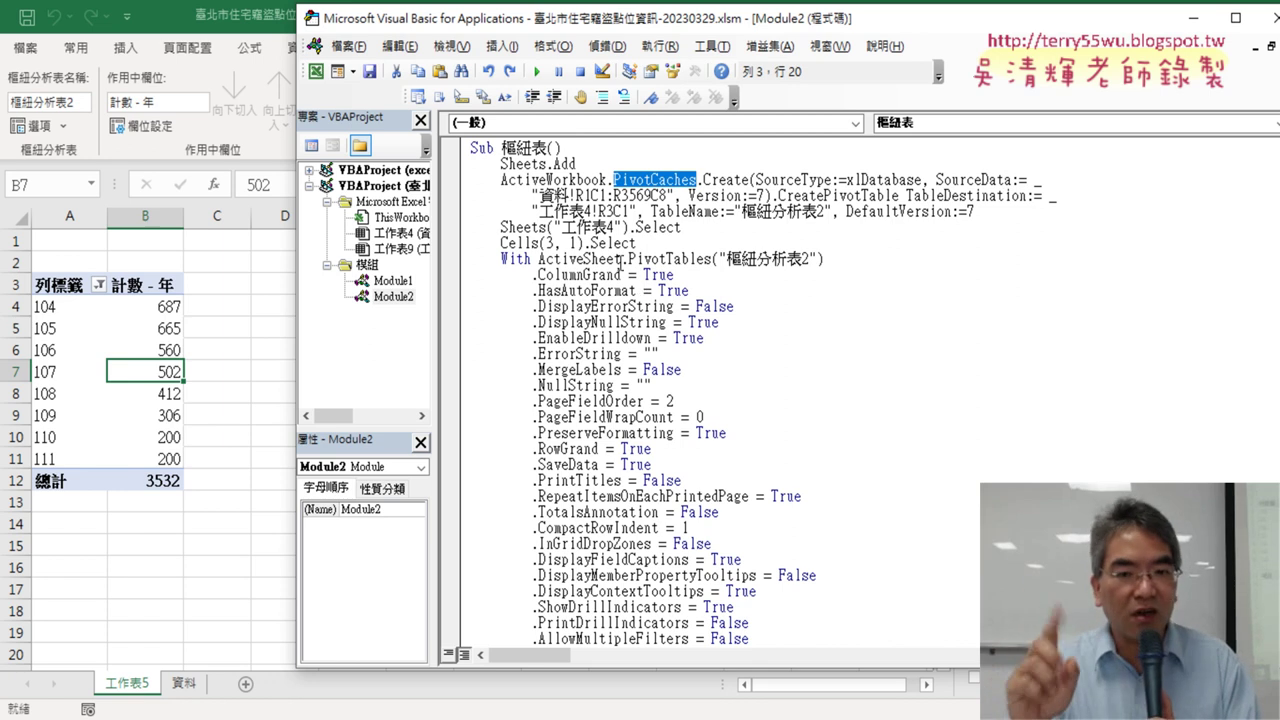
left_click(726, 181)
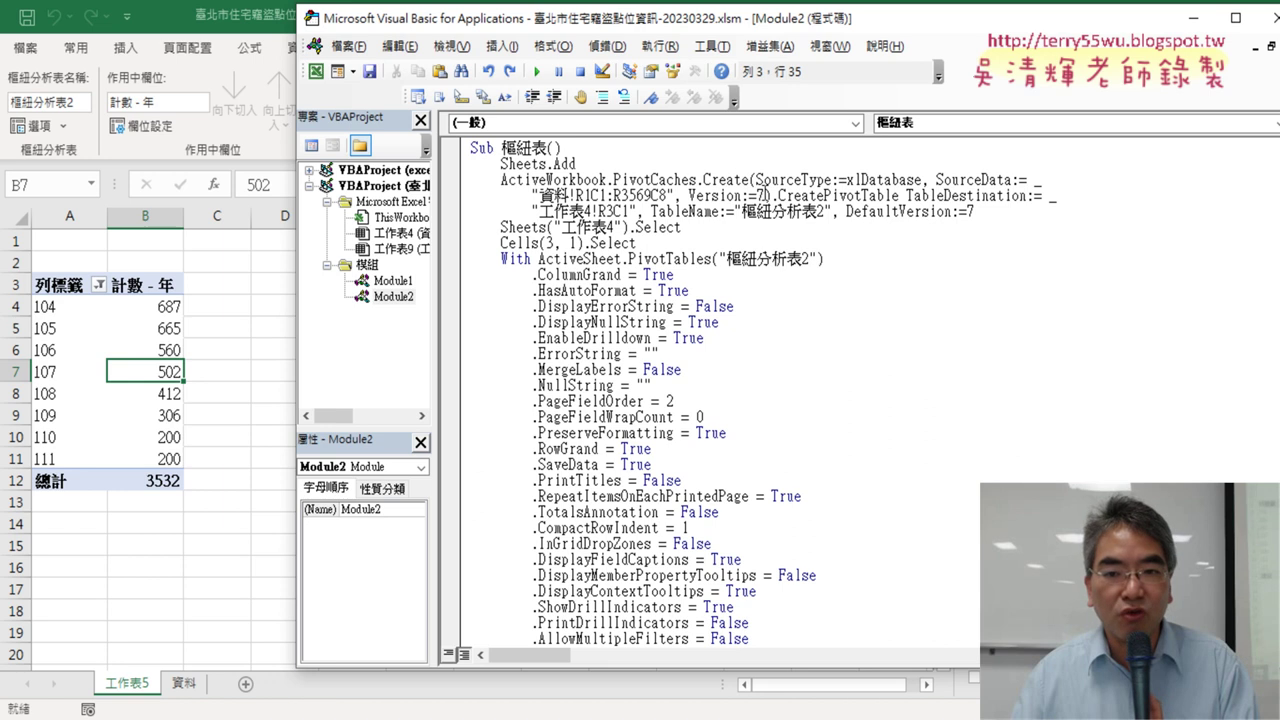
left_click_drag(676, 196, 770, 196)
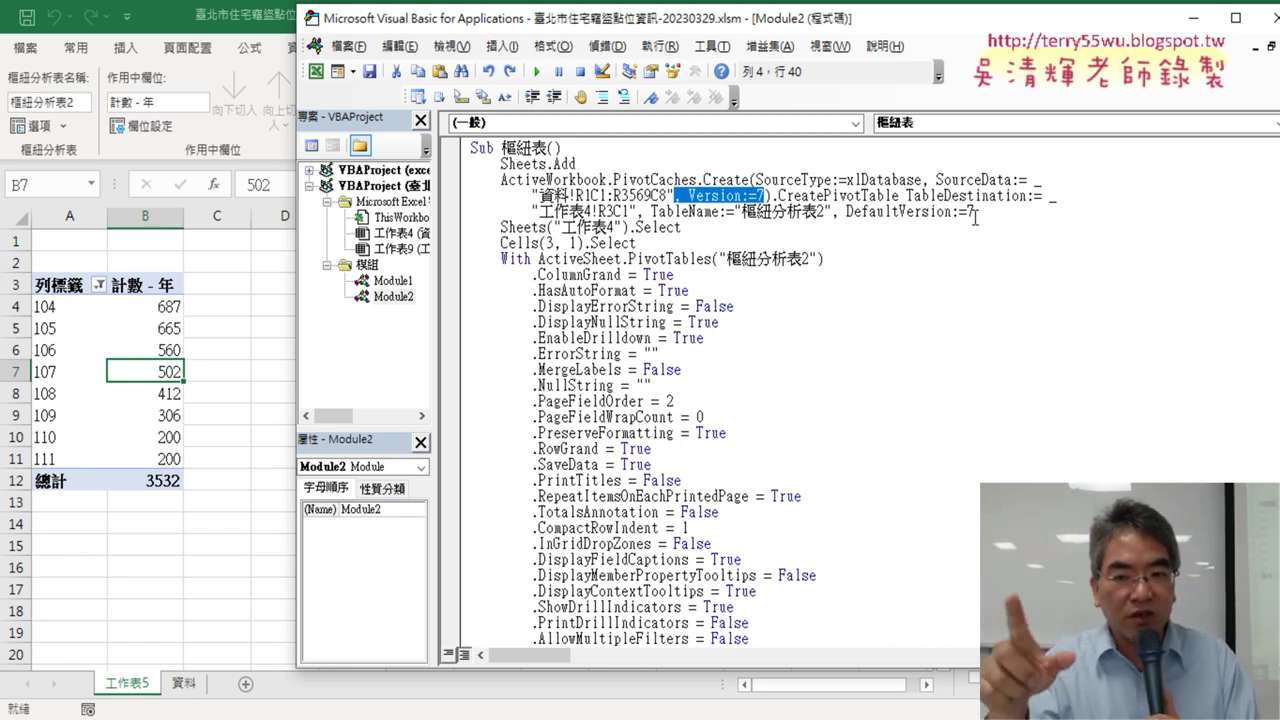
Remove the Version:=7 and DefaultVersion:=7 arguments from the pivot-creation calls
key("Delete")
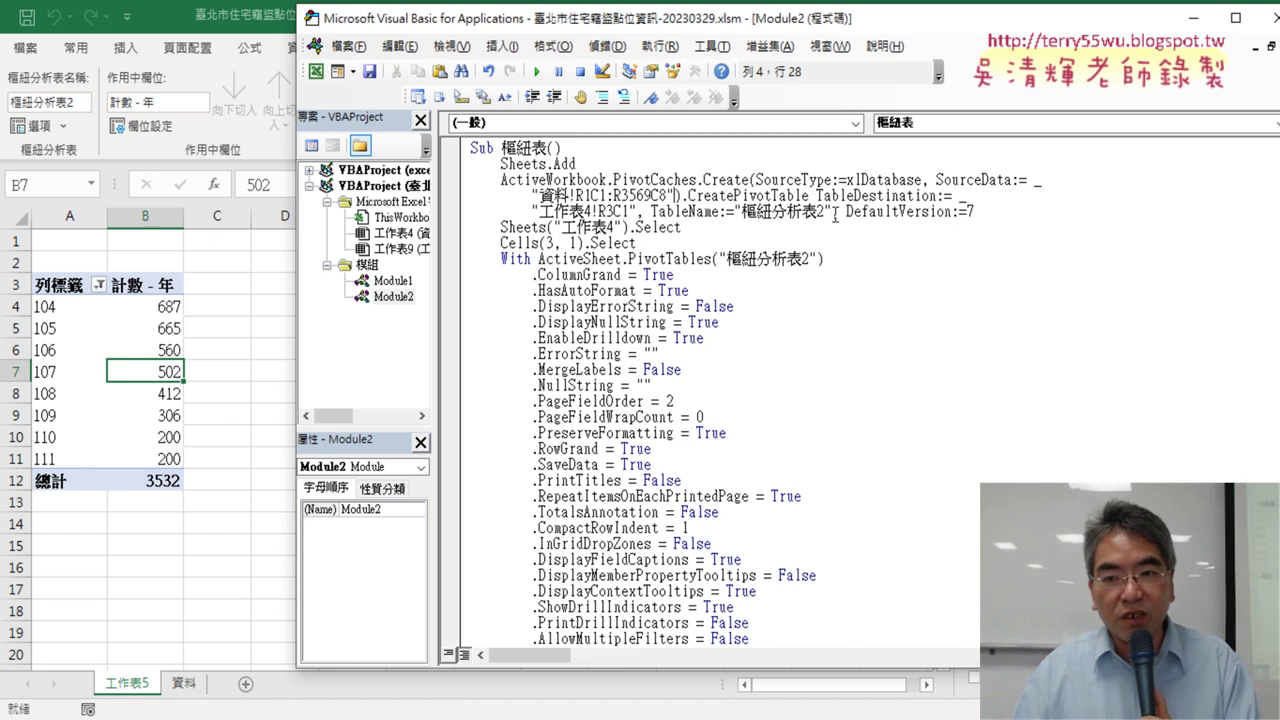
left_click_drag(834, 215, 974, 213)
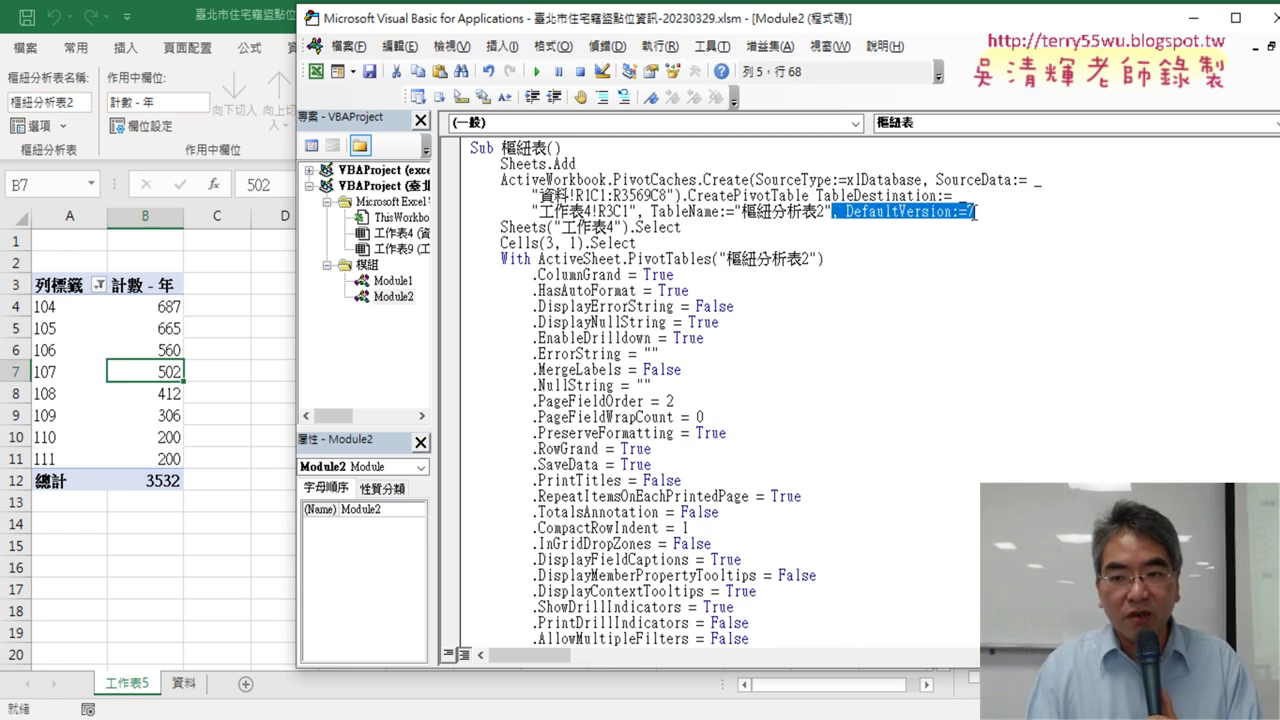
key("Delete")
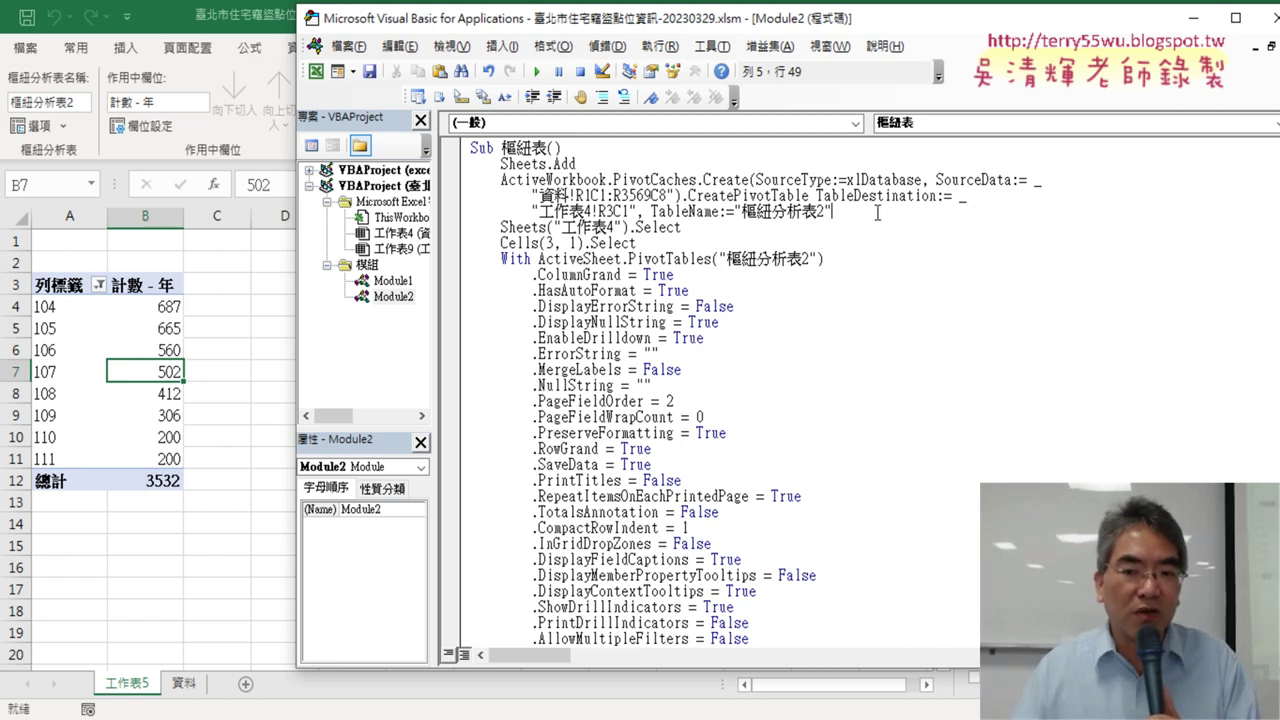
left_click_drag(539, 211, 556, 211)
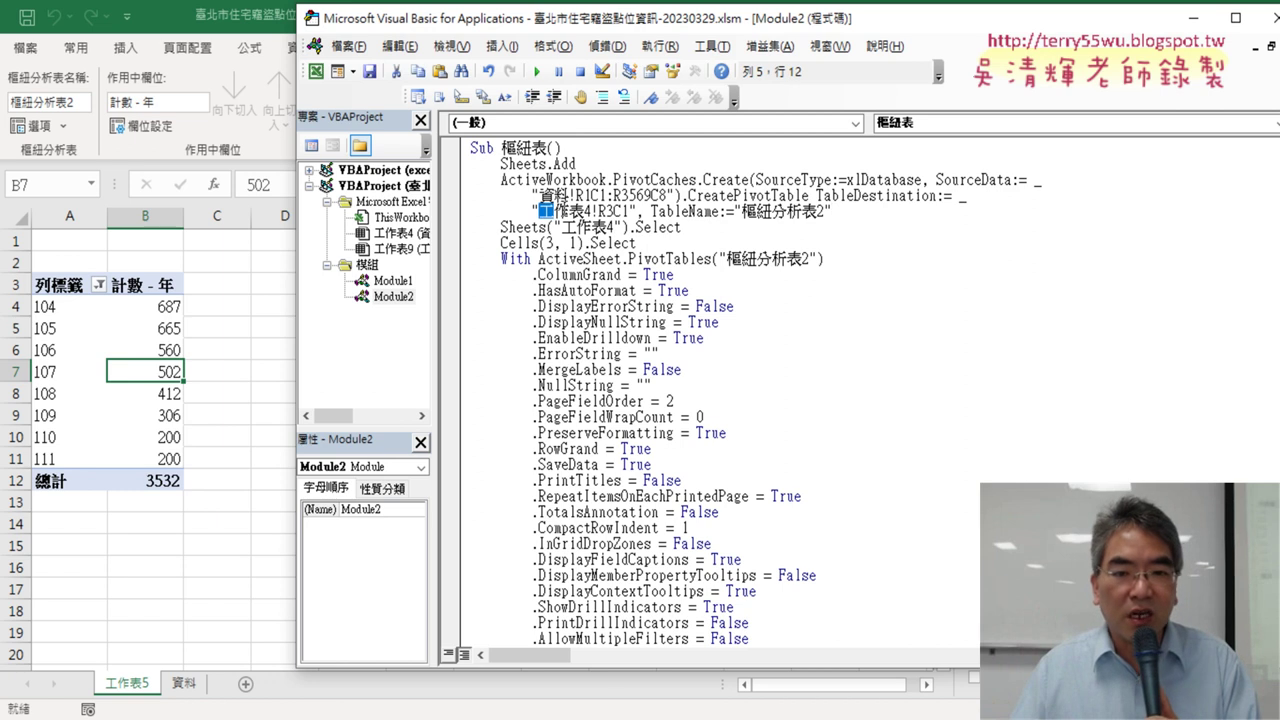
left_click(961, 184)
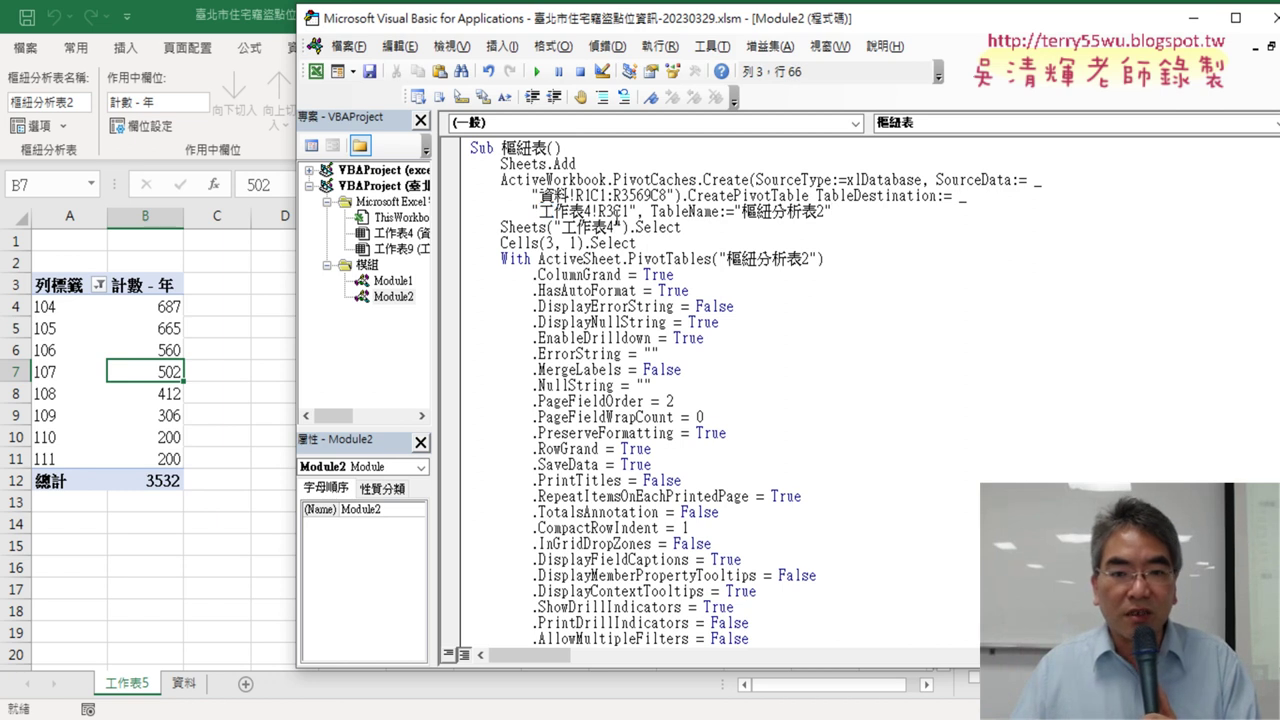
left_click_drag(539, 196, 573, 196)
left_click(577, 196)
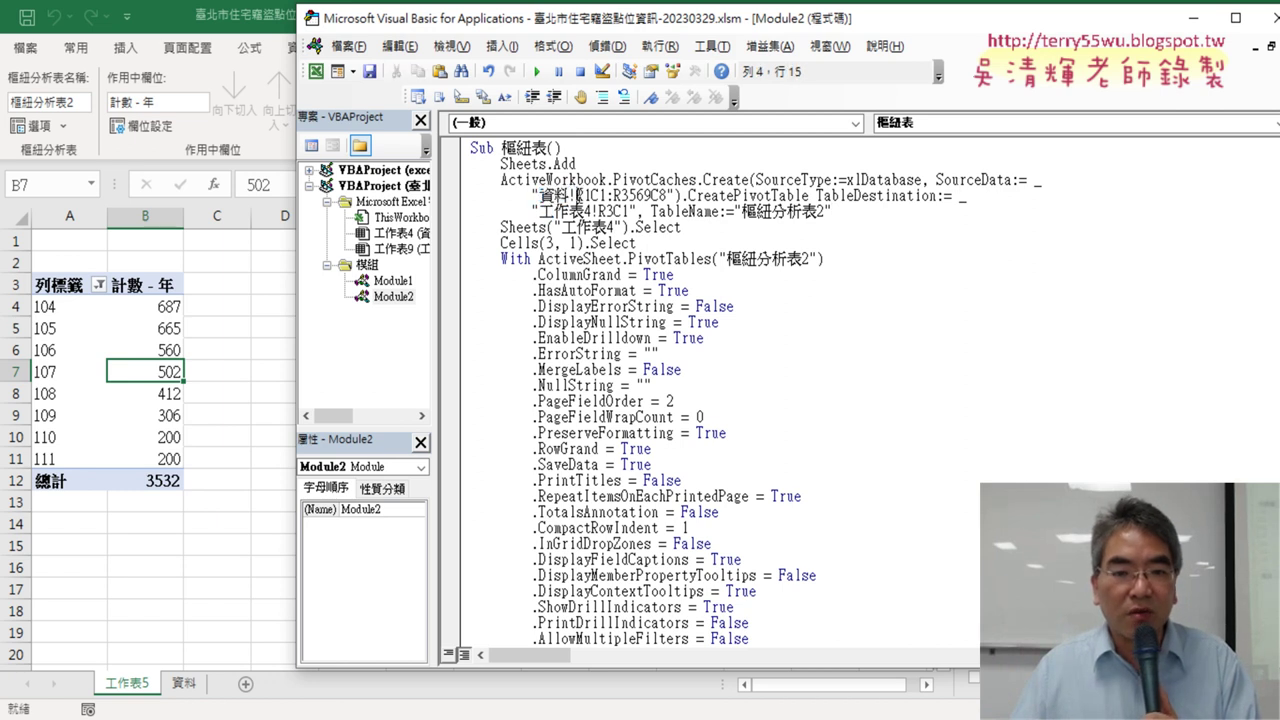
key("shift+Left")
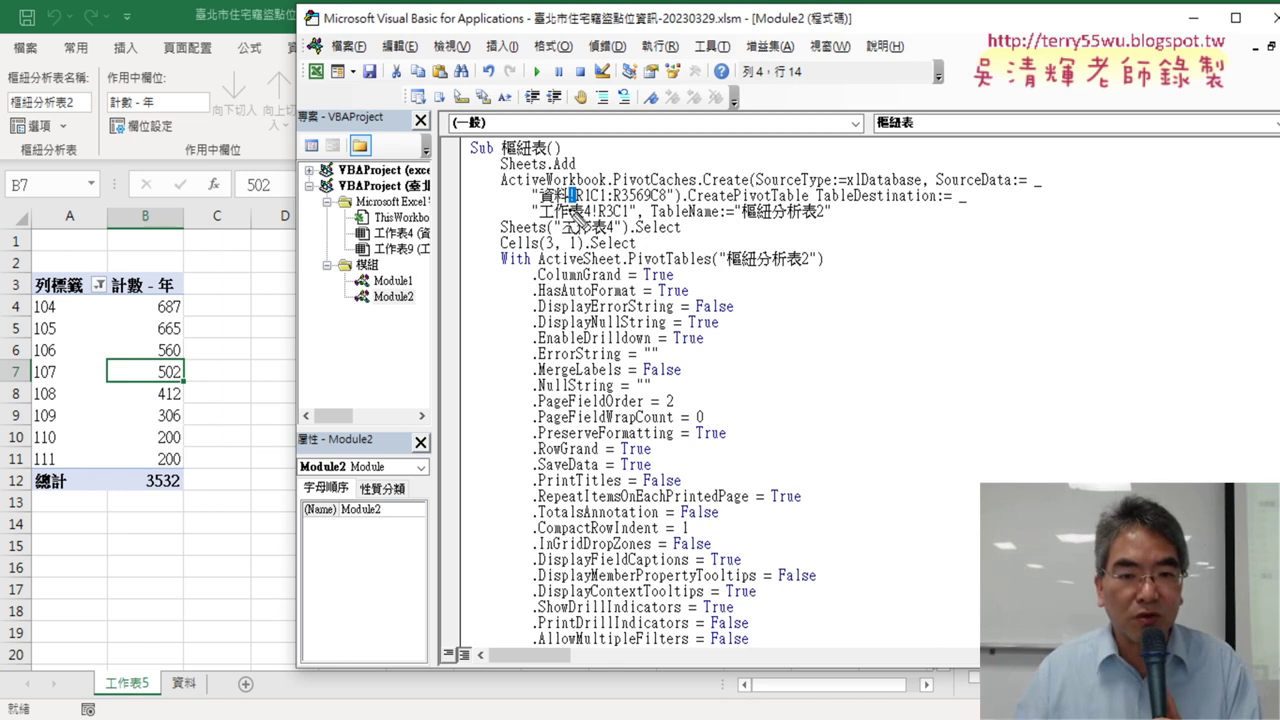
mouse_move(566, 196)
left_mouse_down()
mouse_move(186, 680)
mouse_move(215, 630)
left_mouse_up()
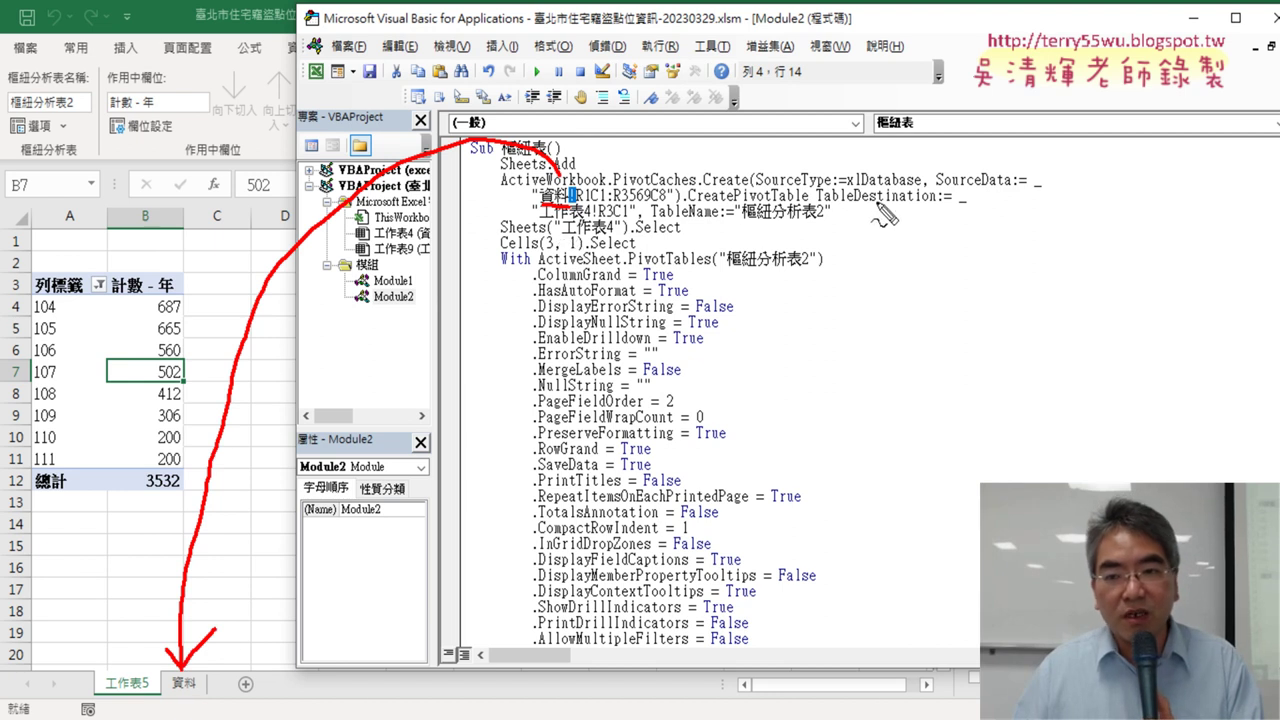
left_click_drag(858, 201, 940, 198)
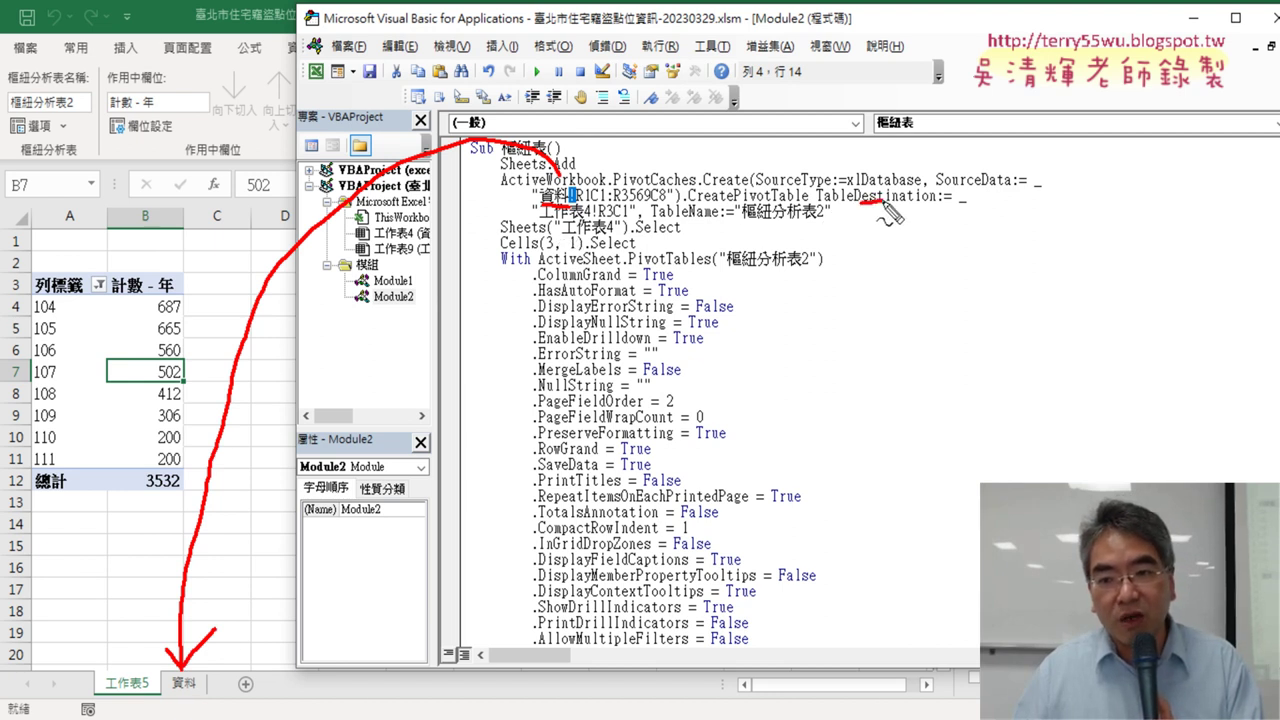
left_click_drag(830, 212, 845, 204)
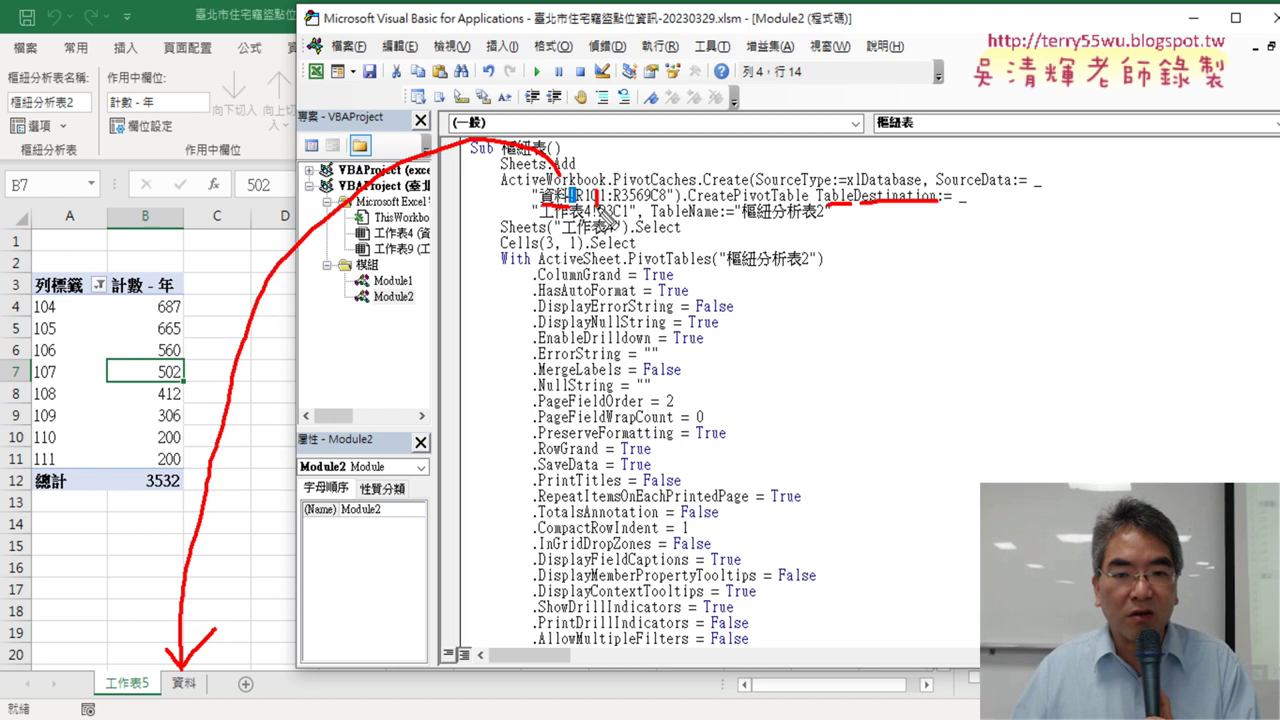
mouse_move(597, 236)
left_mouse_down()
mouse_move(155, 607)
mouse_move(132, 675)
mouse_move(155, 665)
left_mouse_up()
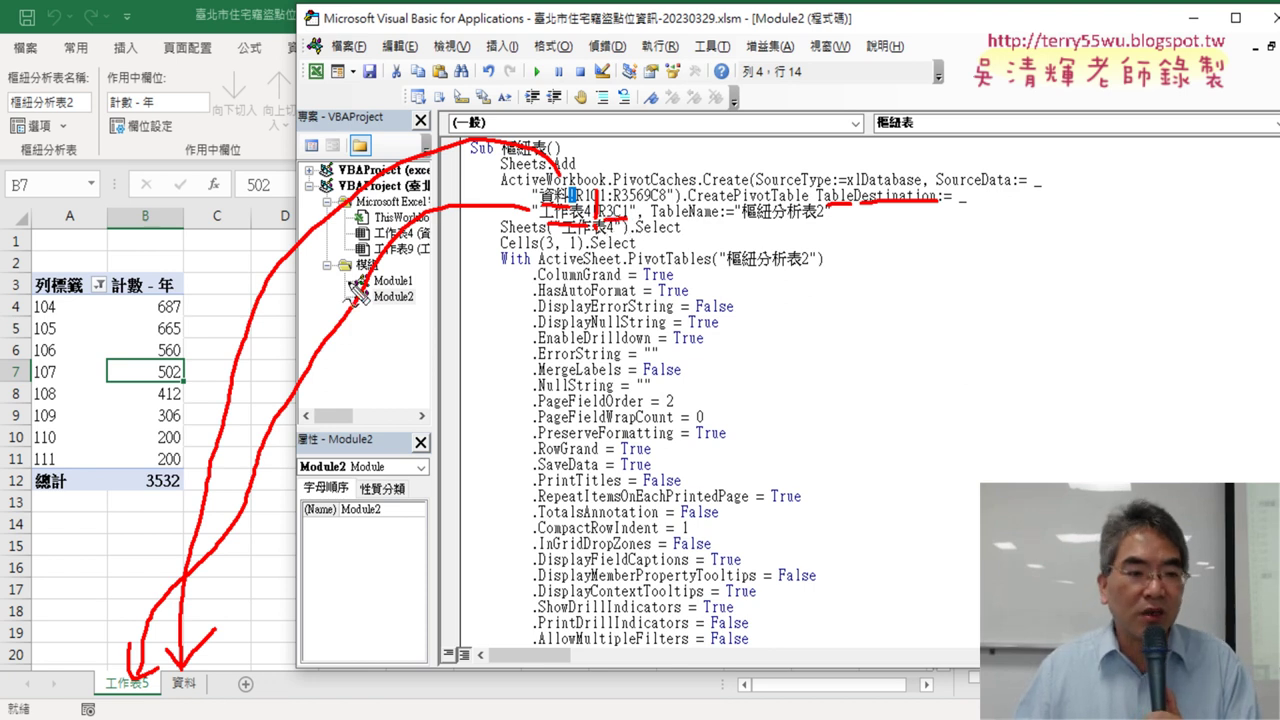
left_click_drag(36, 285, 72, 306)
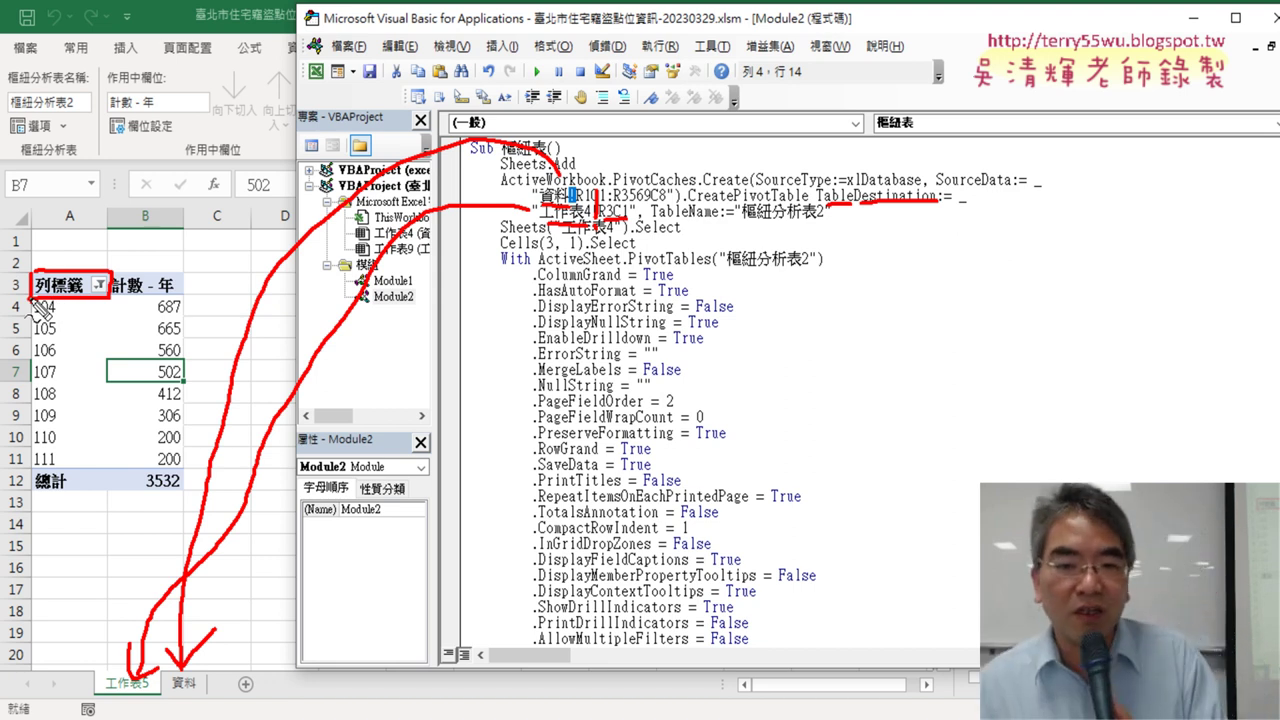
key("Escape")
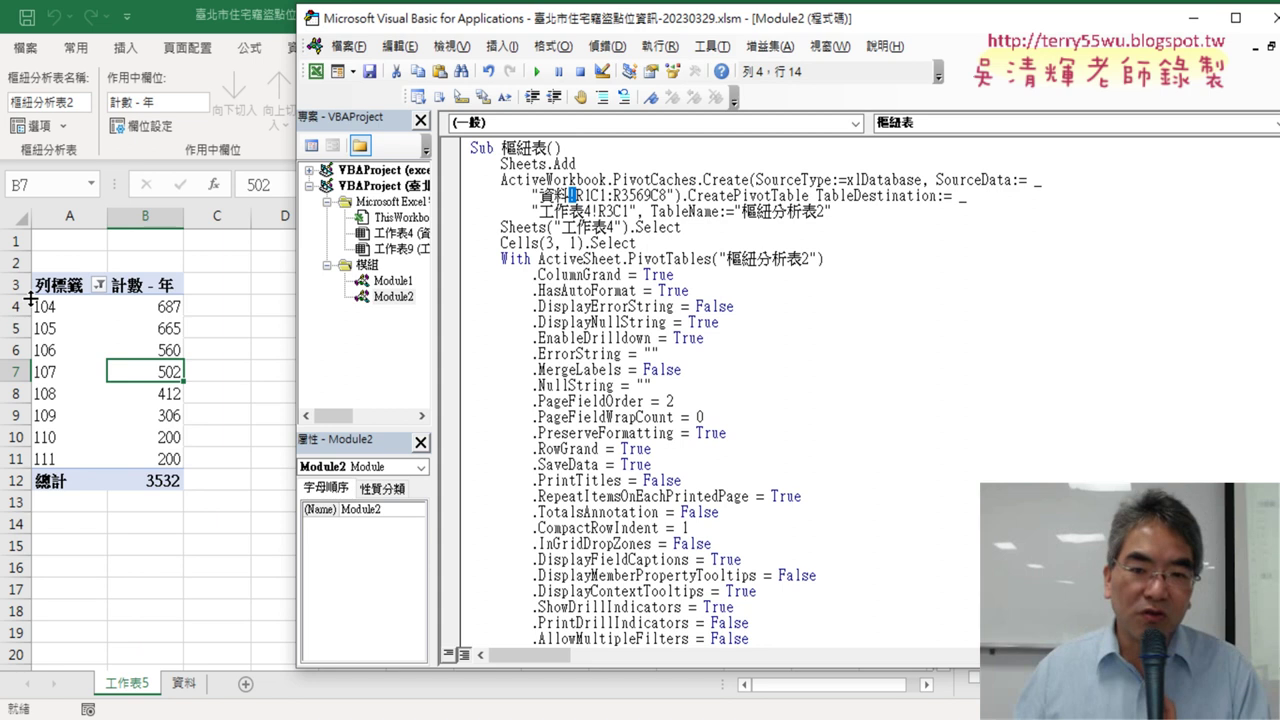
left_click_drag(539, 212, 598, 212)
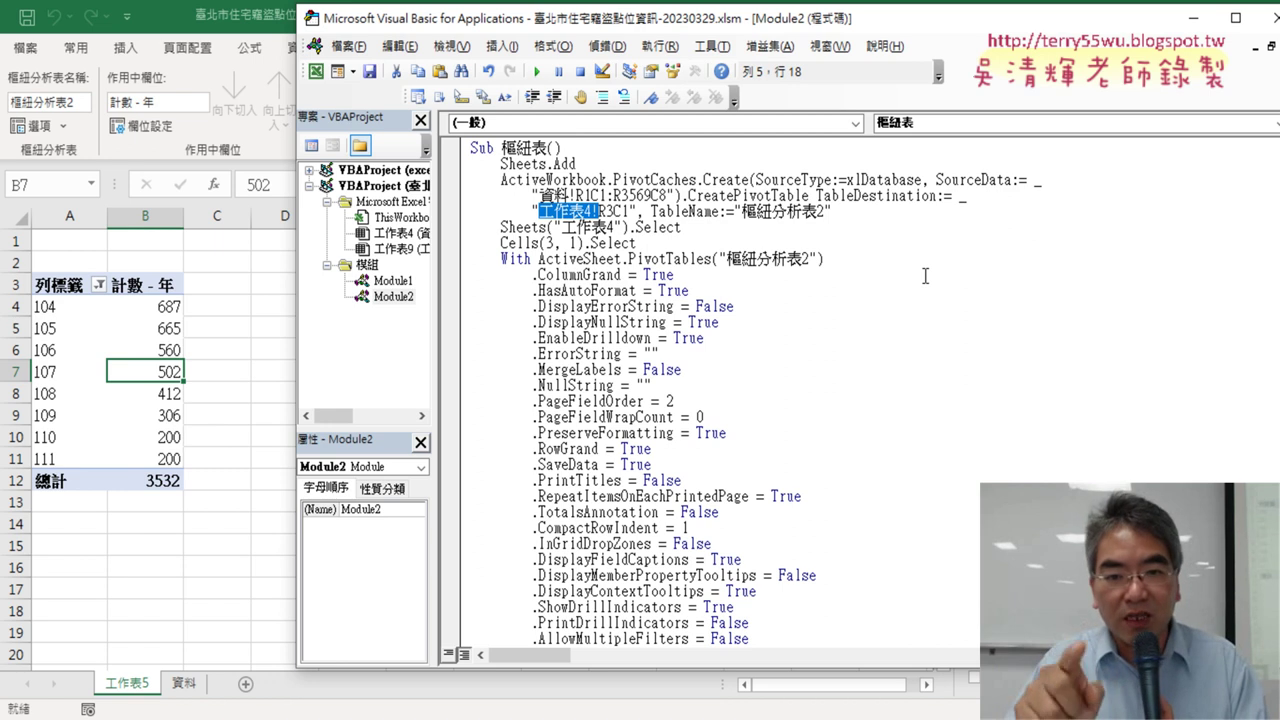
Strip the 工作表4! prefix so TableDestination reads 'R3C1', then highlight the PivotCaches statement
key("Delete")
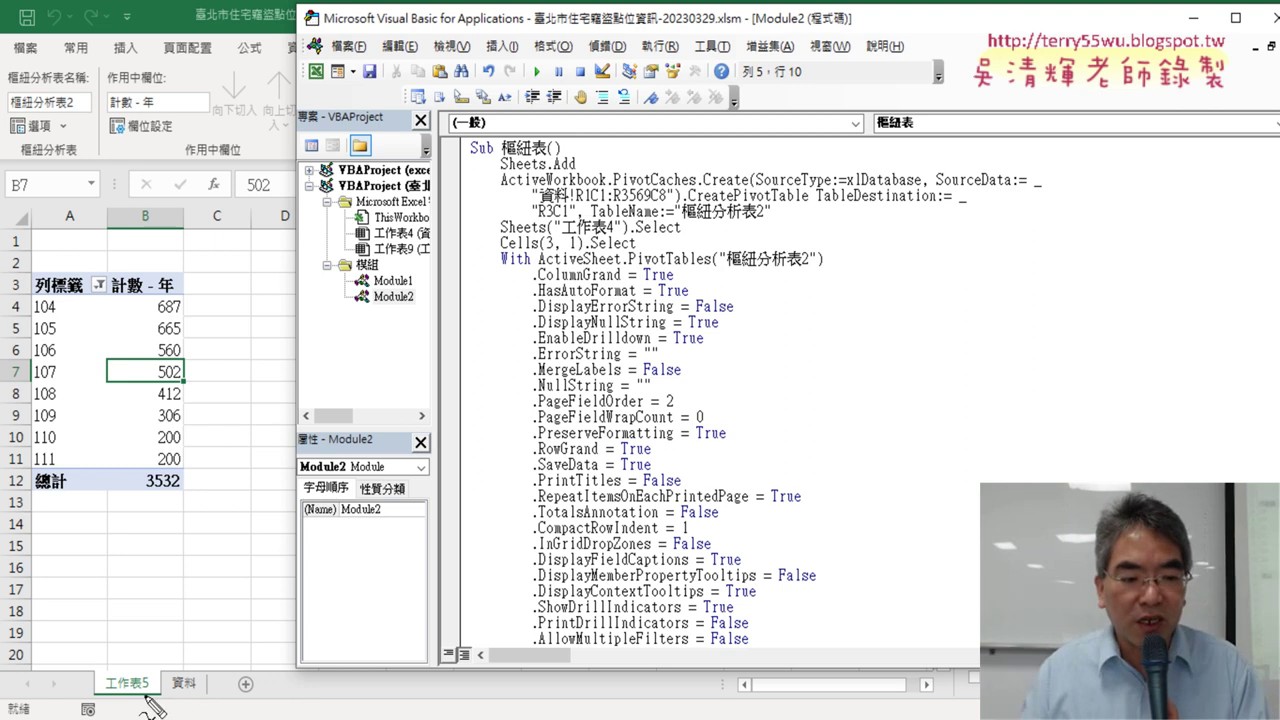
left_click_drag(150, 702, 160, 685)
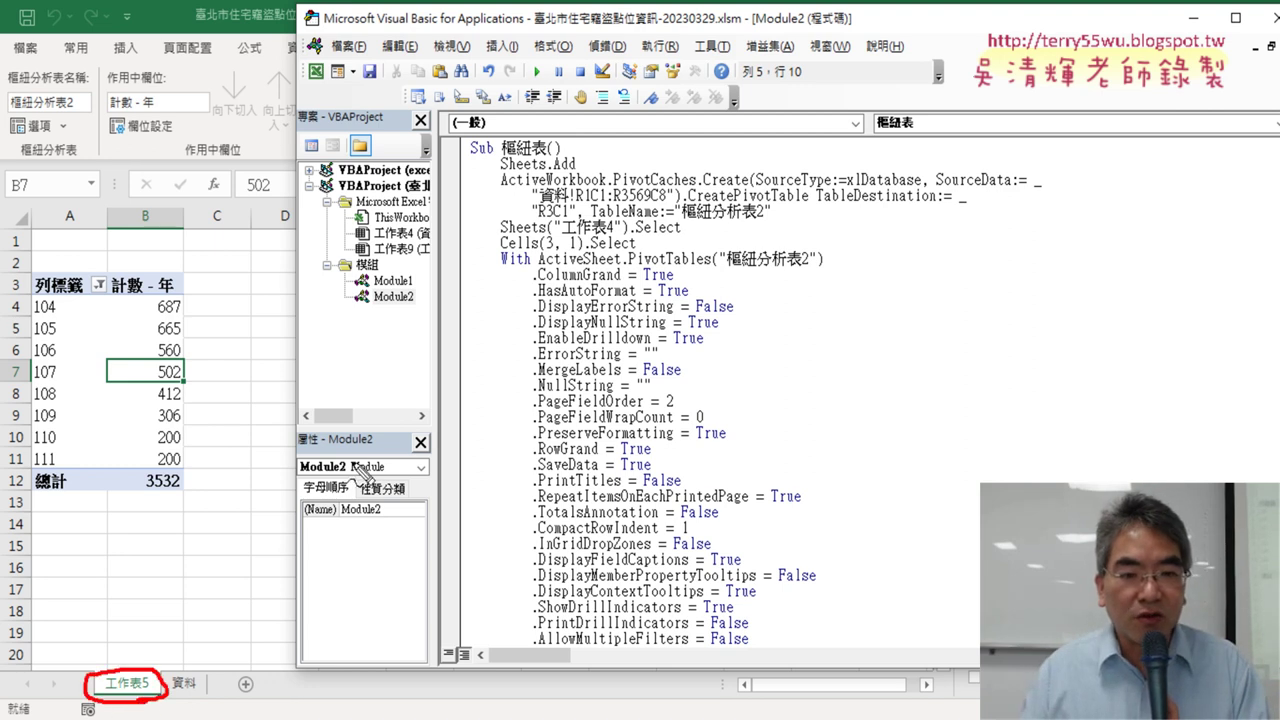
mouse_move(572, 216)
left_mouse_down()
mouse_move(537, 219)
mouse_move(566, 202)
left_mouse_up()
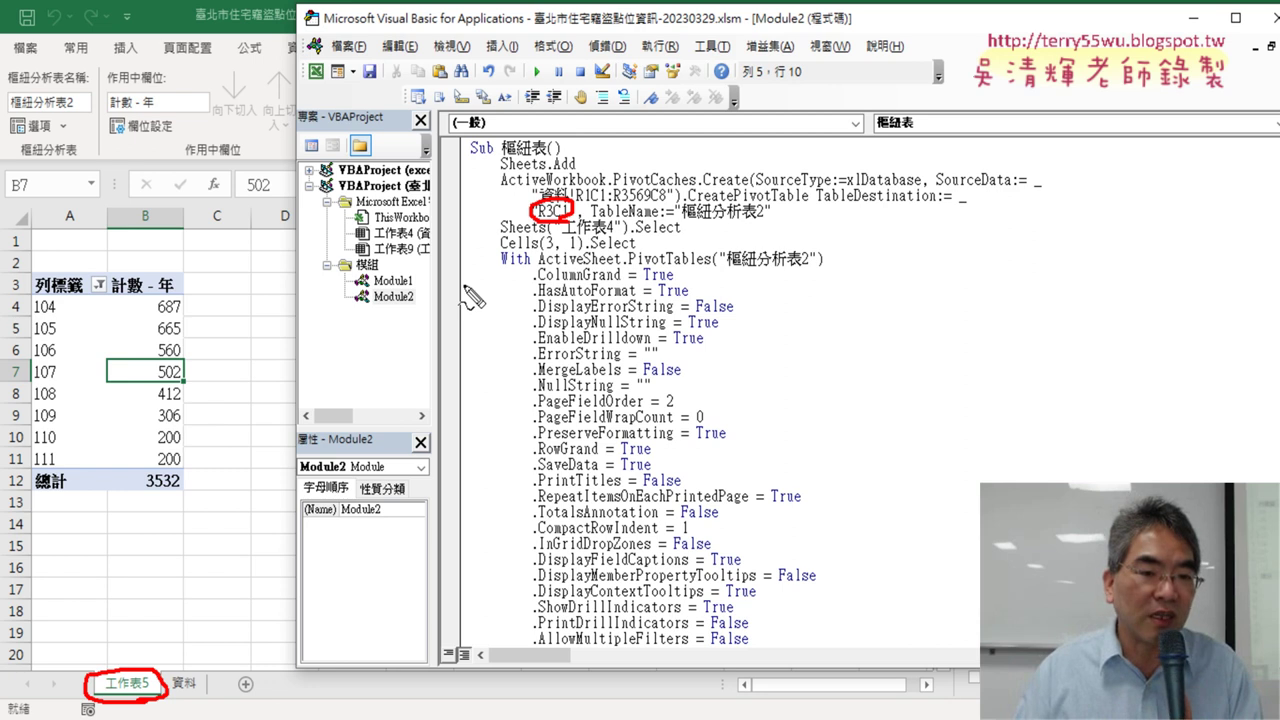
left_click_drag(580, 172, 548, 175)
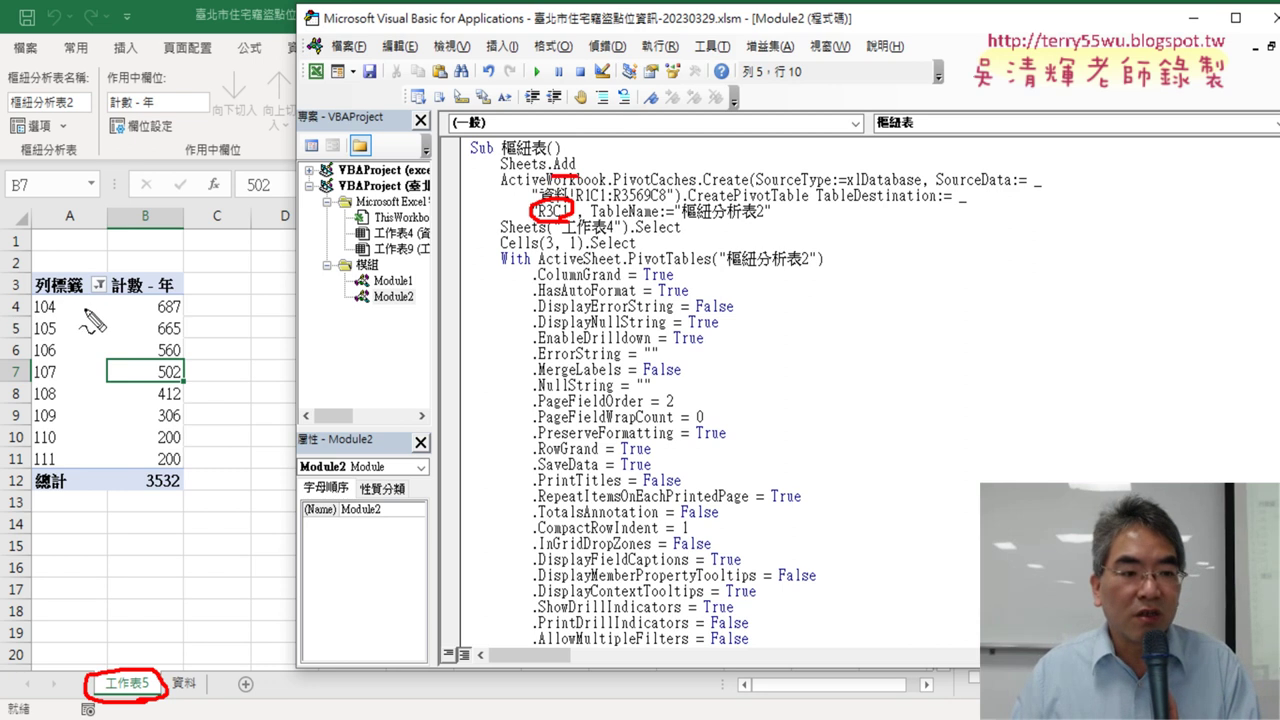
mouse_move(75, 310)
left_mouse_down()
mouse_move(45, 281)
mouse_move(110, 300)
mouse_move(70, 305)
left_mouse_up()
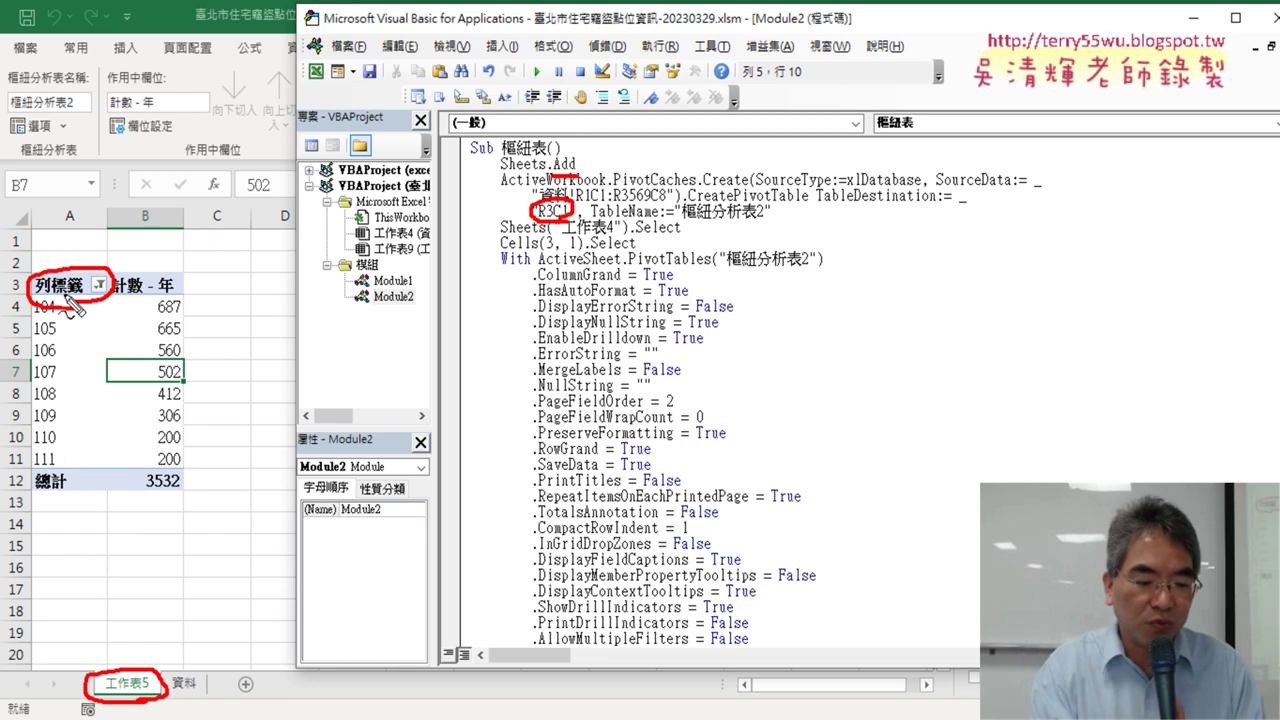
key("Escape")
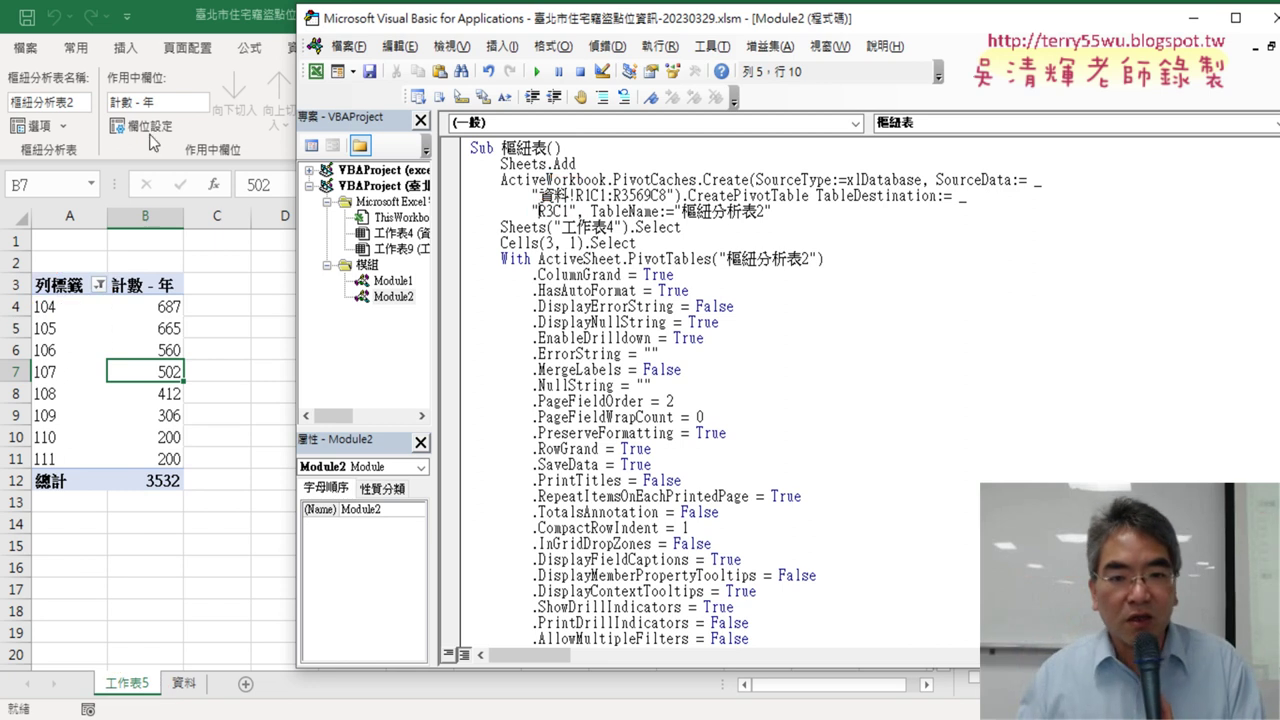
left_click_drag(779, 211, 463, 182)
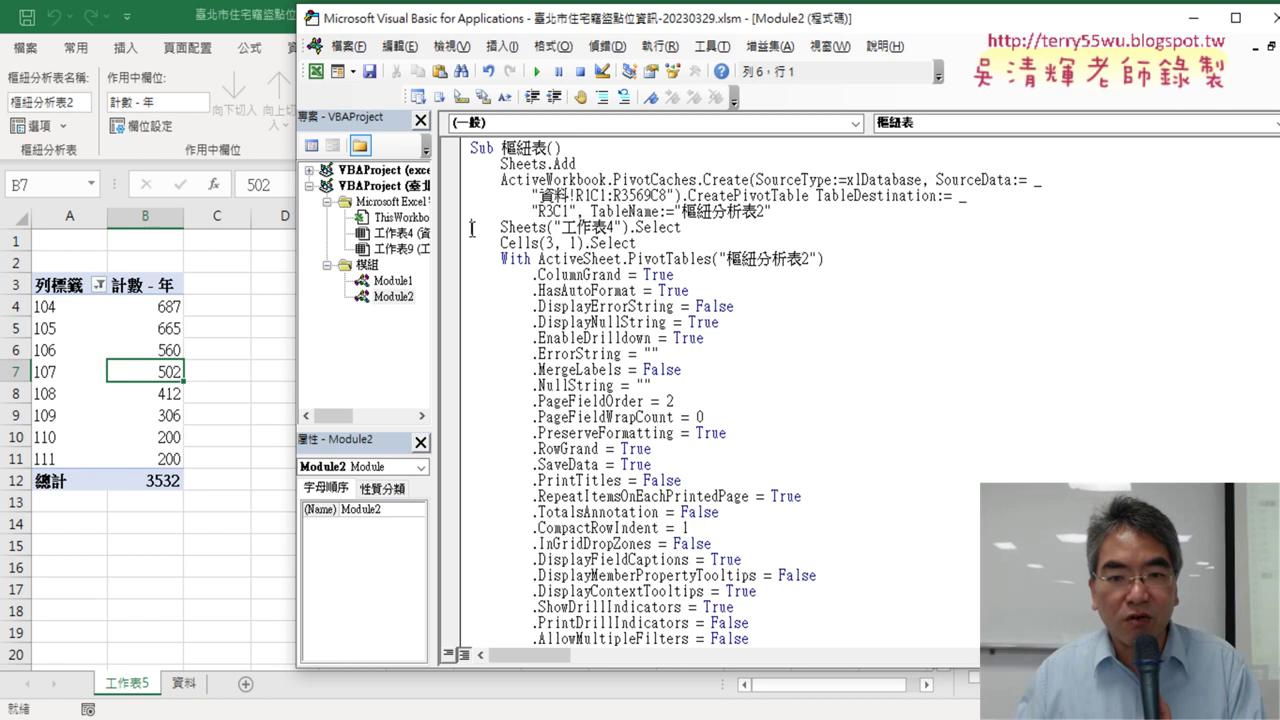
Delete the Sheets("工作表4").Select and Cells(3, 1).Select lines plus the long property With block
left_click_drag(472, 228, 684, 227)
key("shift+Down")
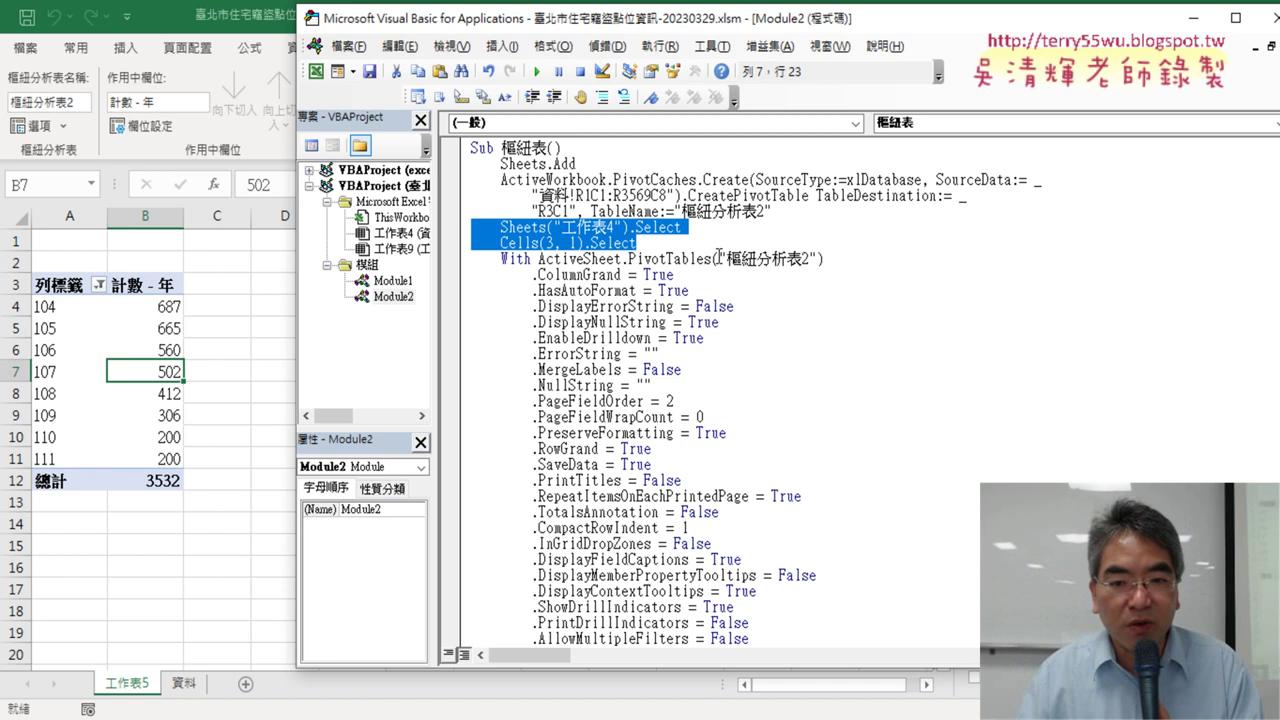
scroll(718, 258, "down", 1)
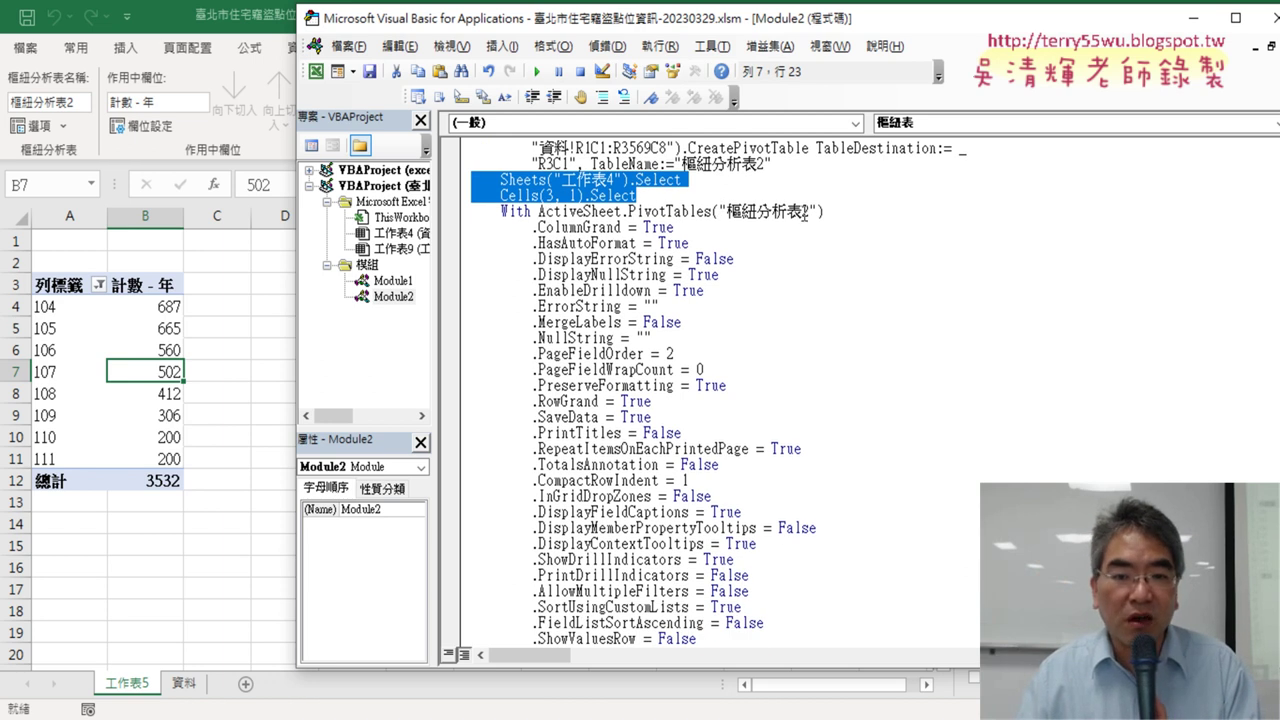
left_click(533, 200)
left_click_drag(462, 182, 519, 260)
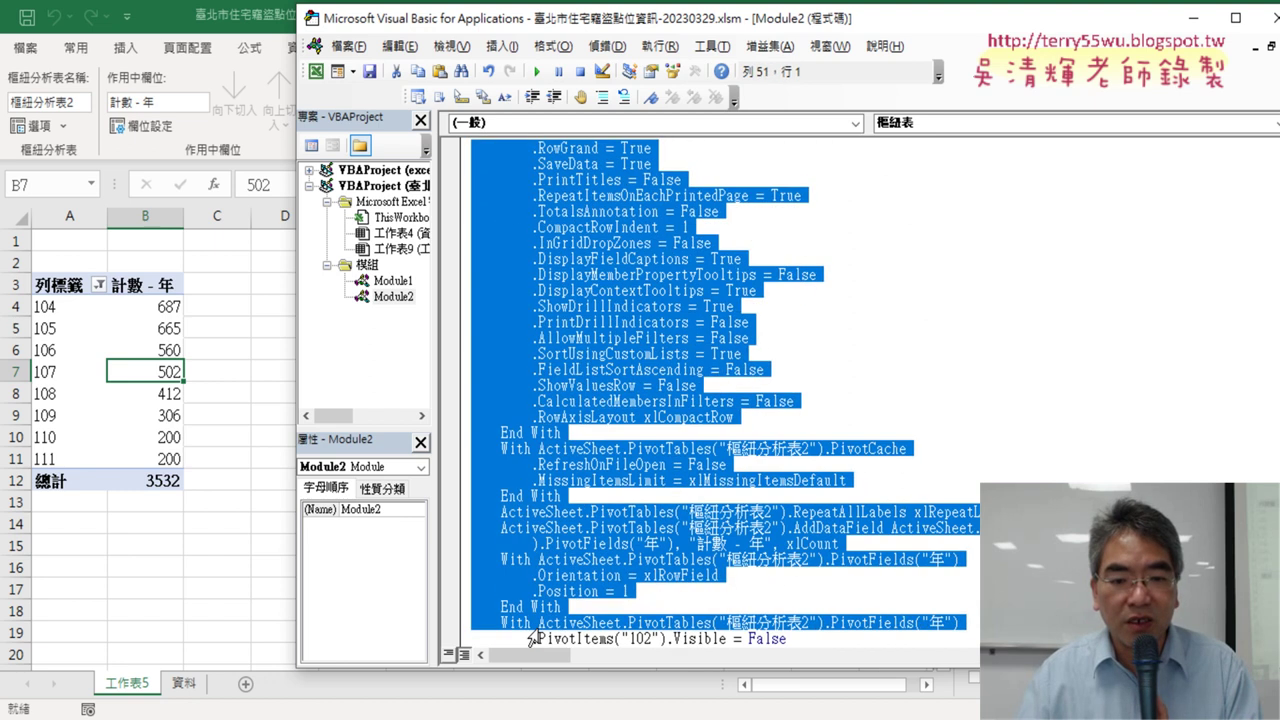
left_click_drag(519, 260, 545, 445)
scroll(627, 405, "up", 6)
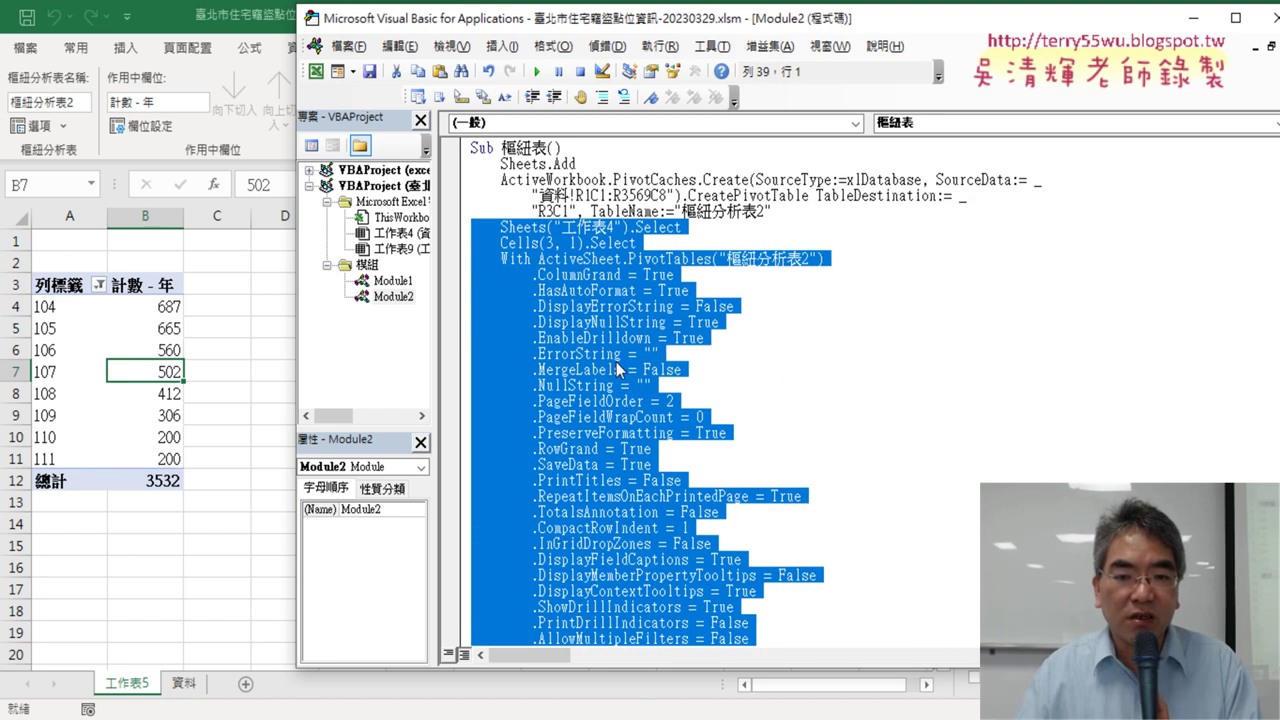
scroll(616, 362, "down", 3)
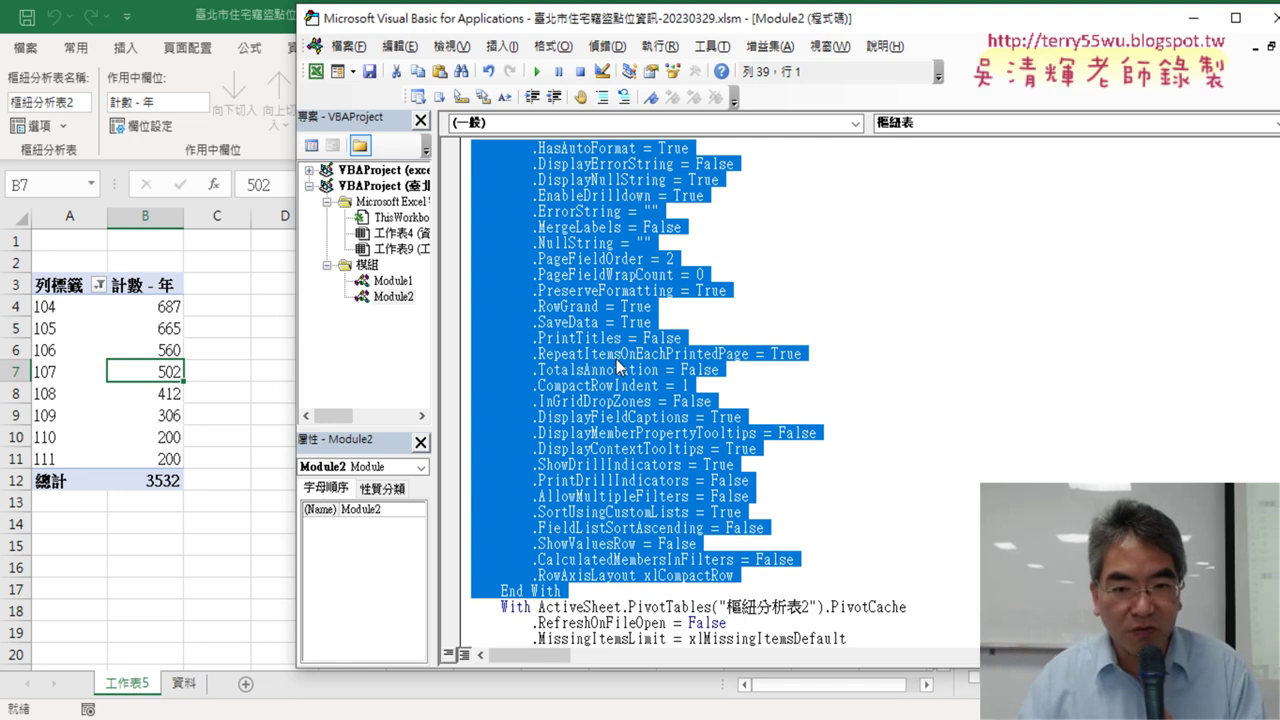
scroll(616, 359, "up", 2)
scroll(616, 359, "up", 1)
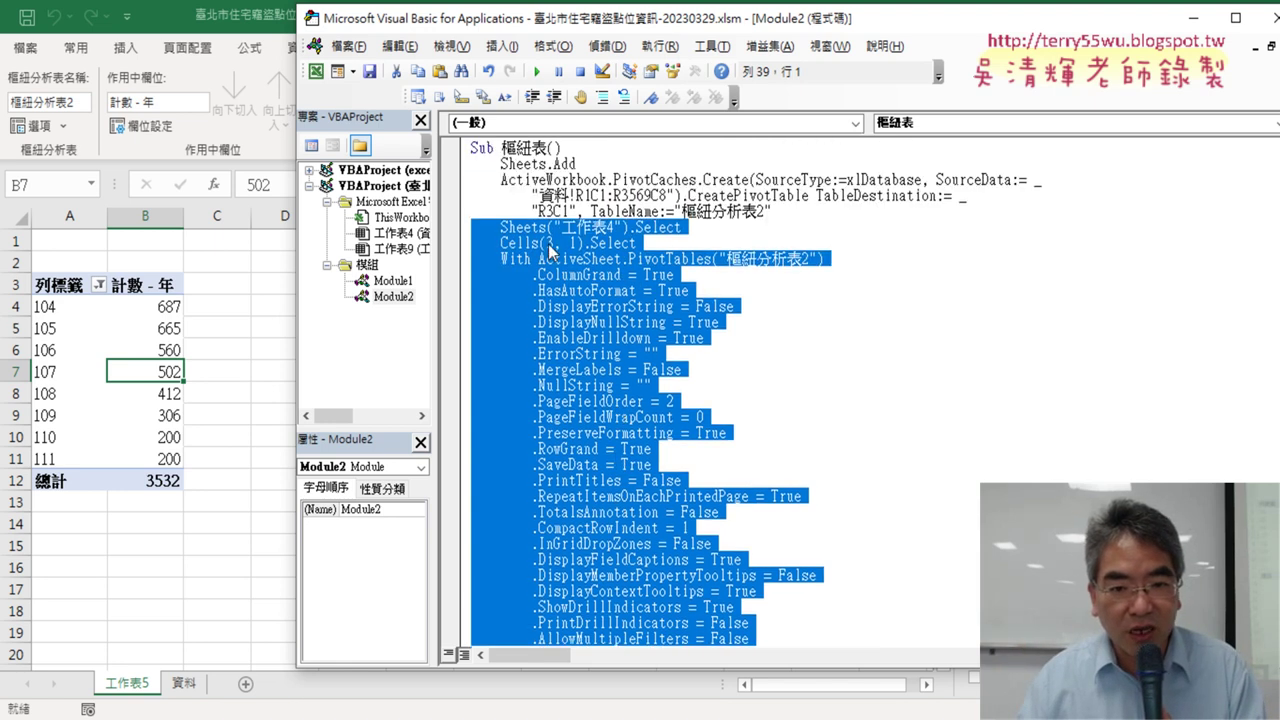
scroll(608, 359, "down", 1)
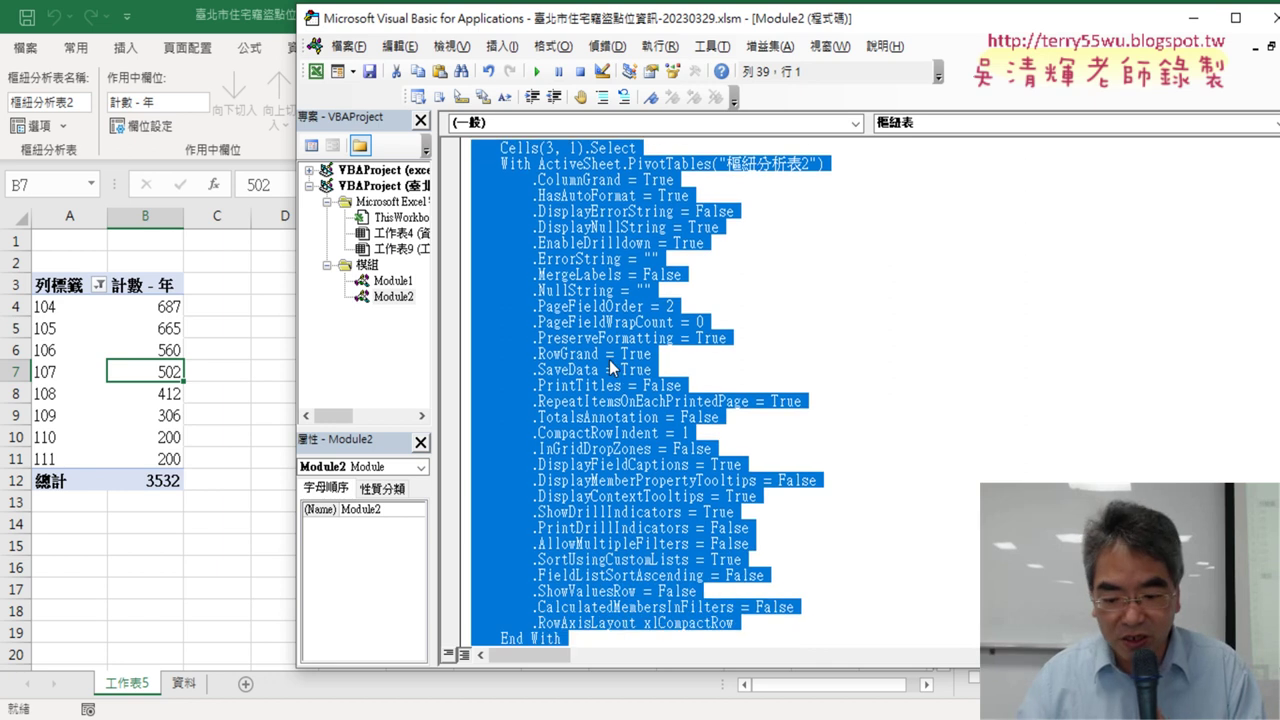
key("Delete")
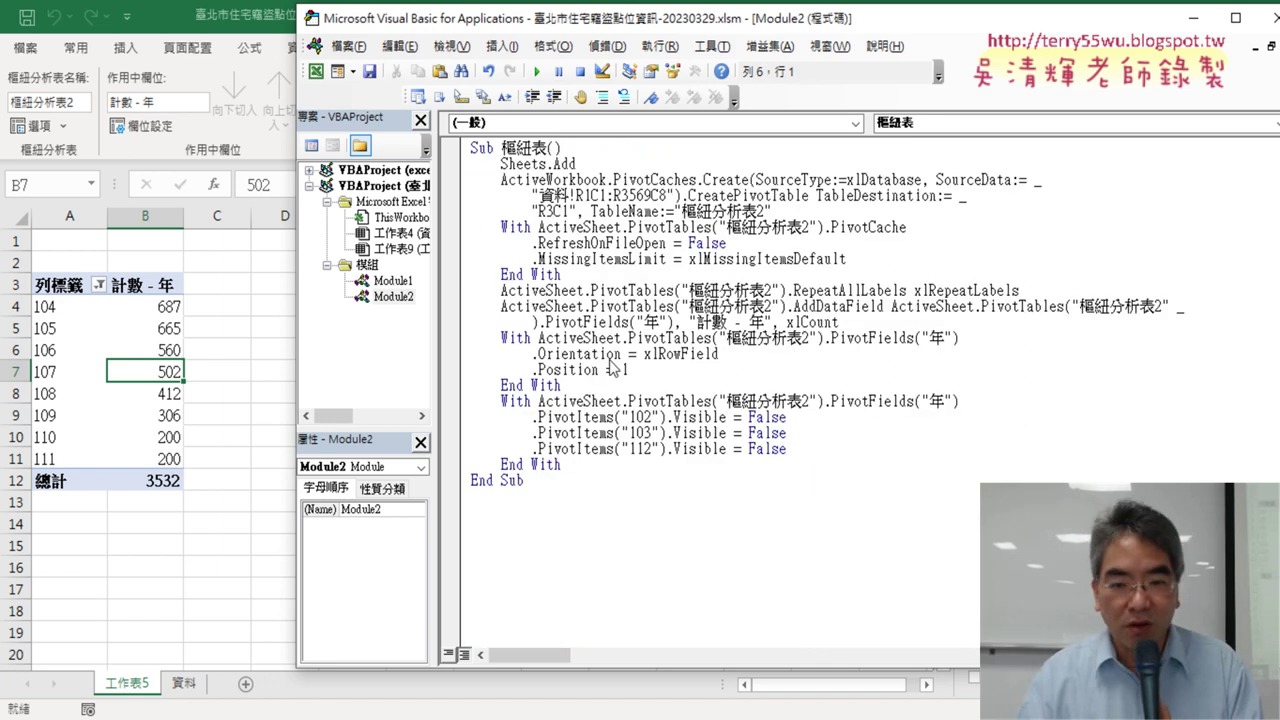
Insert blank lines after the Sub heading and before the PivotCache block
key("Return")
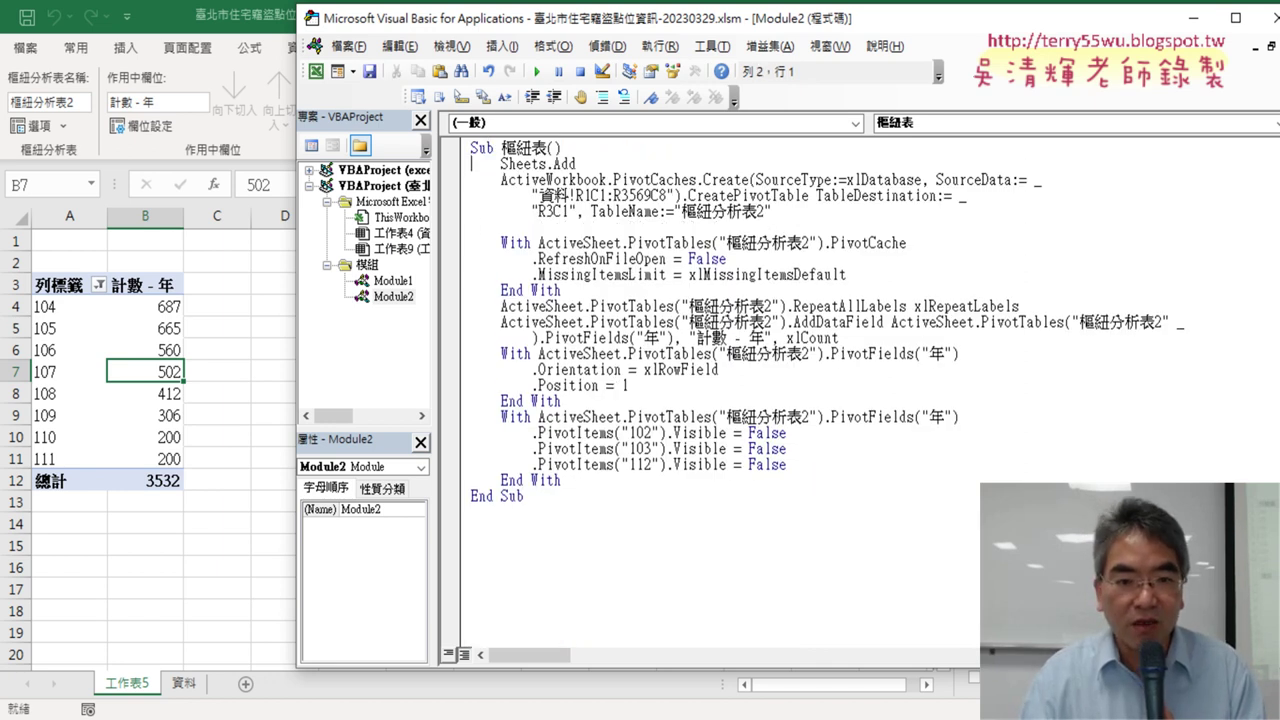
key("Return")
key("Up")
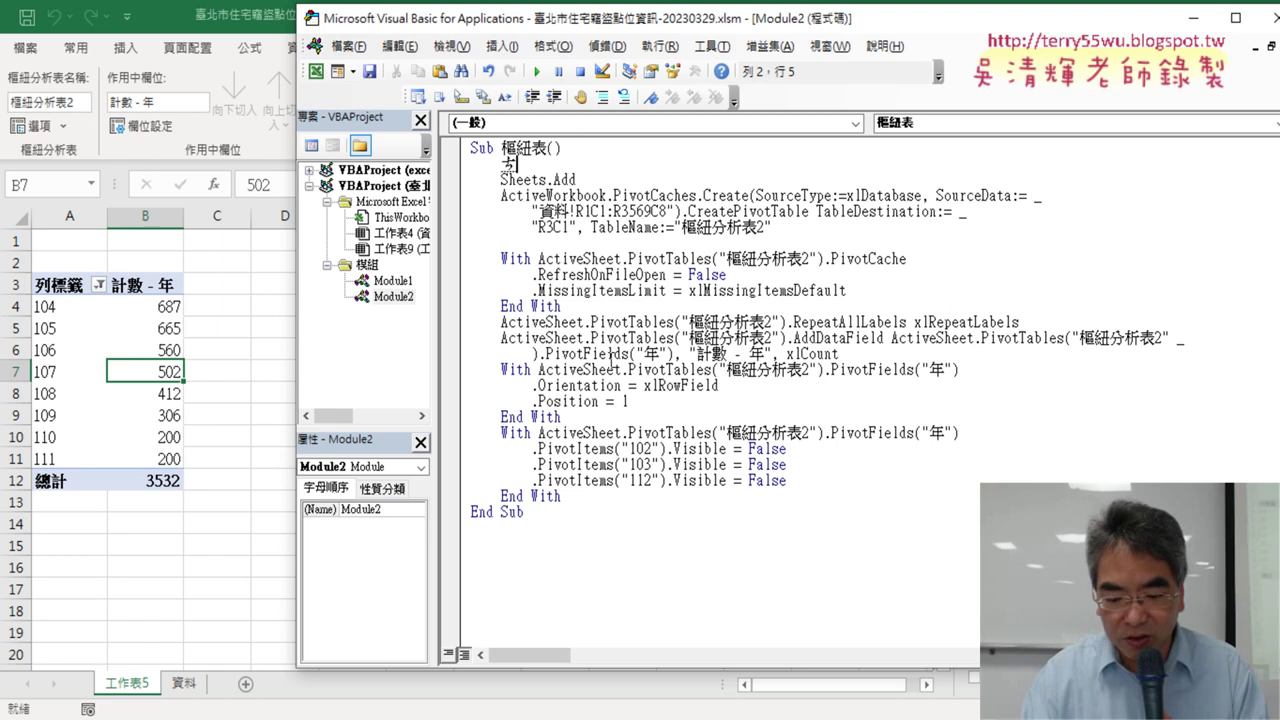
Add the comment '1.插入樞紐分析表 under the Sub line
type("'1.")
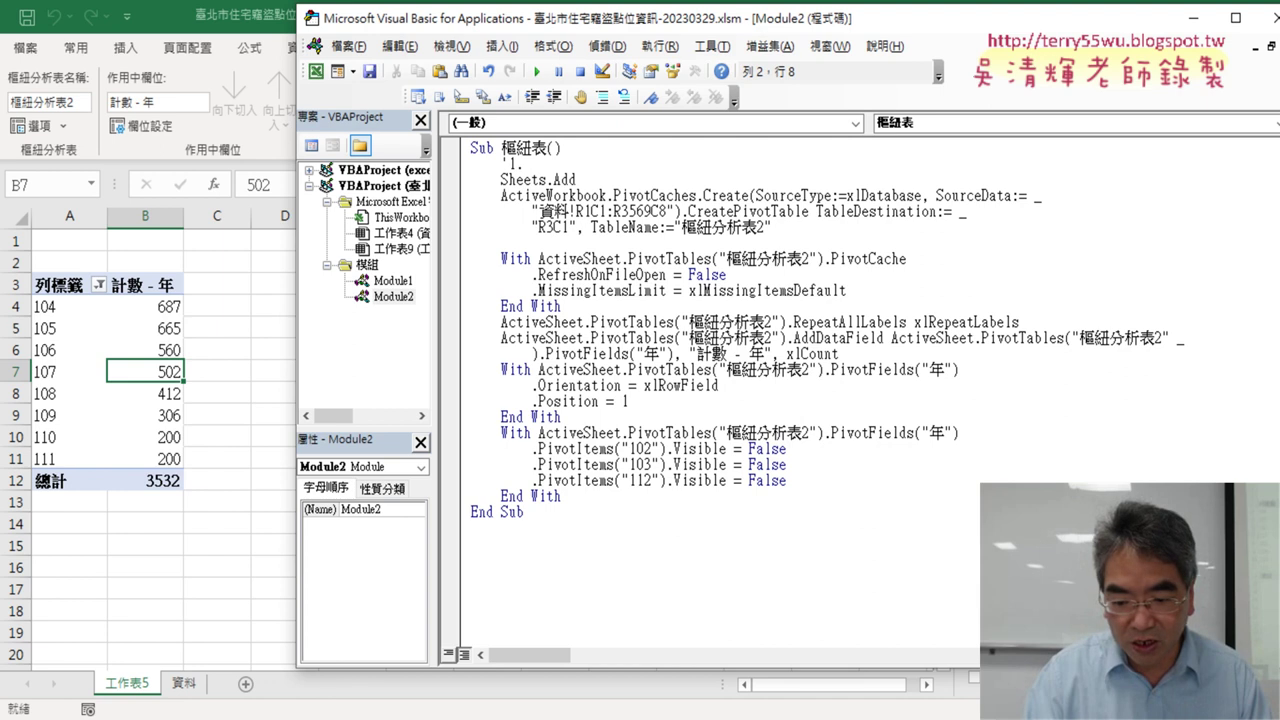
type("差ㄖㄨ")
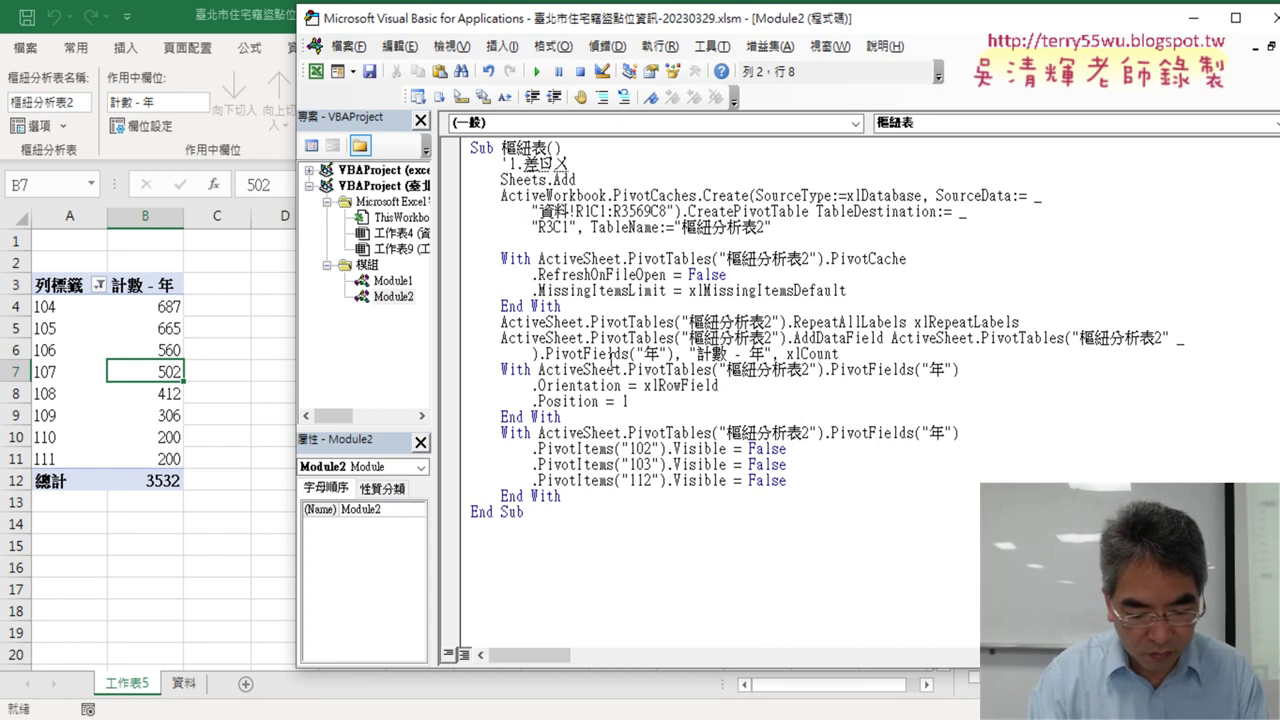
key("BackSpace")
key("BackSpace")
key("BackSpace")
type("插入樞紐ㄈㄣ")
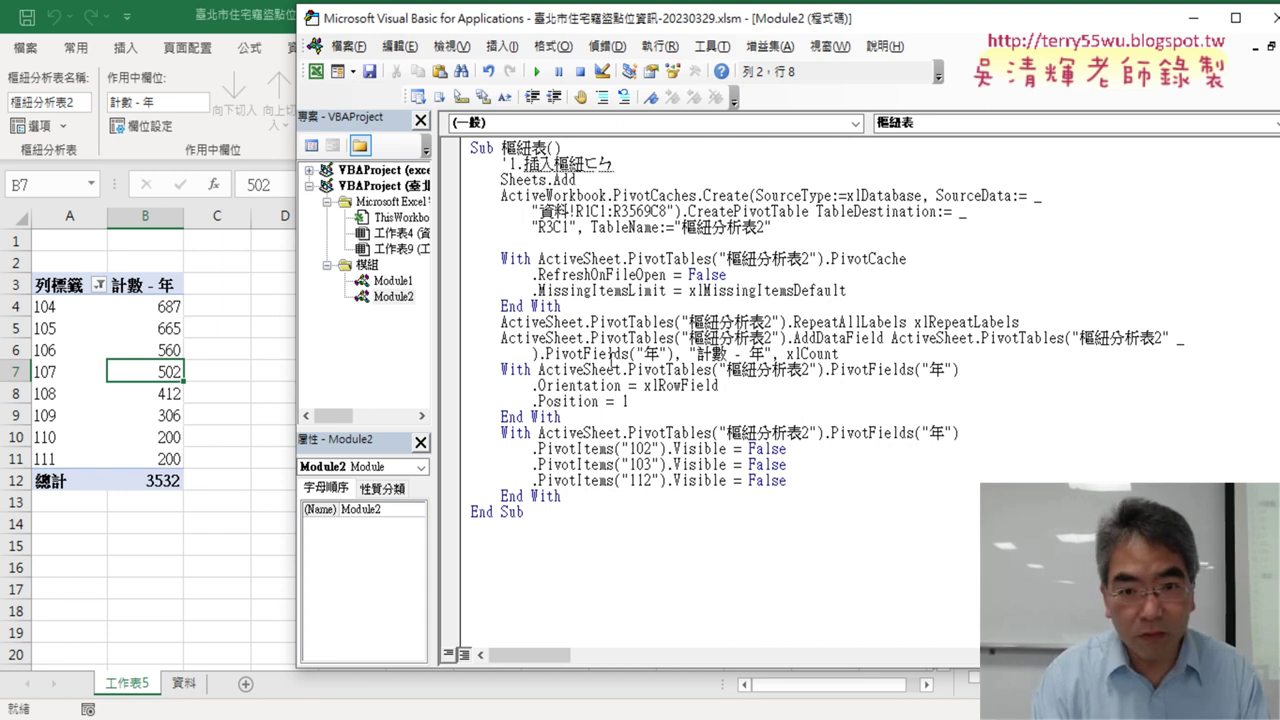
key("BackSpace")
key("BackSpace")
type("分析表")
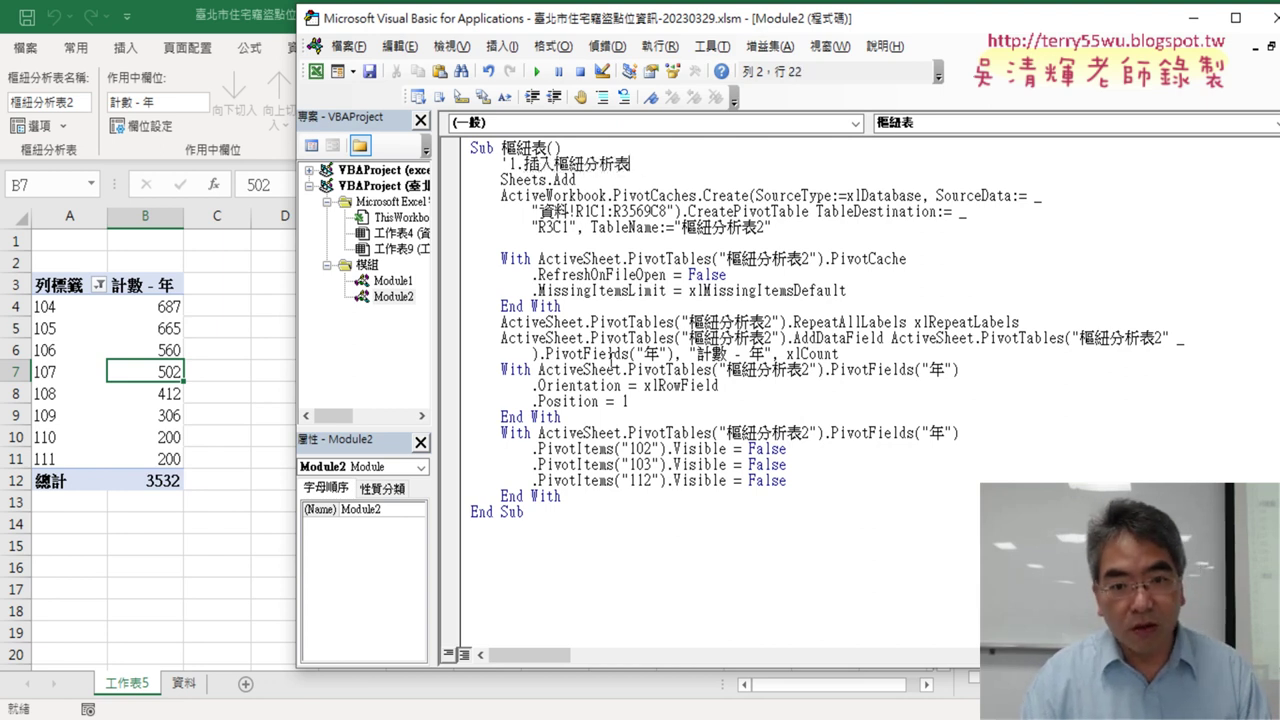
key("Return")
key("Down")
key("Down")
key("Down")
key("Down")
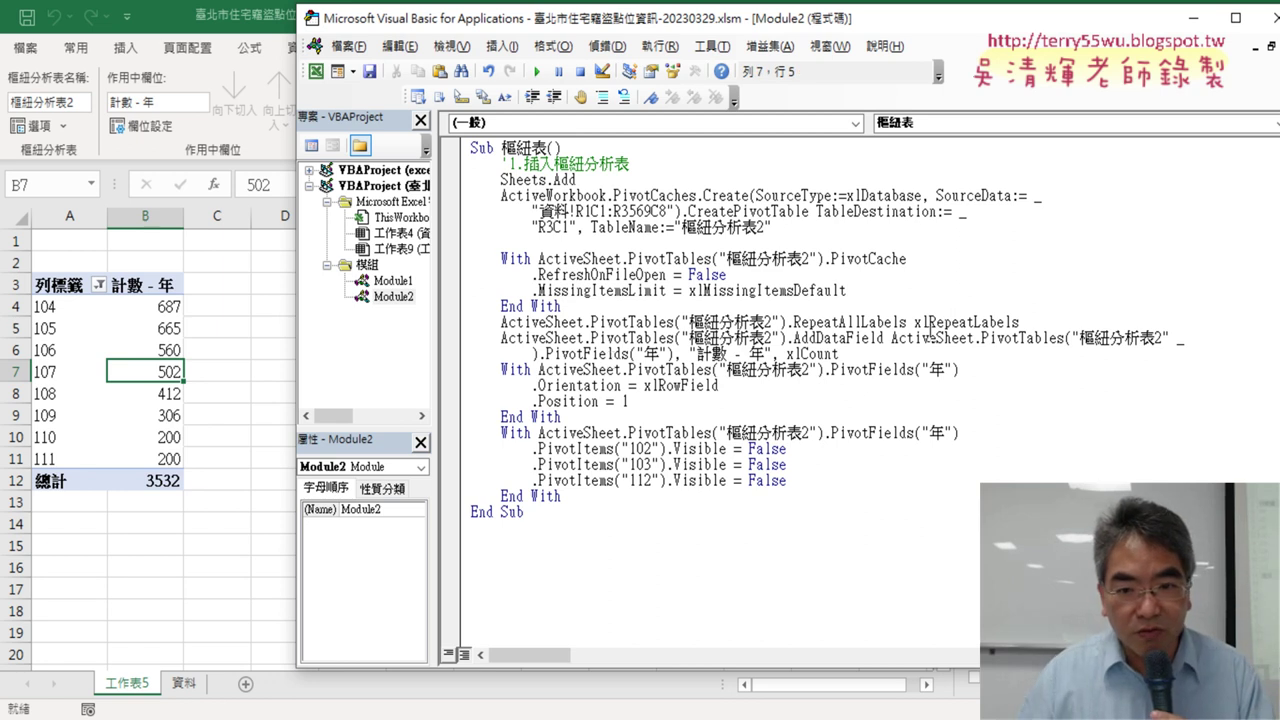
Insert a blank line after the PivotCache With block, ahead of the row-field block
left_click(623, 307)
key("Return")
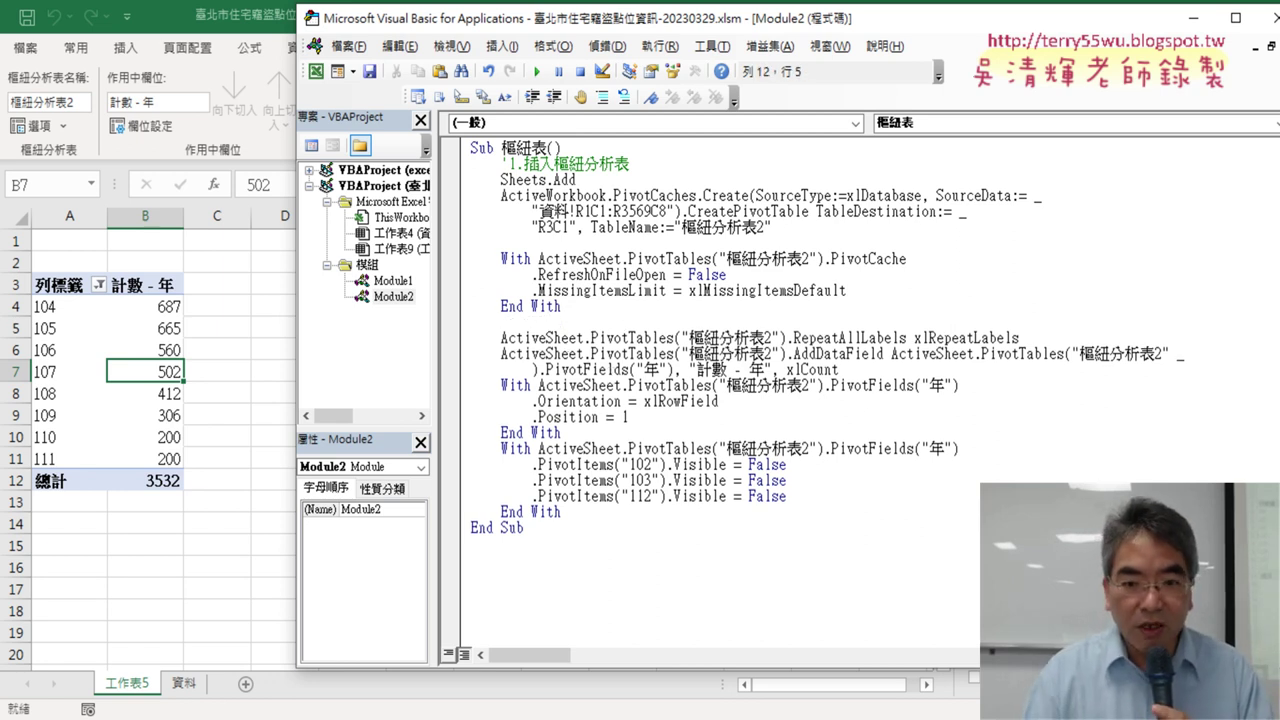
left_click(501, 338)
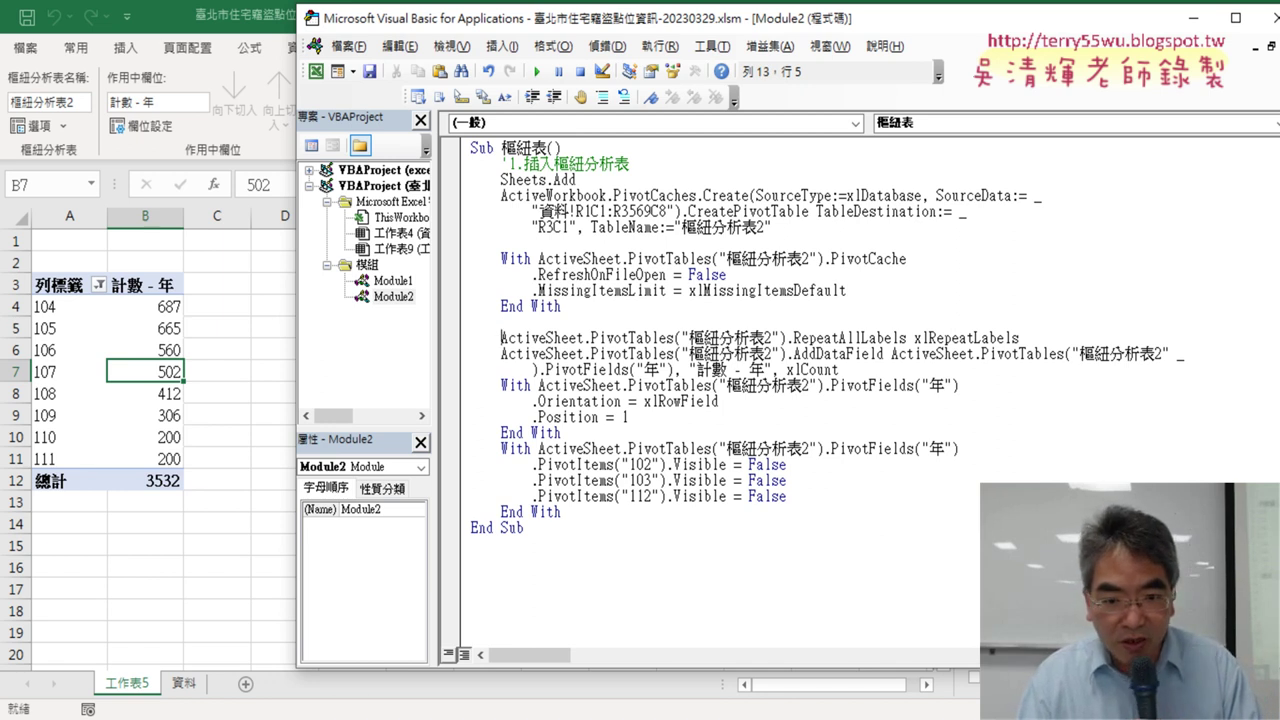
left_click(502, 369)
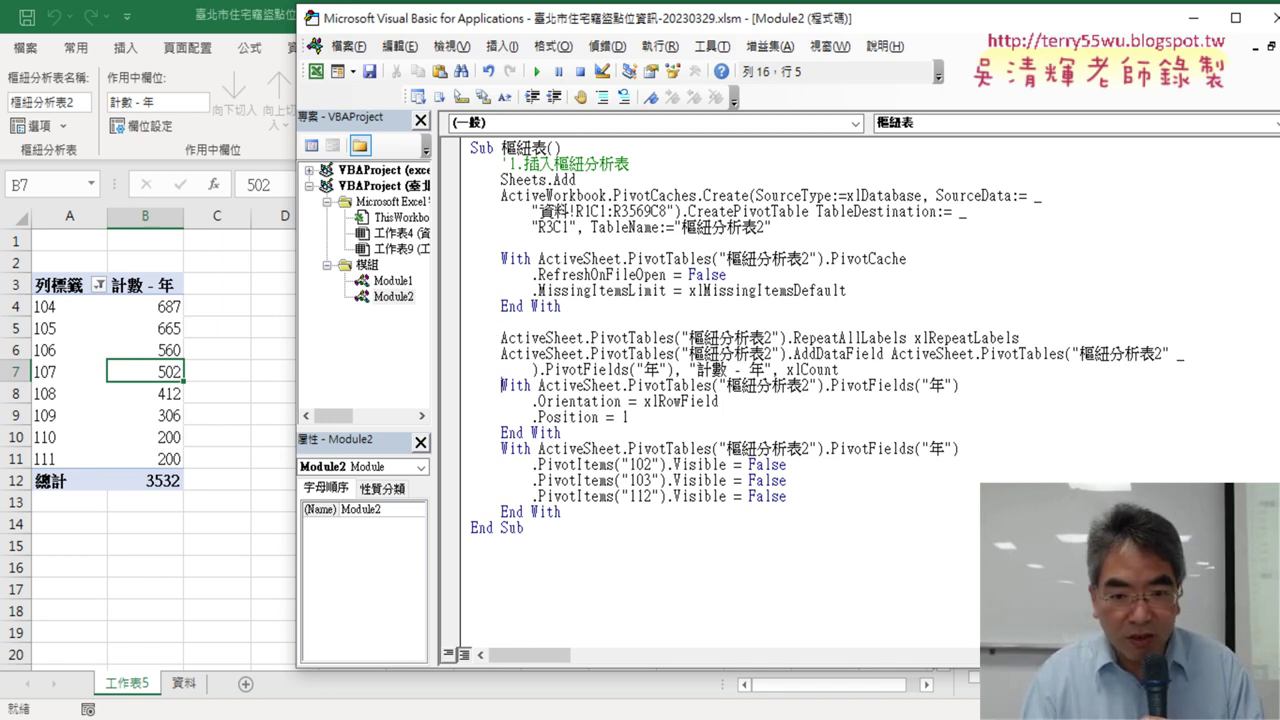
Type the comment '2.年拖拉到值 above the data-field lines
key("Return")
key("Return")
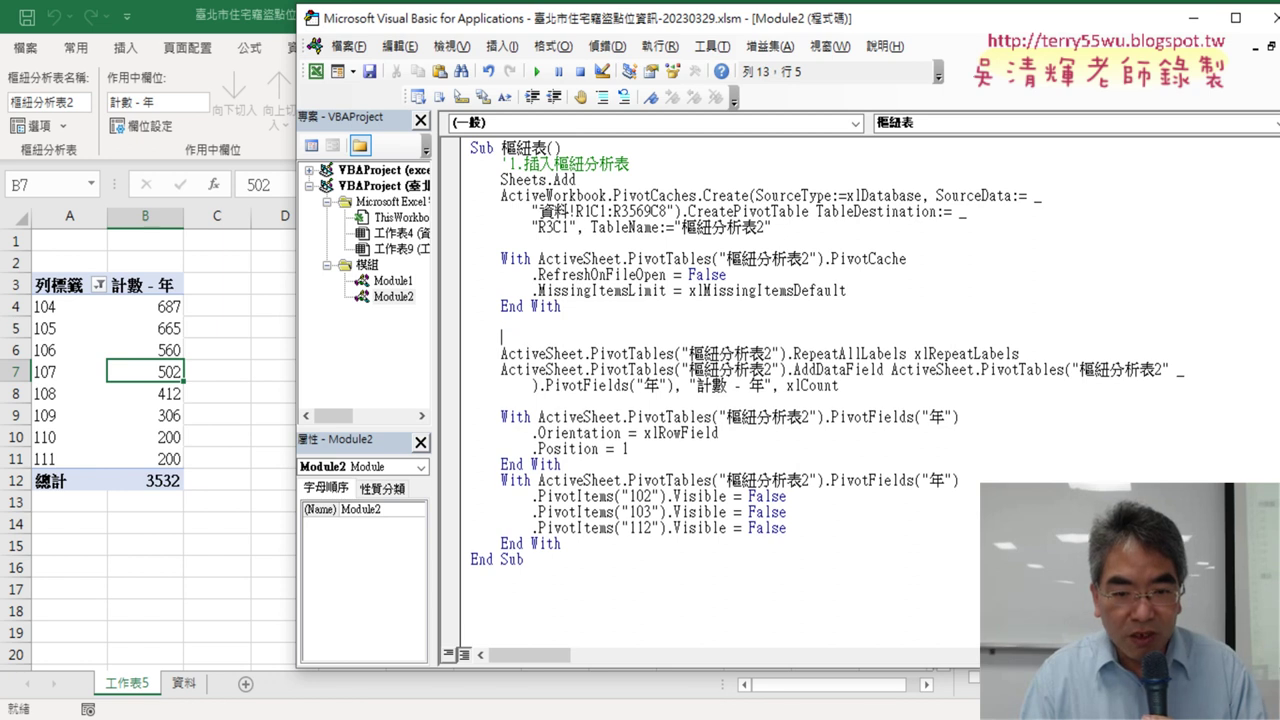
type("'")
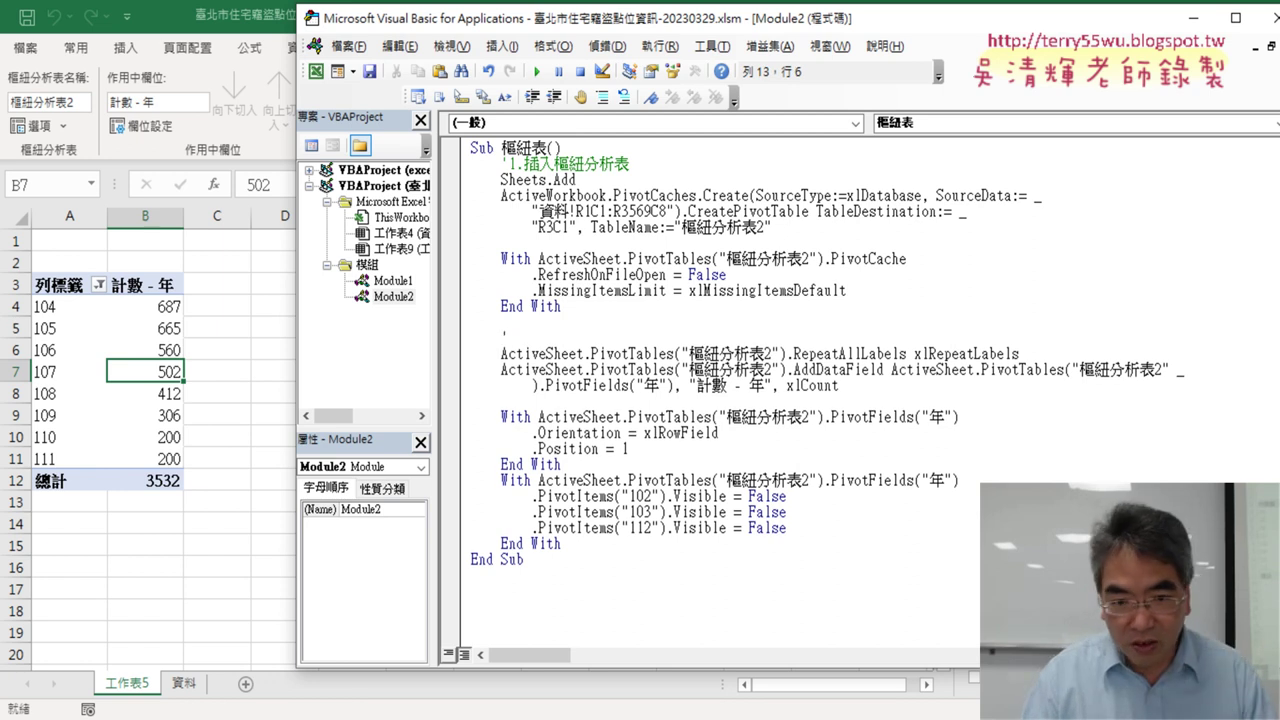
type("2.")
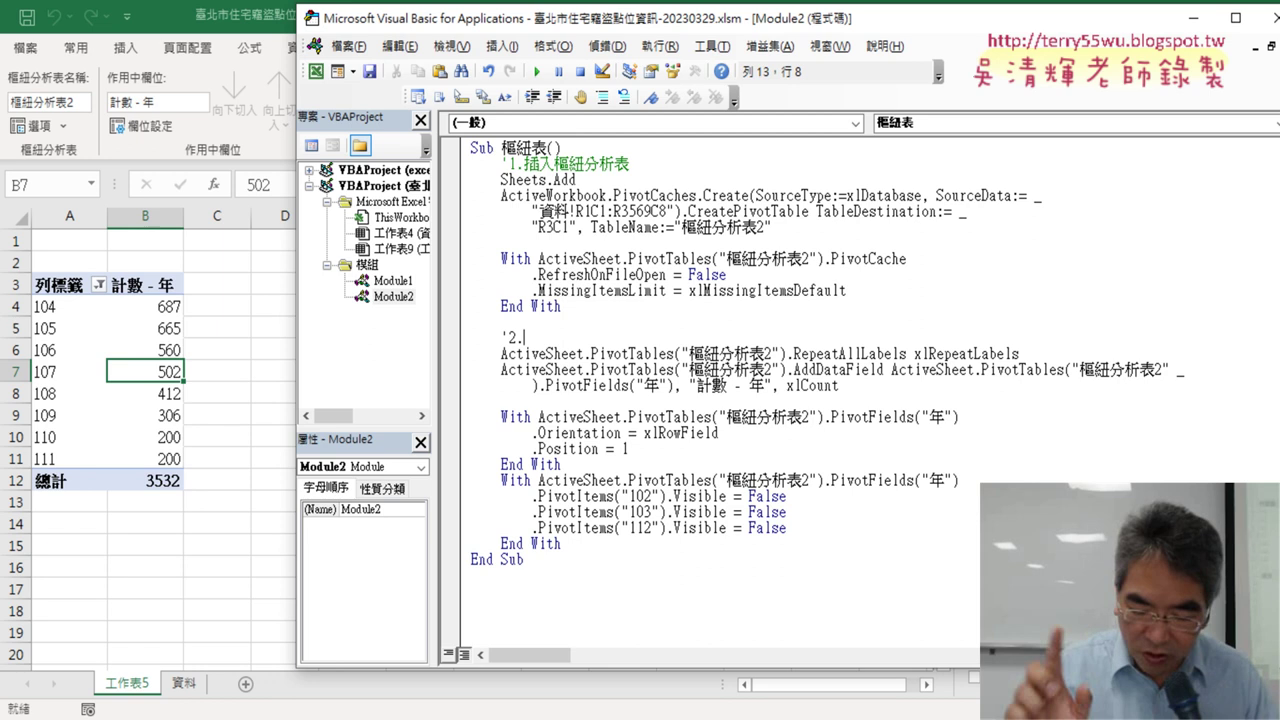
type("n")
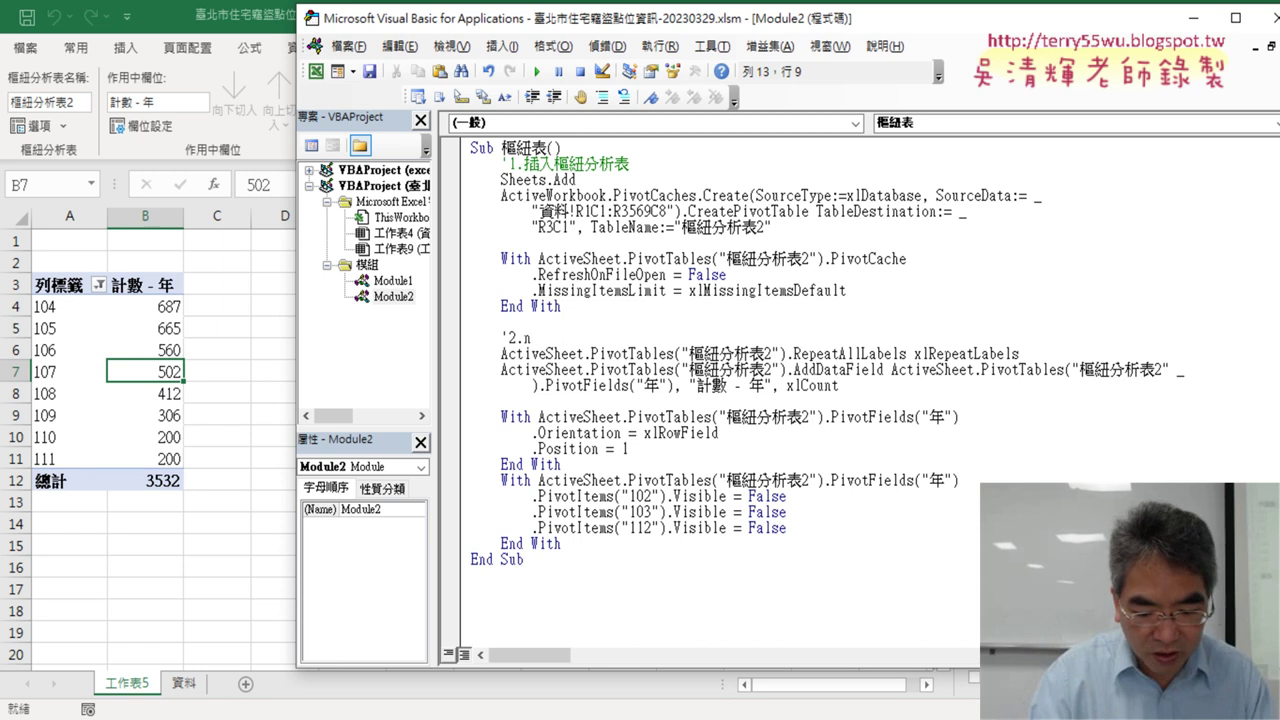
key("BackSpace")
type("年去")
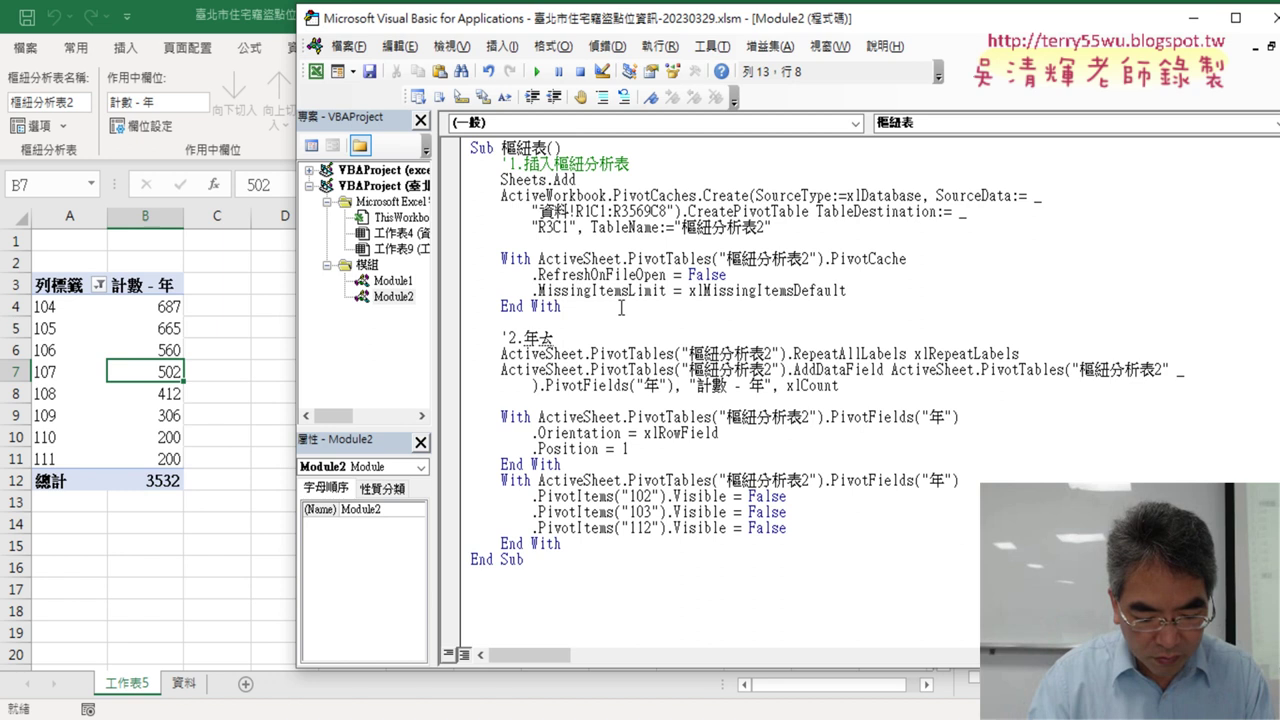
type("脫ㄌ")
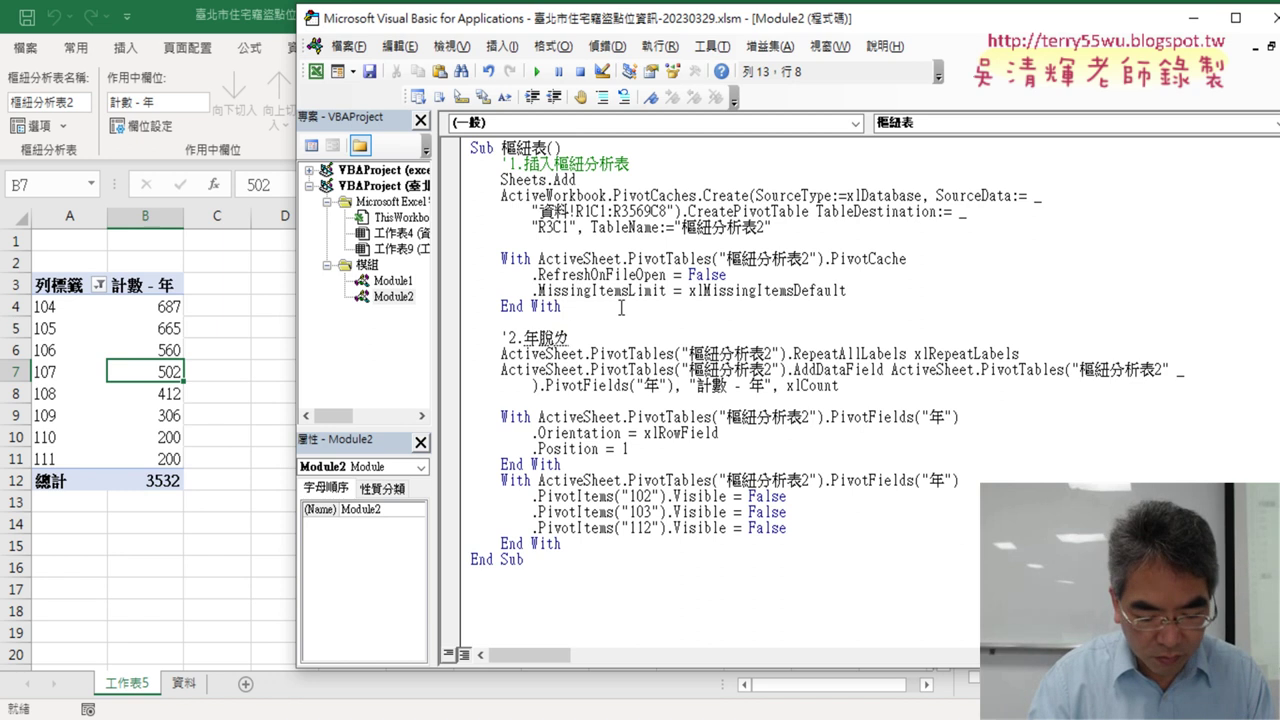
type("拖拉到出")
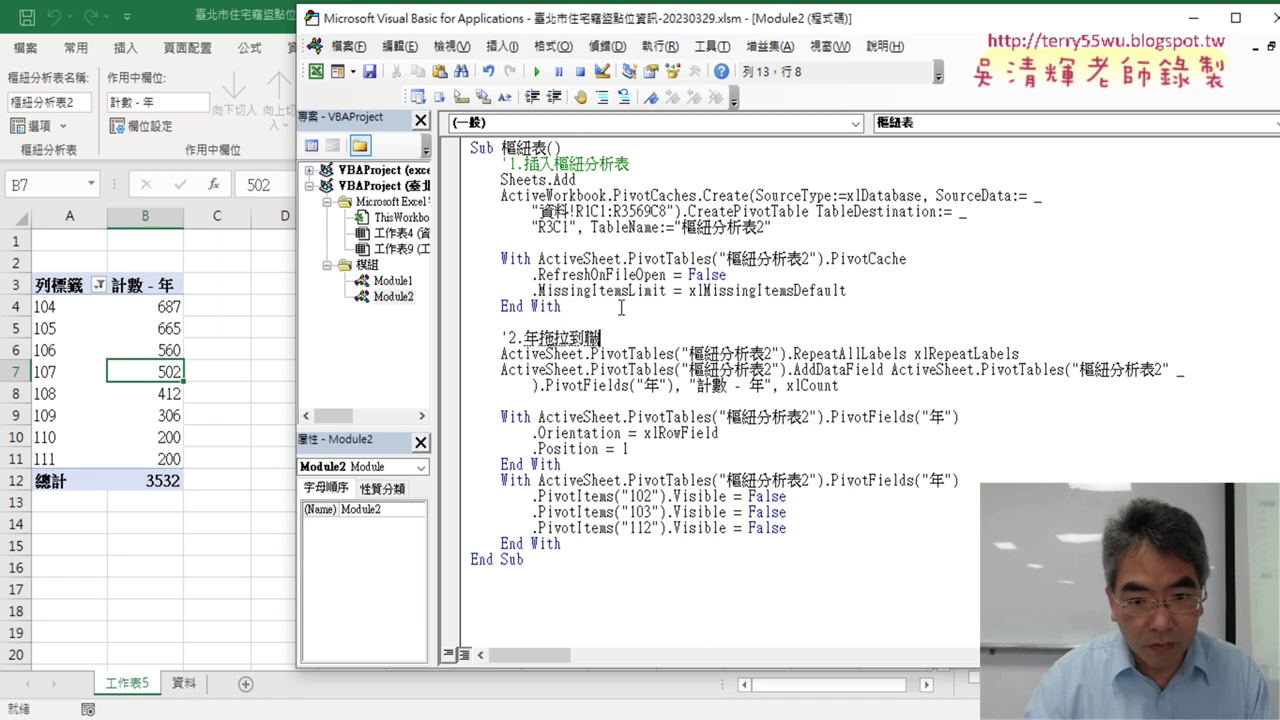
key("Down")
key("Down")
key("Return")
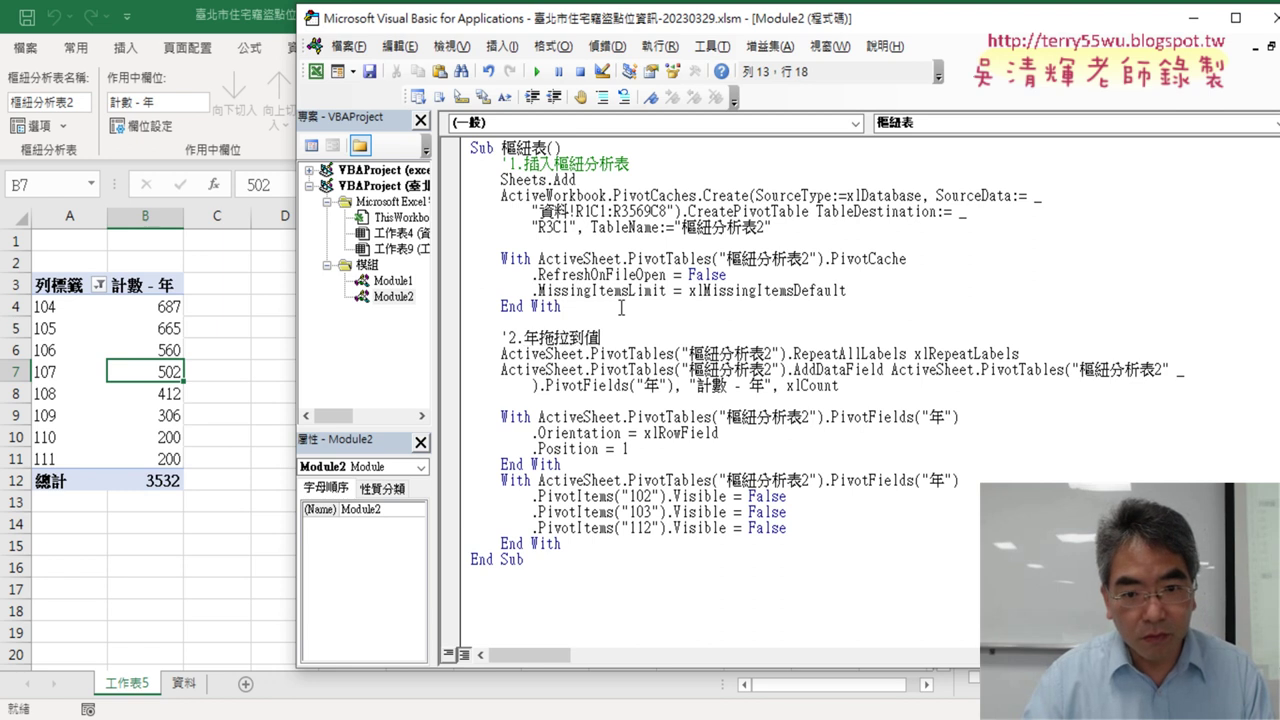
Copy that comment above the row-field block and change it to '3.年拖拉到列
key("shift+Left")
key("shift+Left")
key("shift+Left")
key("shift+Left")
key("shift+Left")
key("shift+Left")
key("shift+Left")
key("ctrl+c")
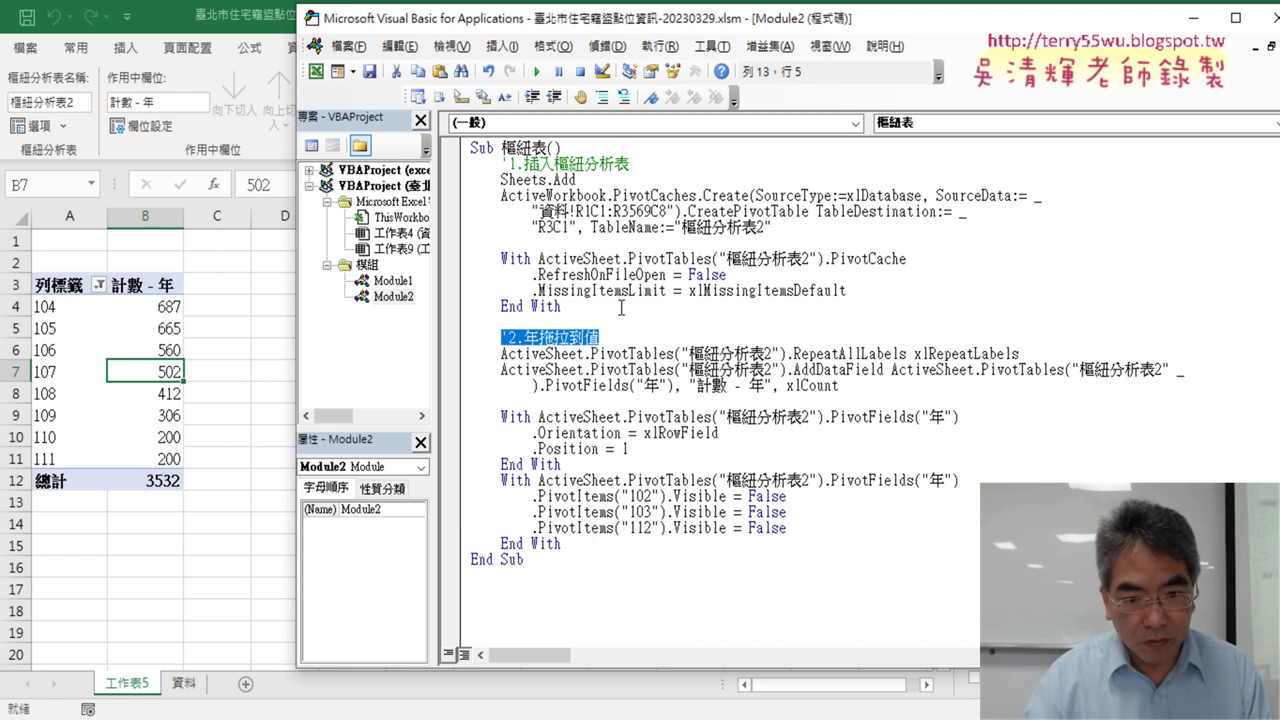
key("Down")
key("Down")
key("ctrl+v")
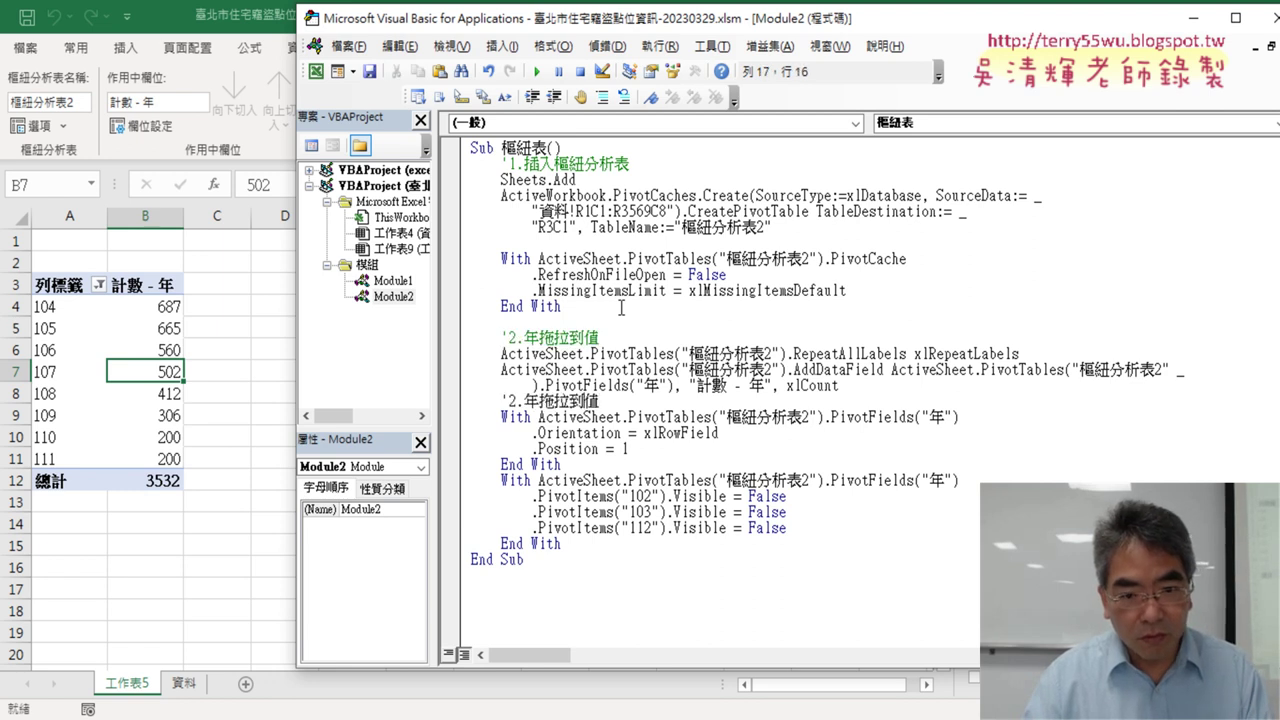
key("Left")
key("Left")
key("shift+Left")
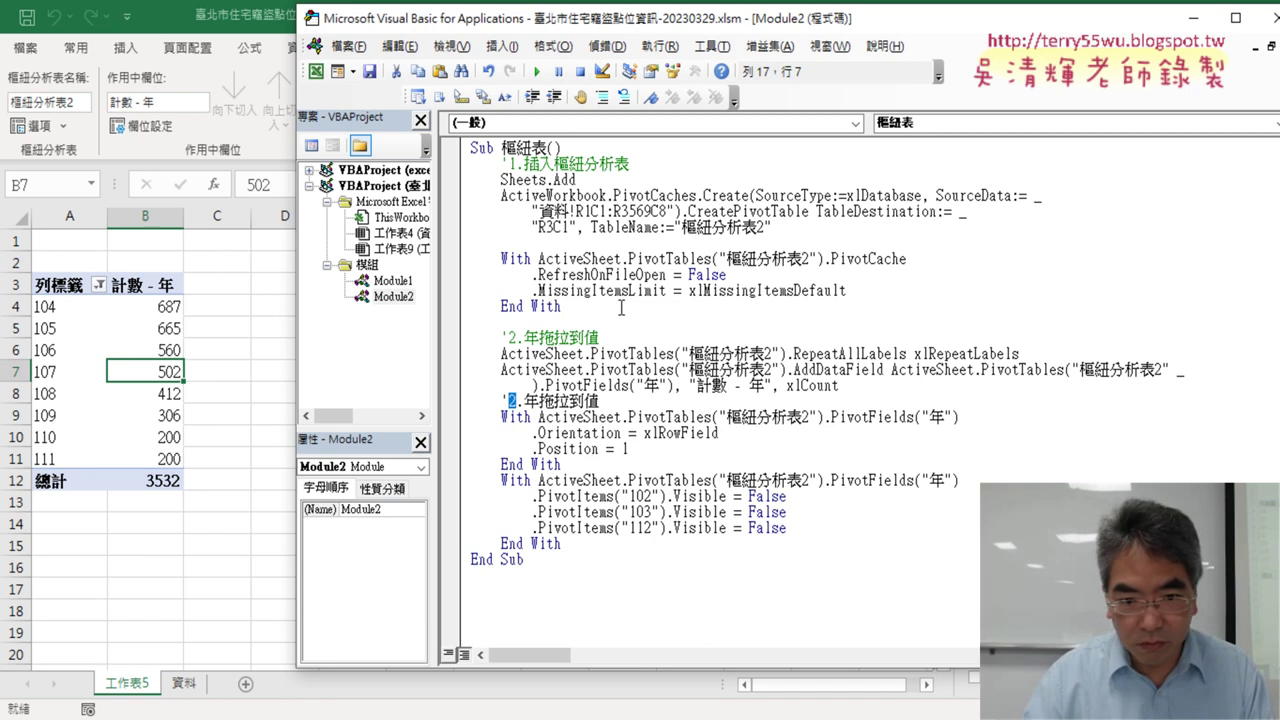
type("3")
key("Down")
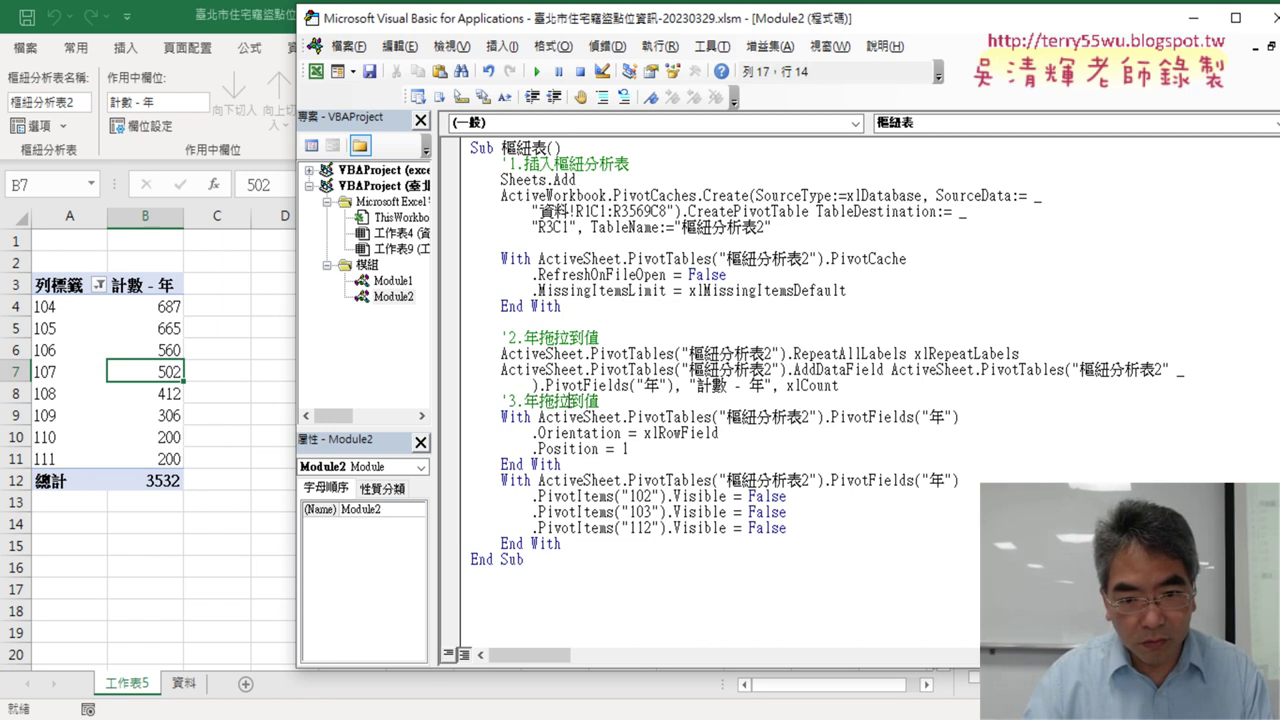
key("shift+Left")
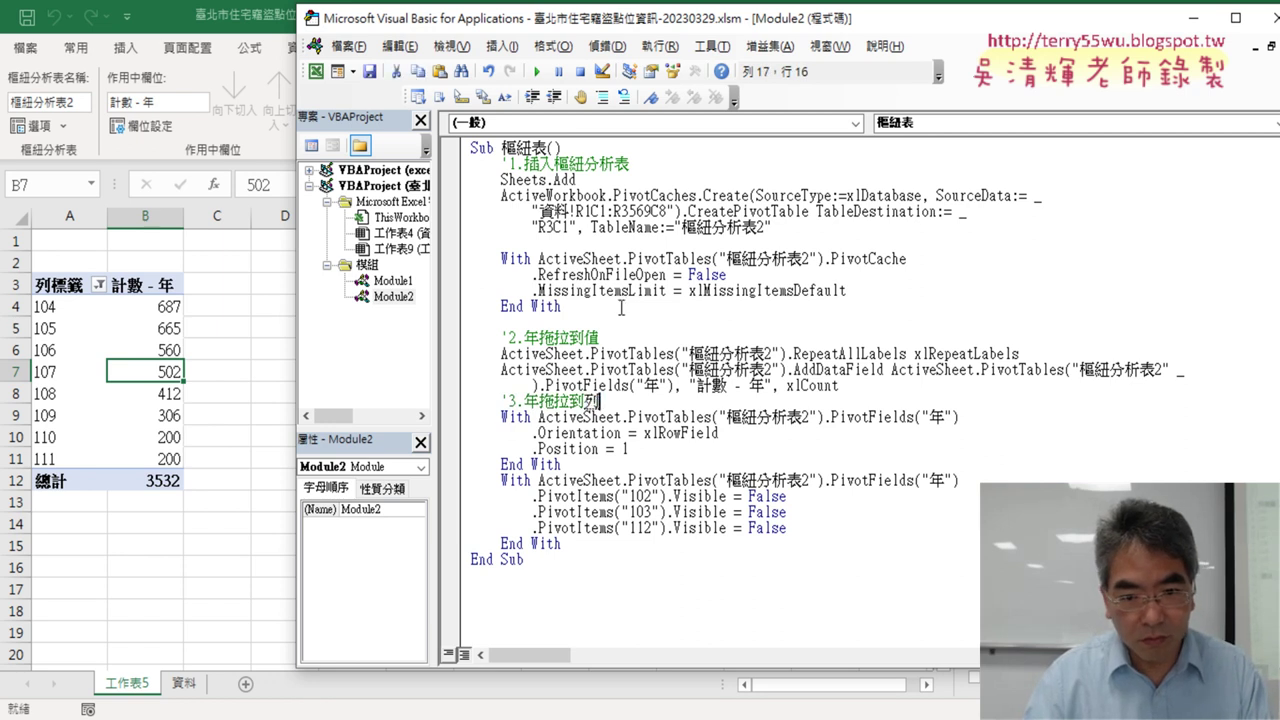
type("列")
Add a new line before the PivotItems block and begin typing comment 4
key("Down")
key("Down")
key("Down")
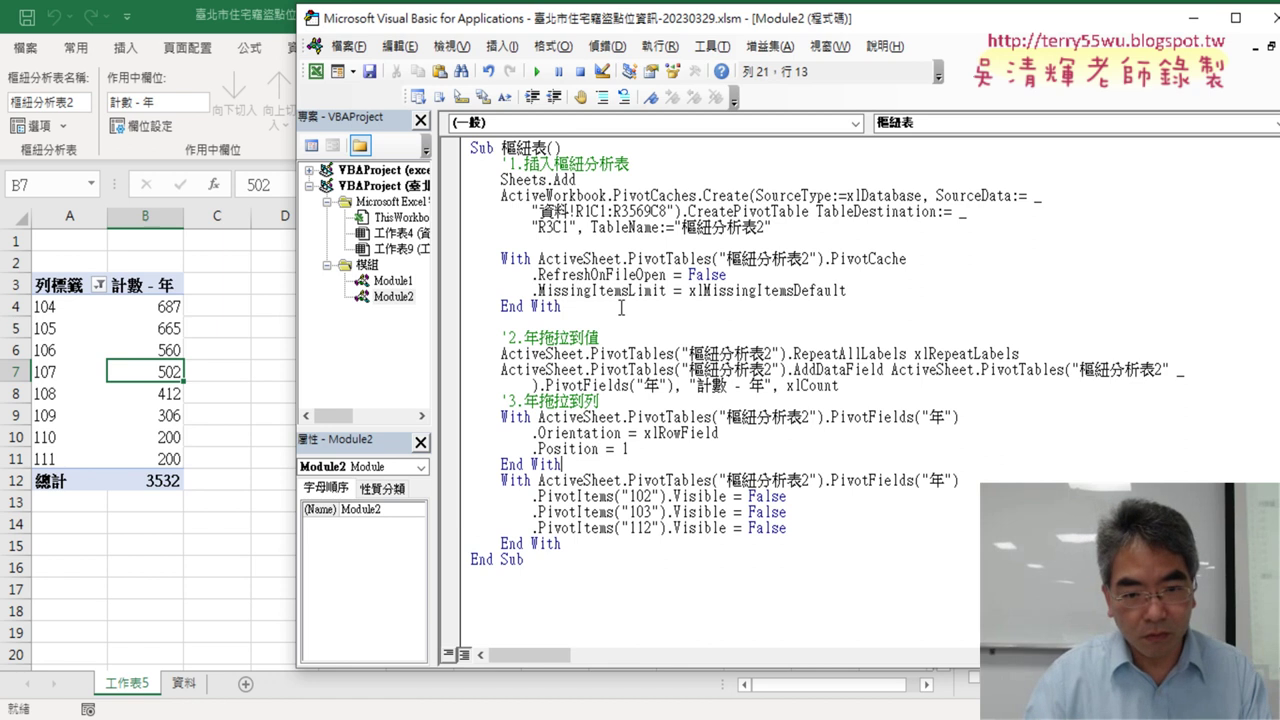
key("Return")
type("'4")
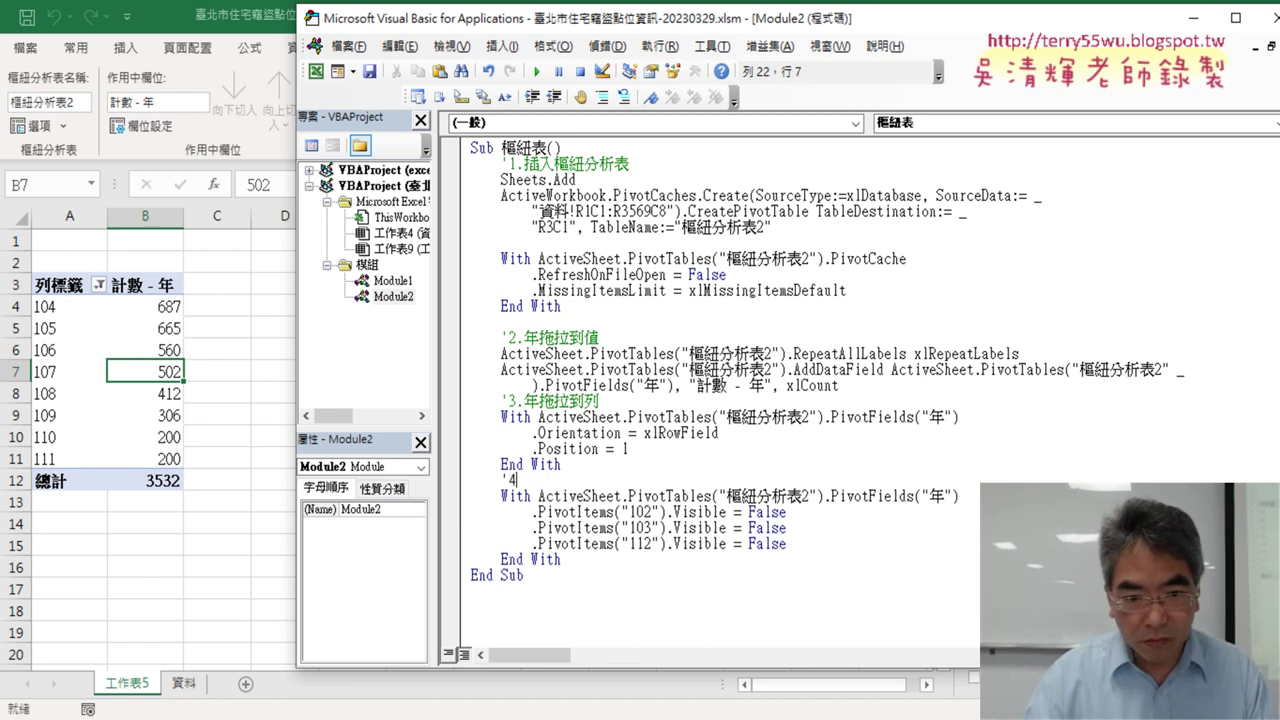
type(".e93")
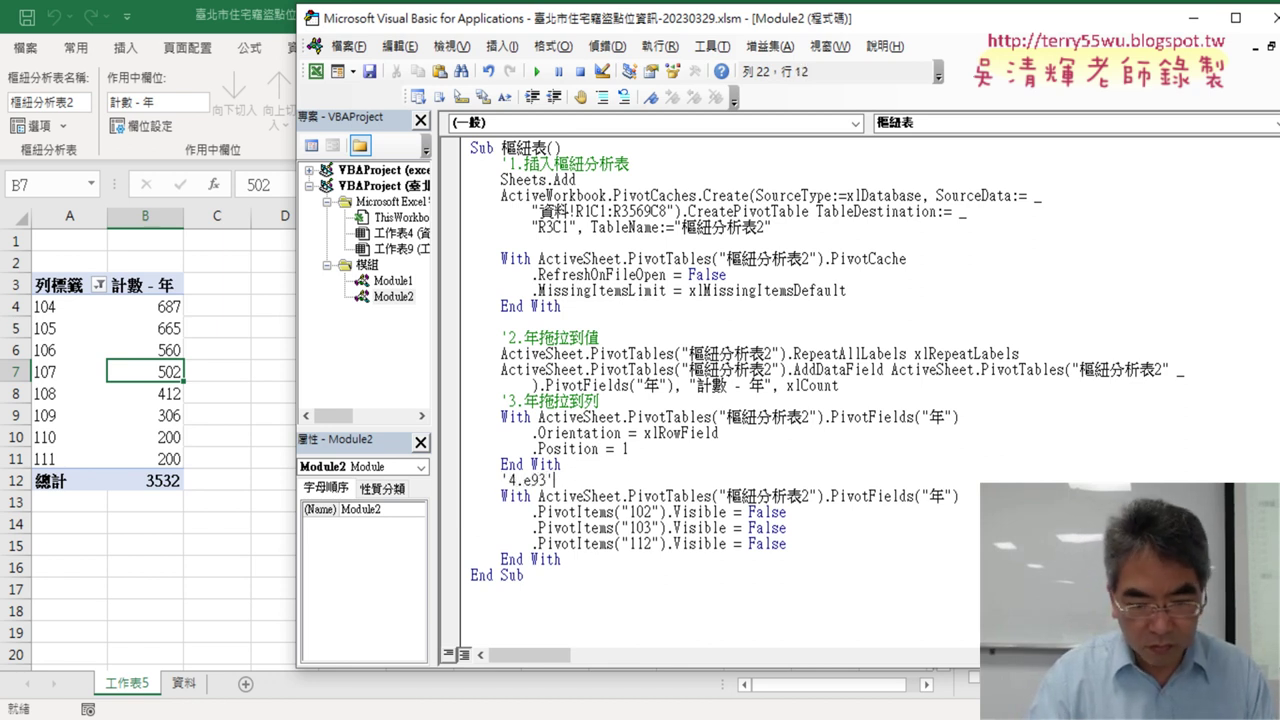
type("02")
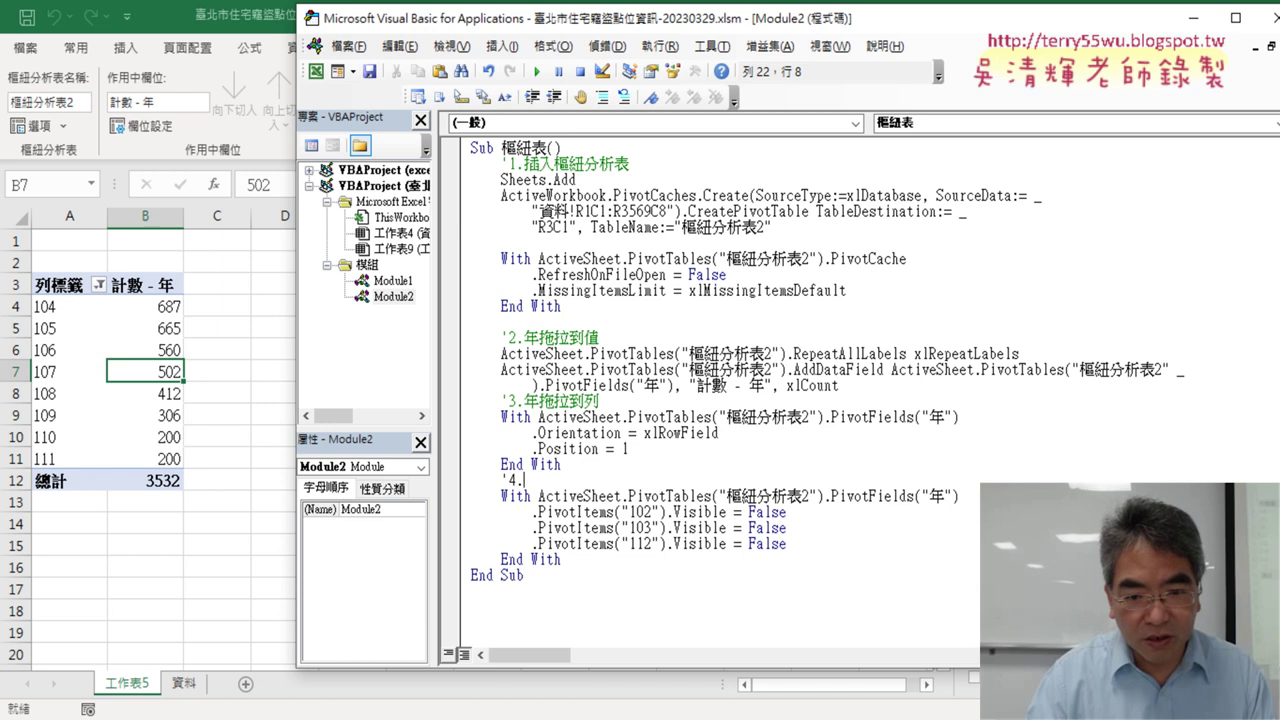
type("引")
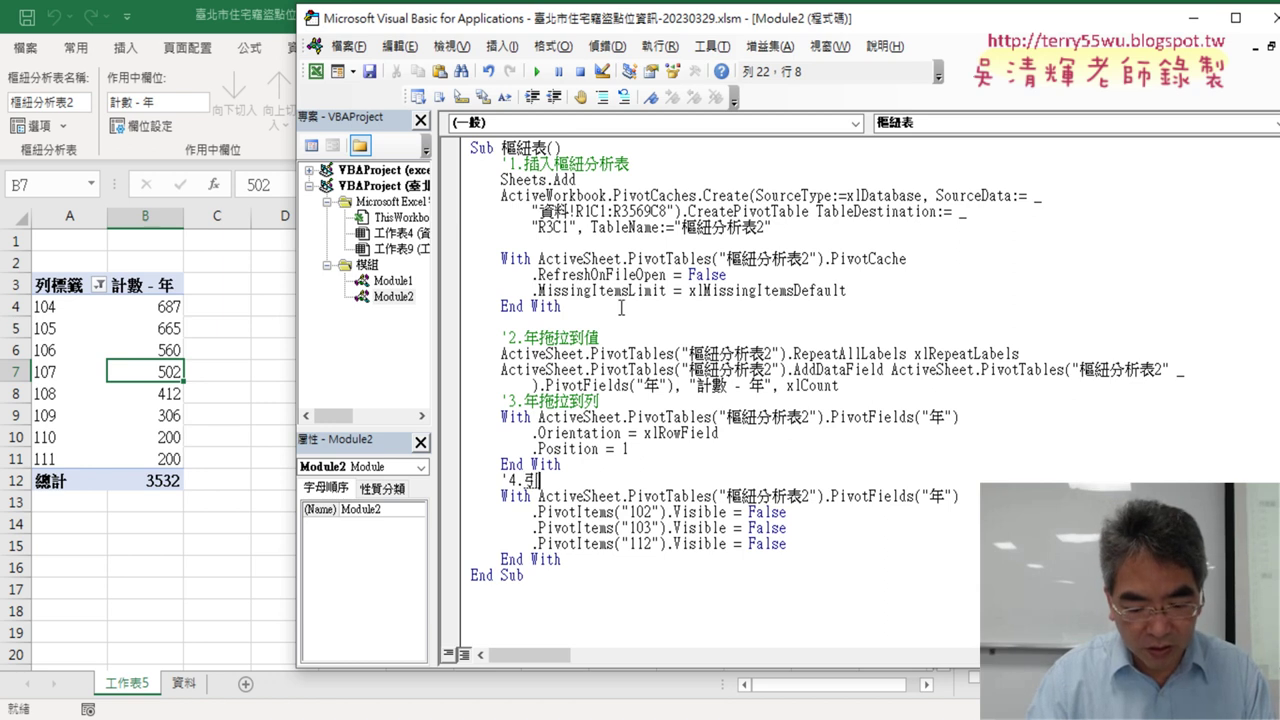
key("BackSpace")
type("隱藏")
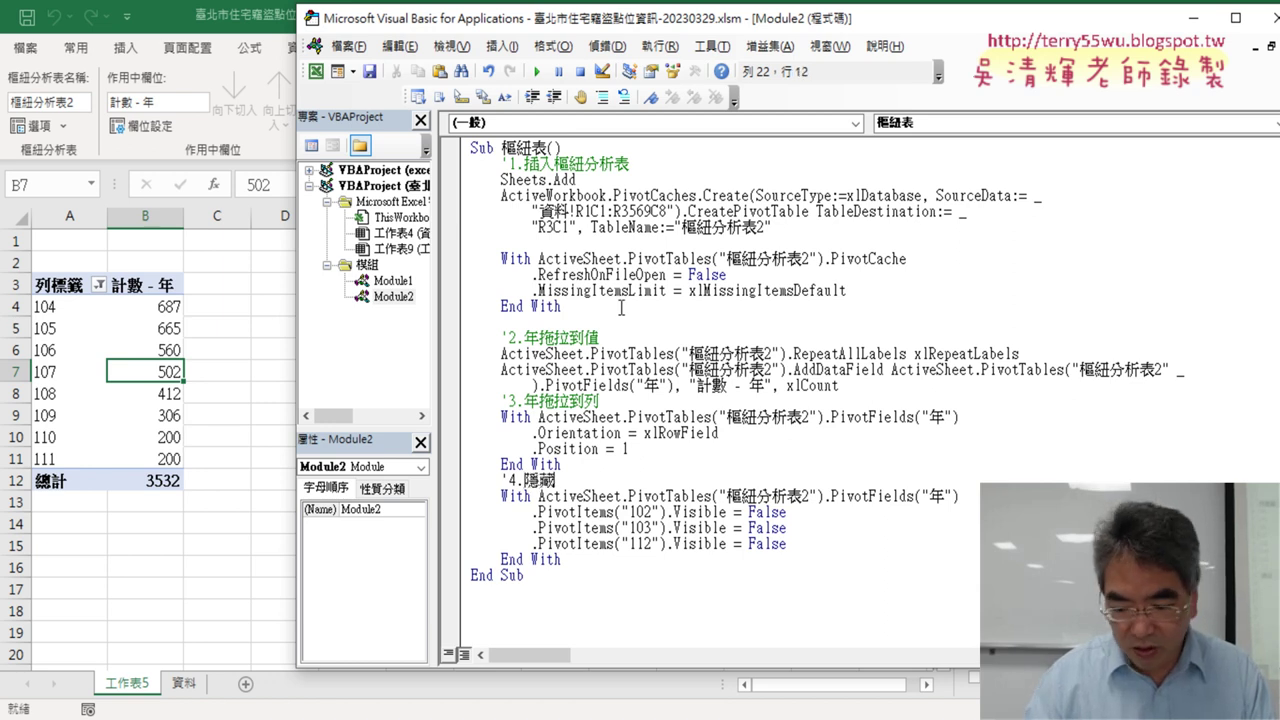
type("102、1")
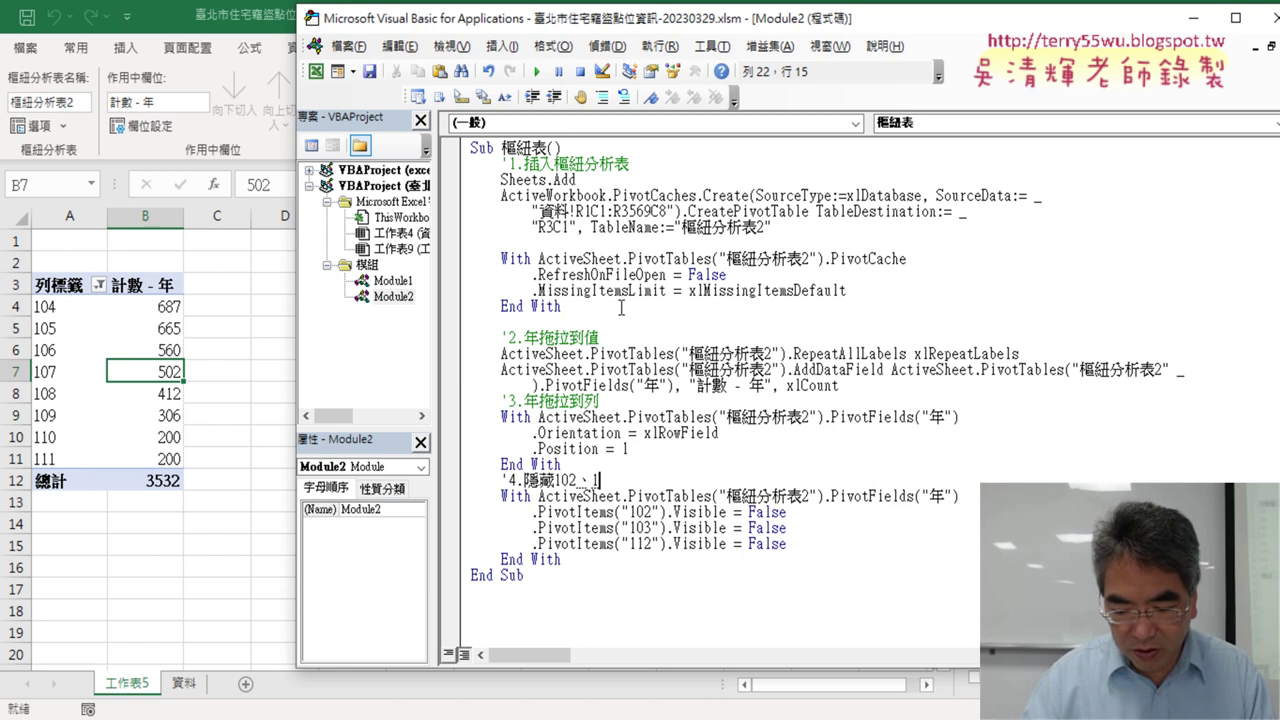
type("03、11")
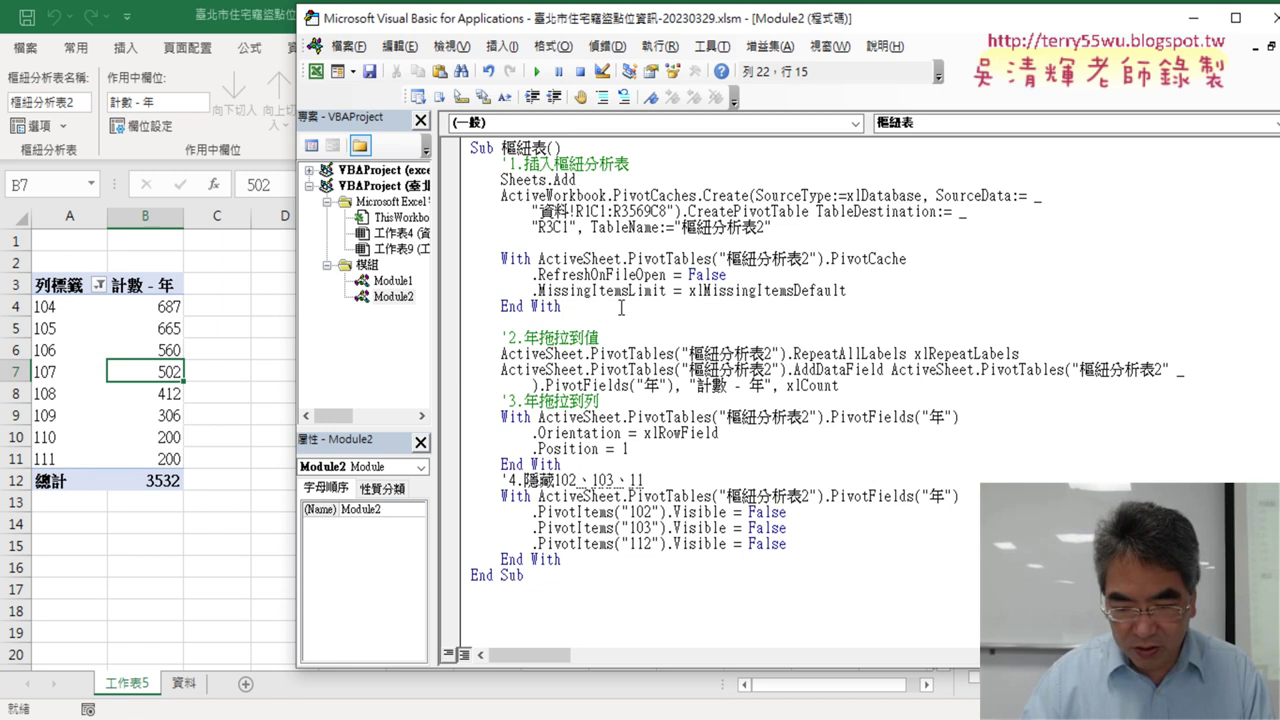
type("2")
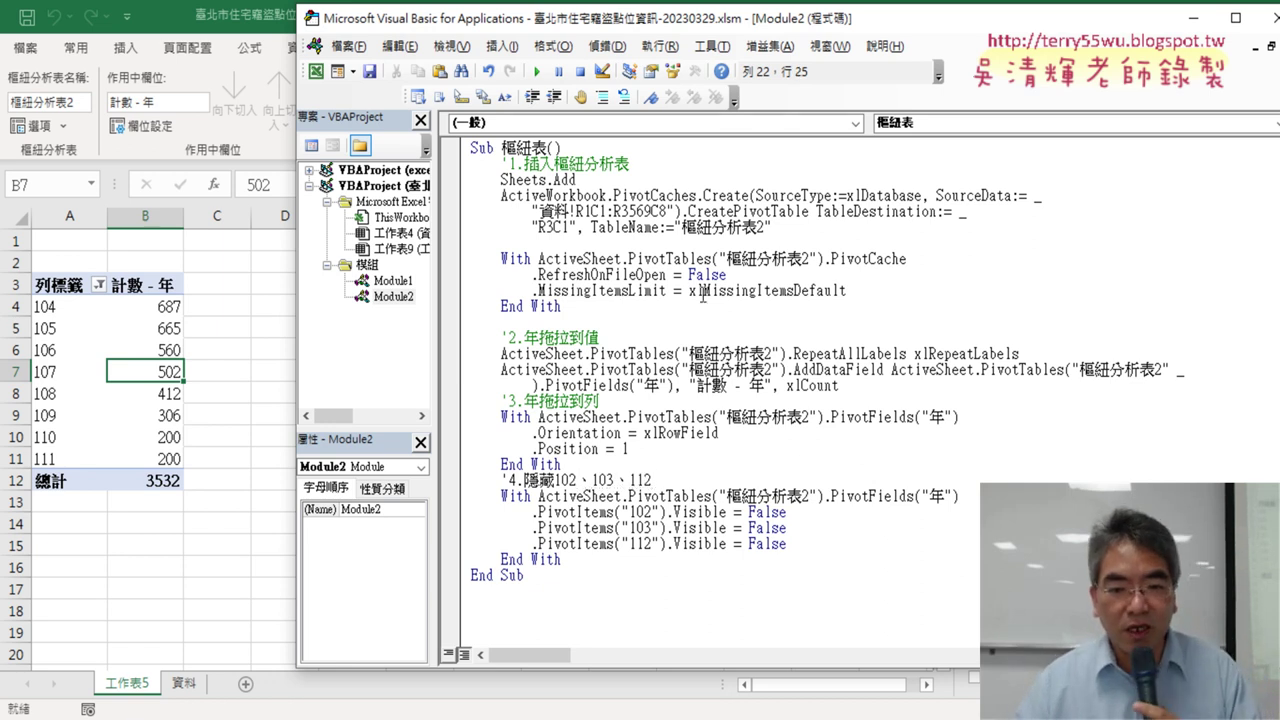
Complete the comment '4.隱藏102、103、112 above the PivotItems With block
left_click(620, 306)
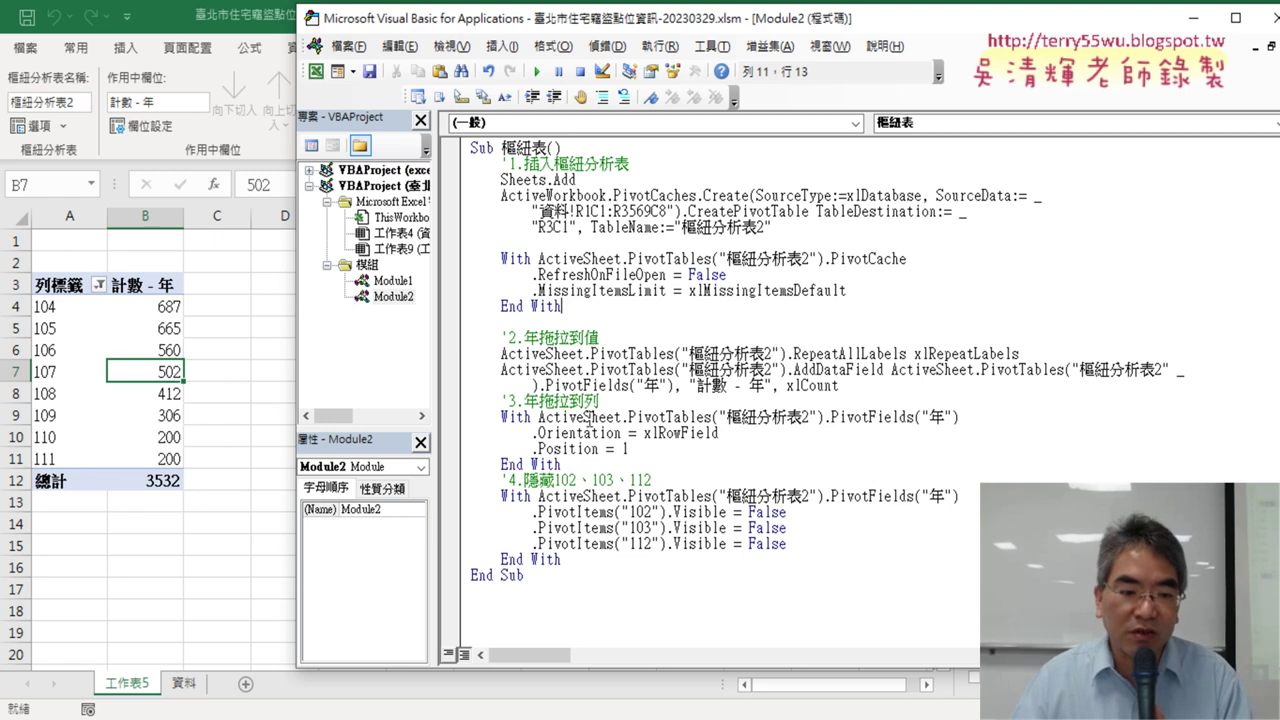
Delete the 工作表5 pivot sheet, confirming the prompt, and bring up the Developer commands
right_click(123, 686)
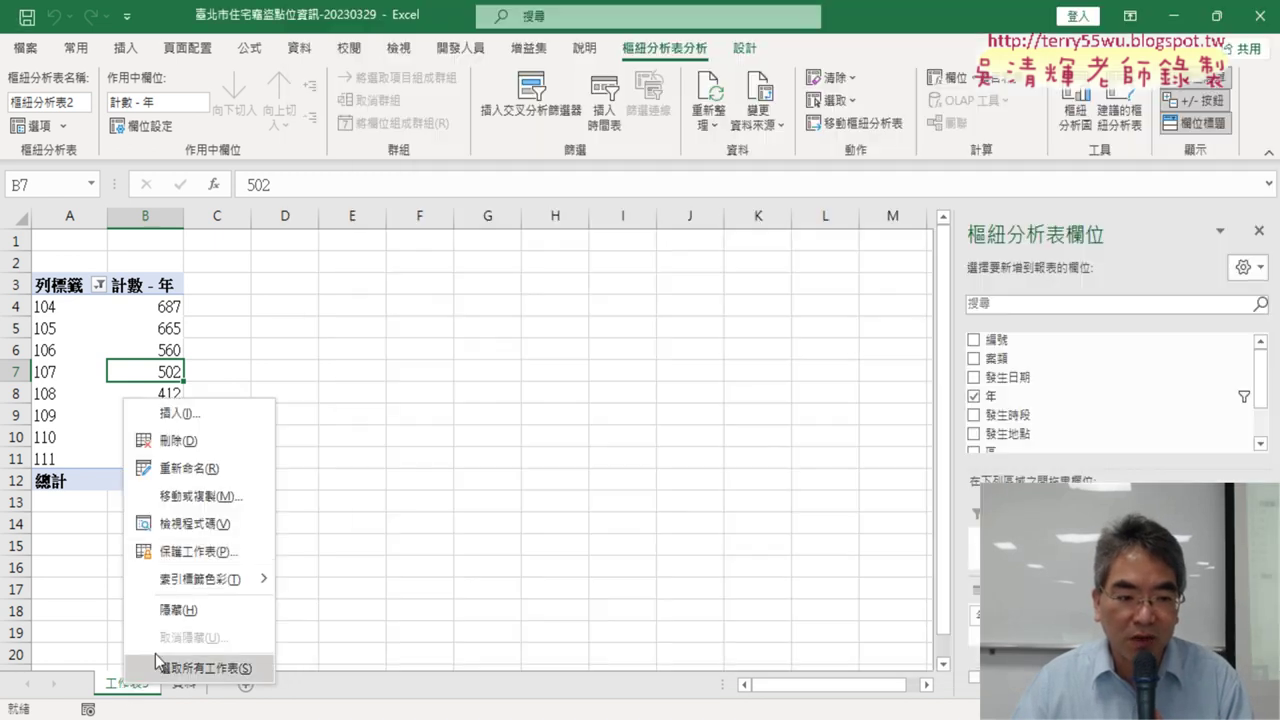
left_click(201, 444)
left_click(603, 423)
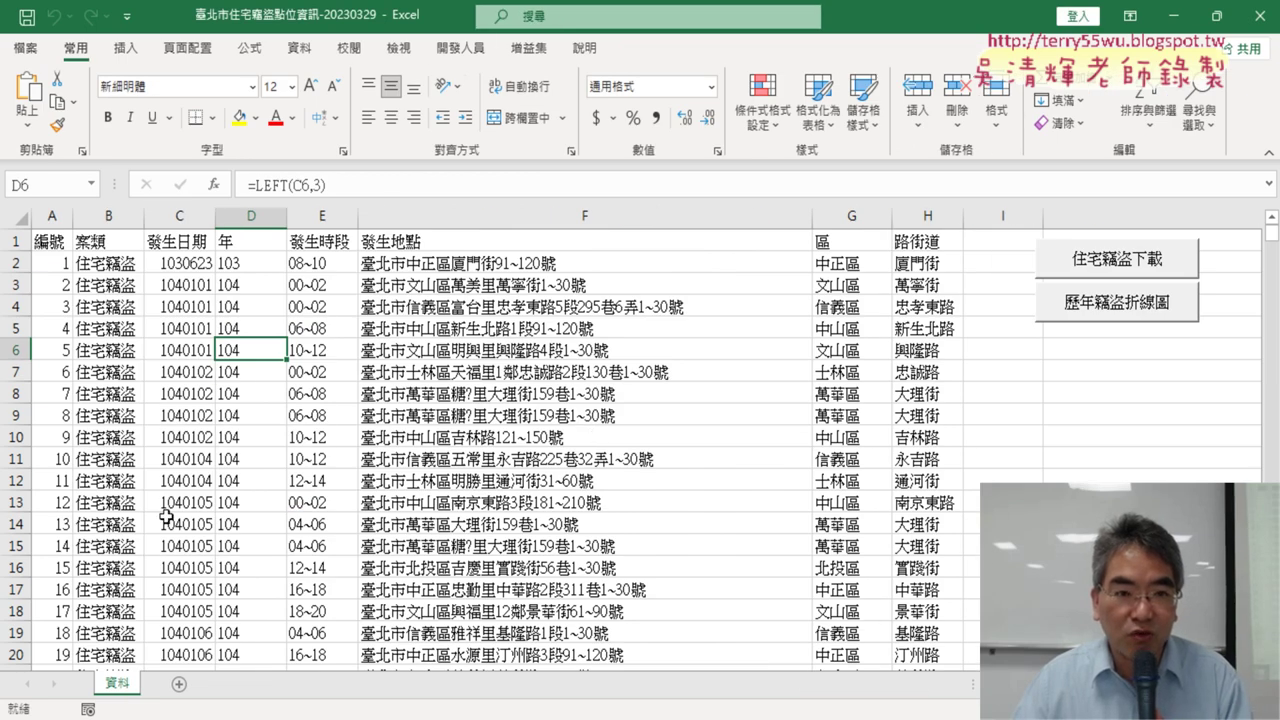
left_click(460, 47)
Step through the macro with F8, adding a new sheet and creating the empty pivot table at R3C1
left_click(39, 98)
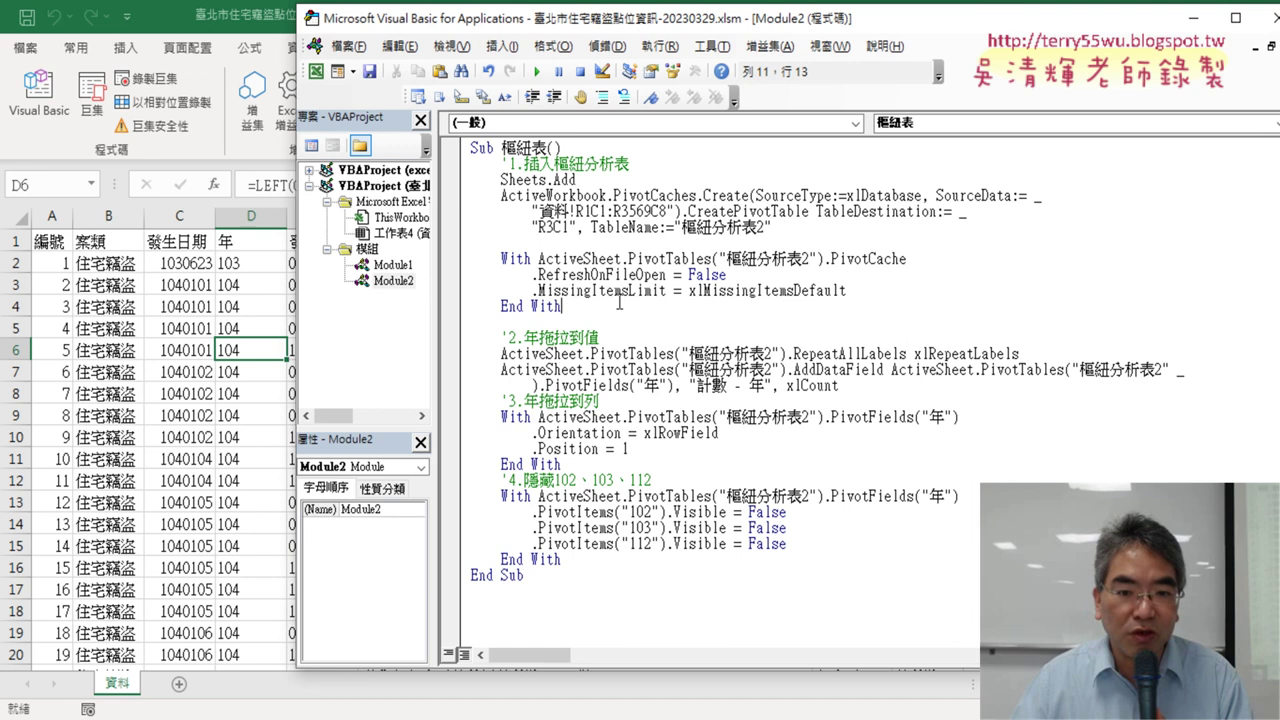
left_click(637, 275)
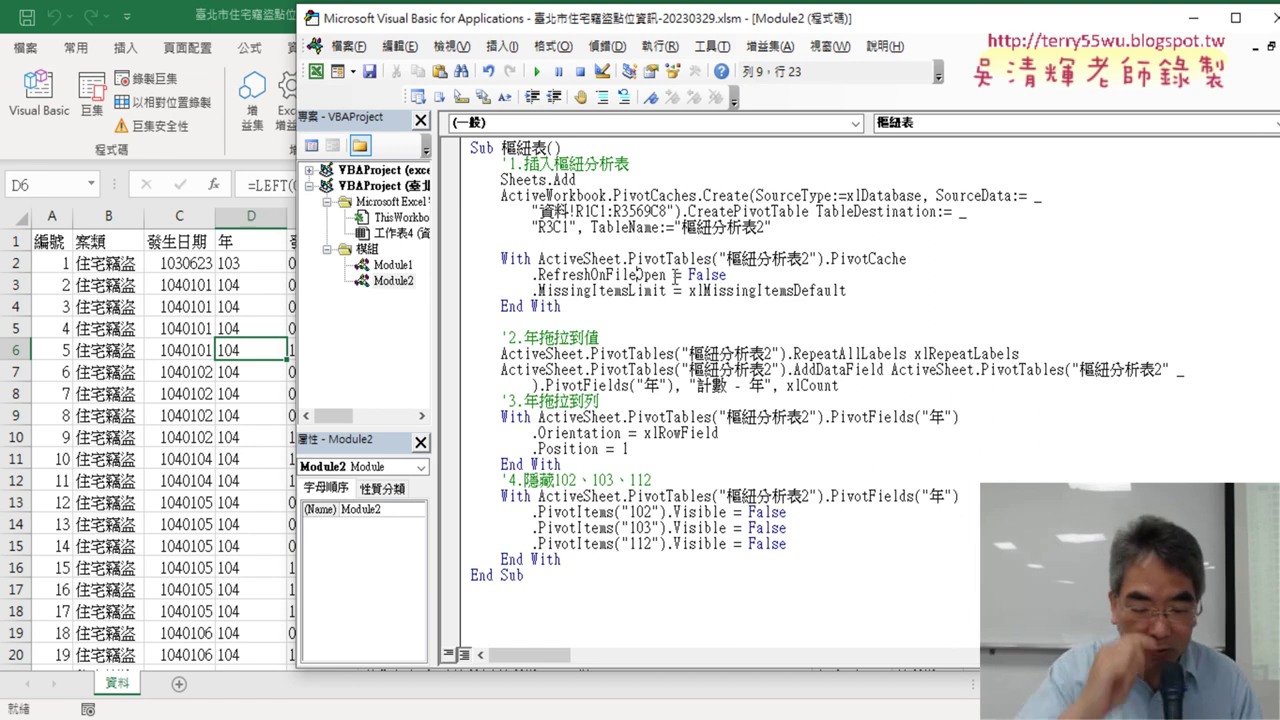
key("F8")
key("F8")
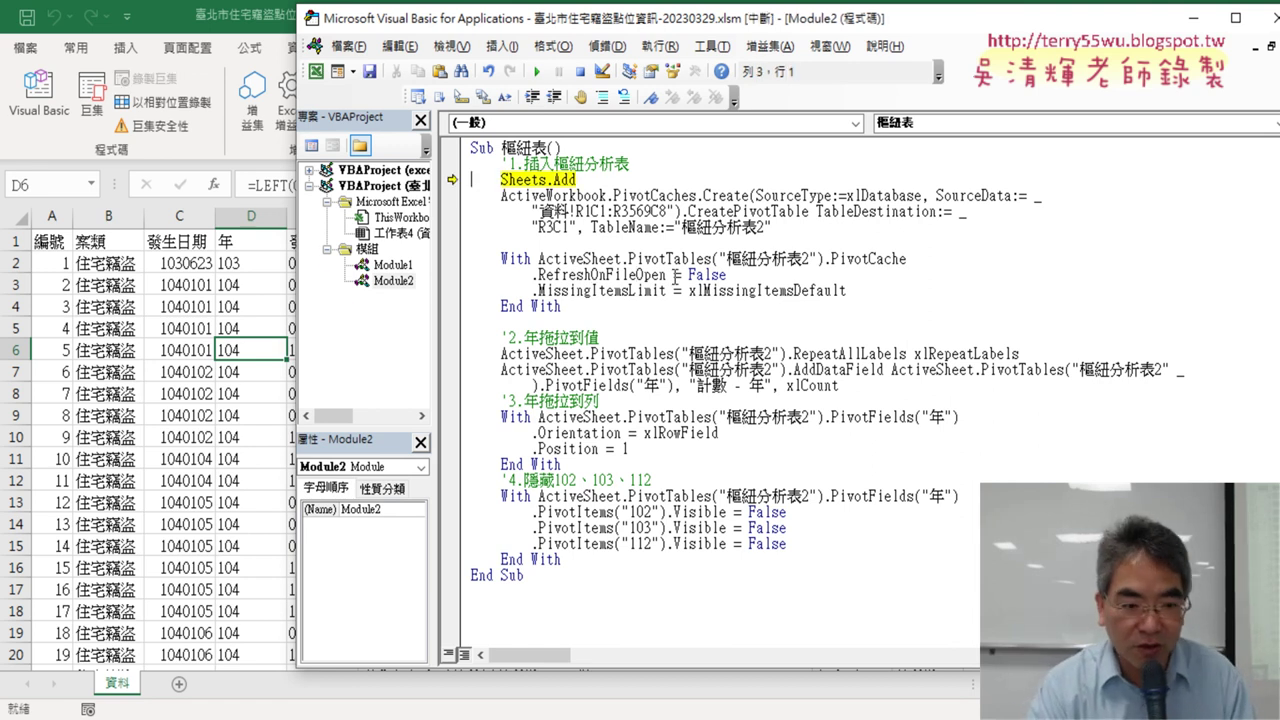
key("F8")
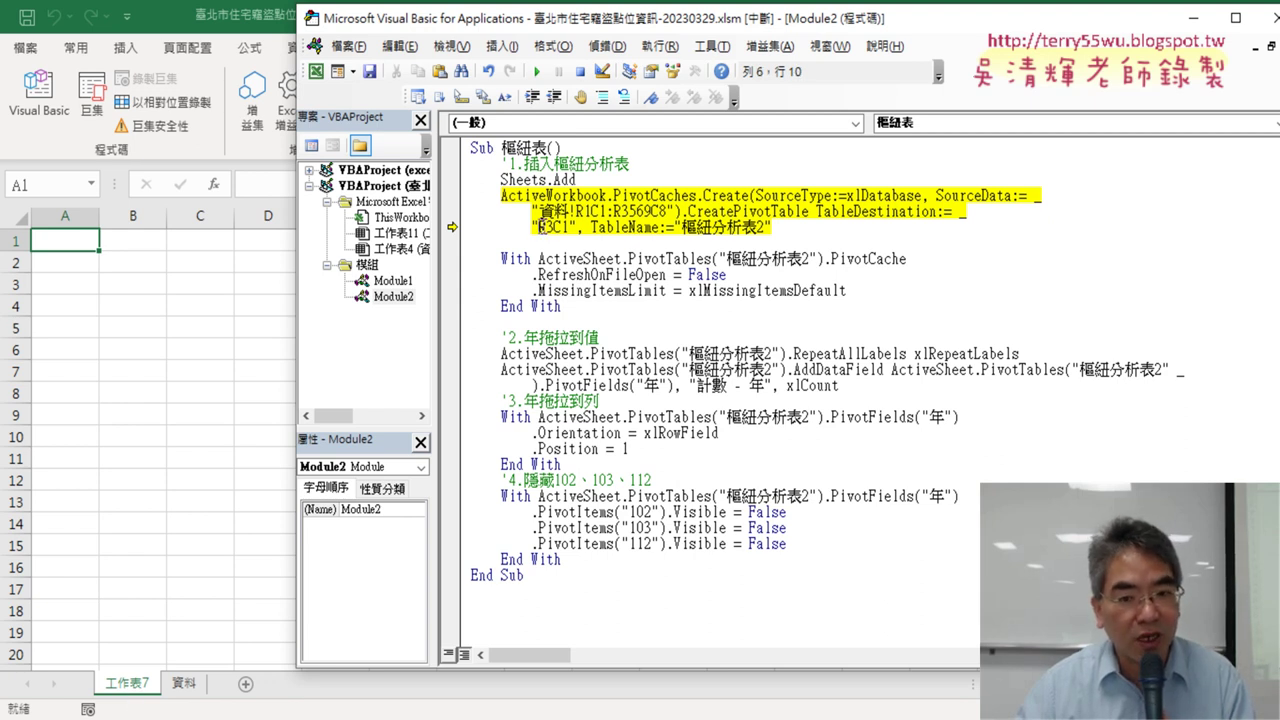
left_click_drag(540, 227, 572, 228)
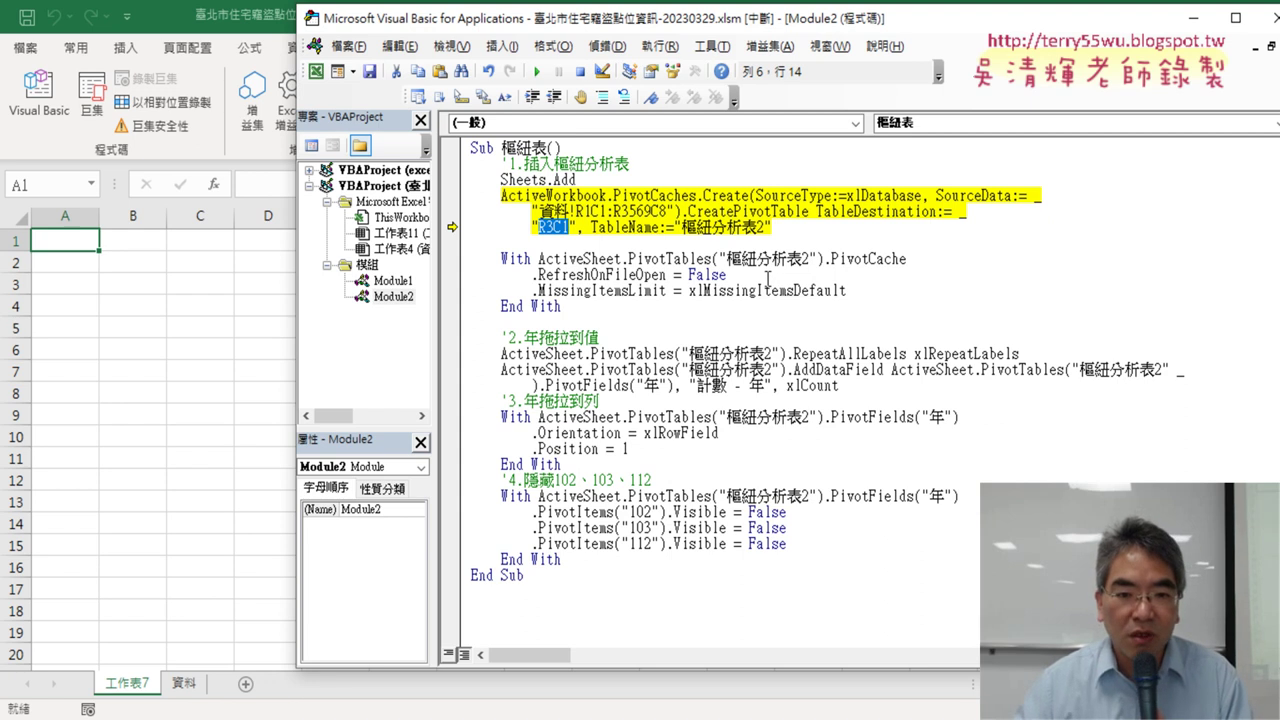
key("F8")
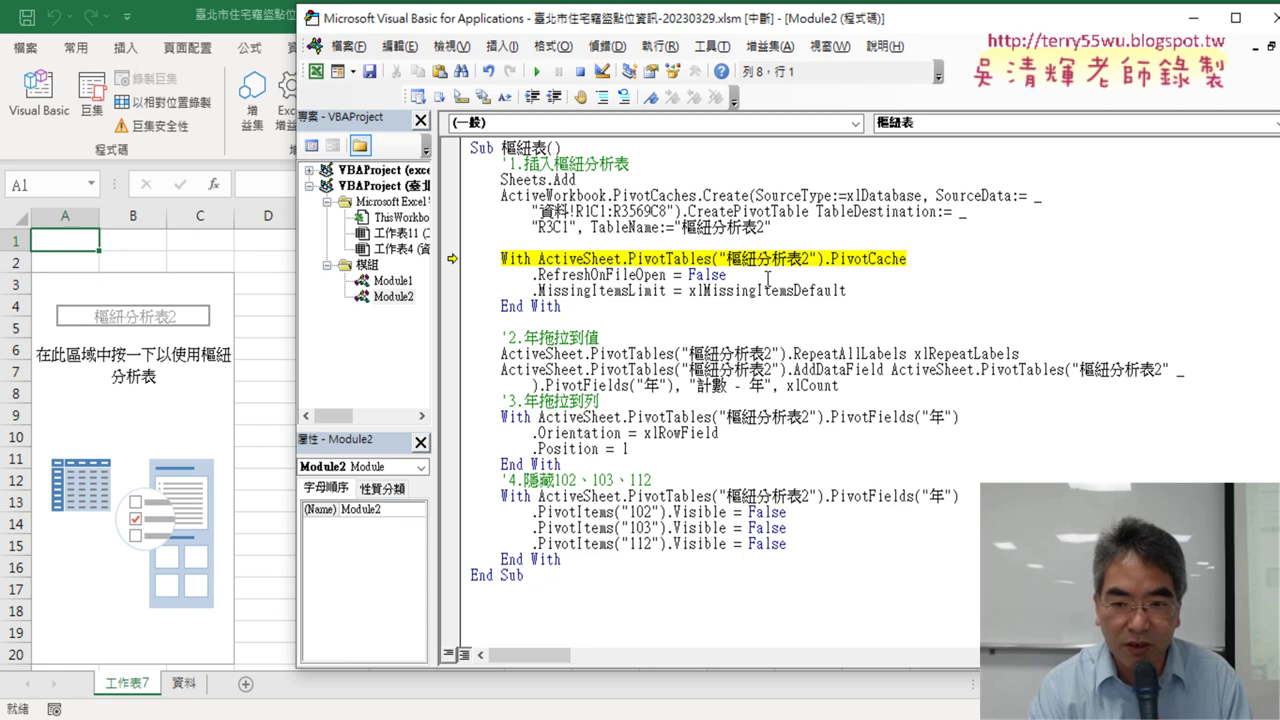
key("F8")
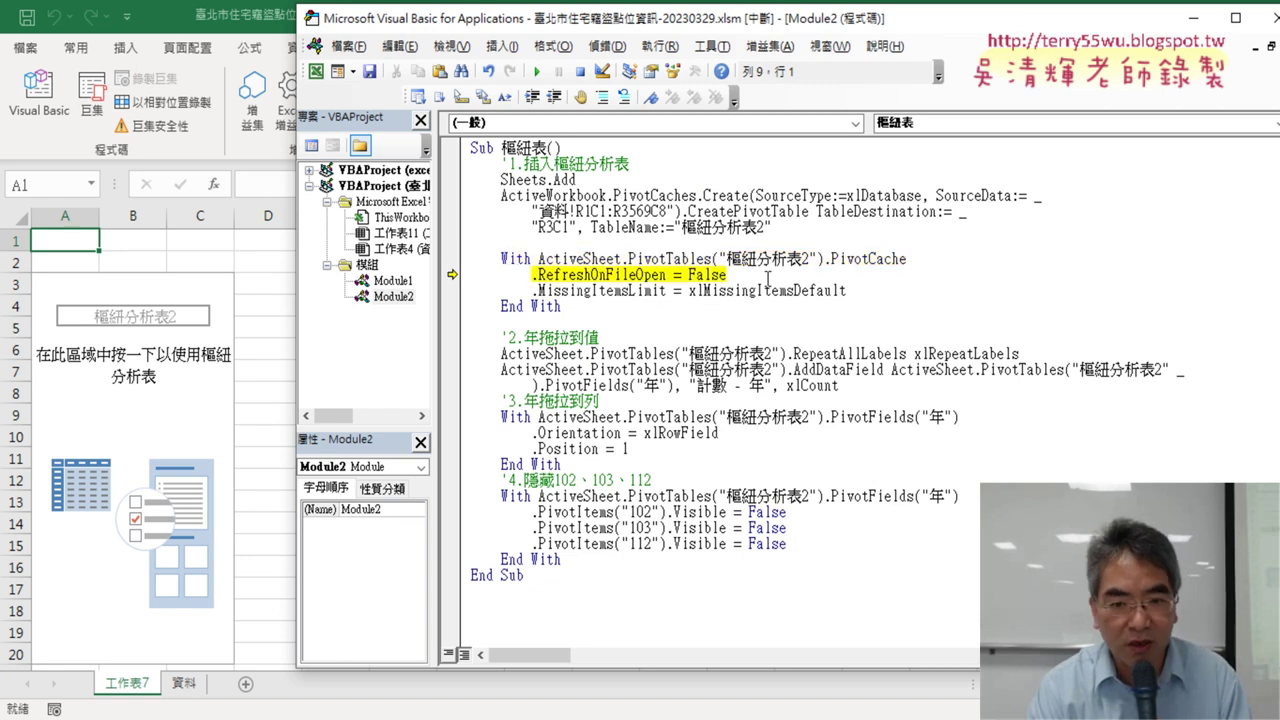
key("F8")
key("F8")
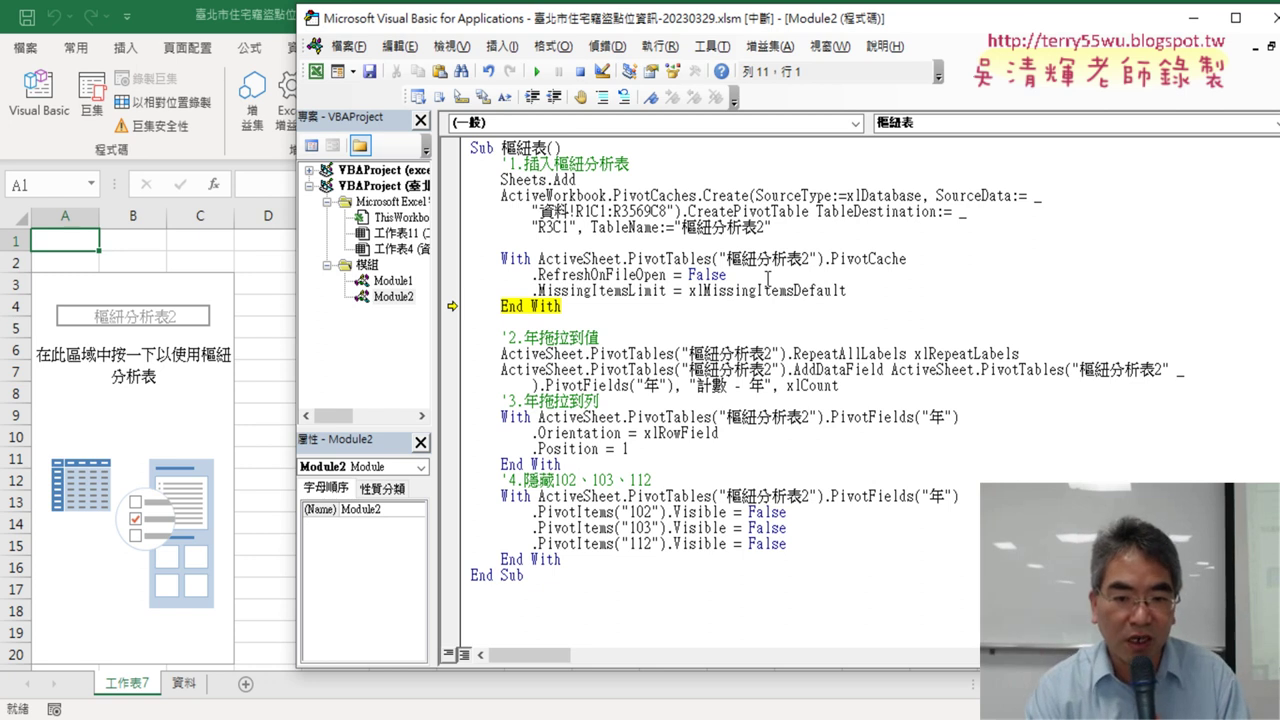
key("F8")
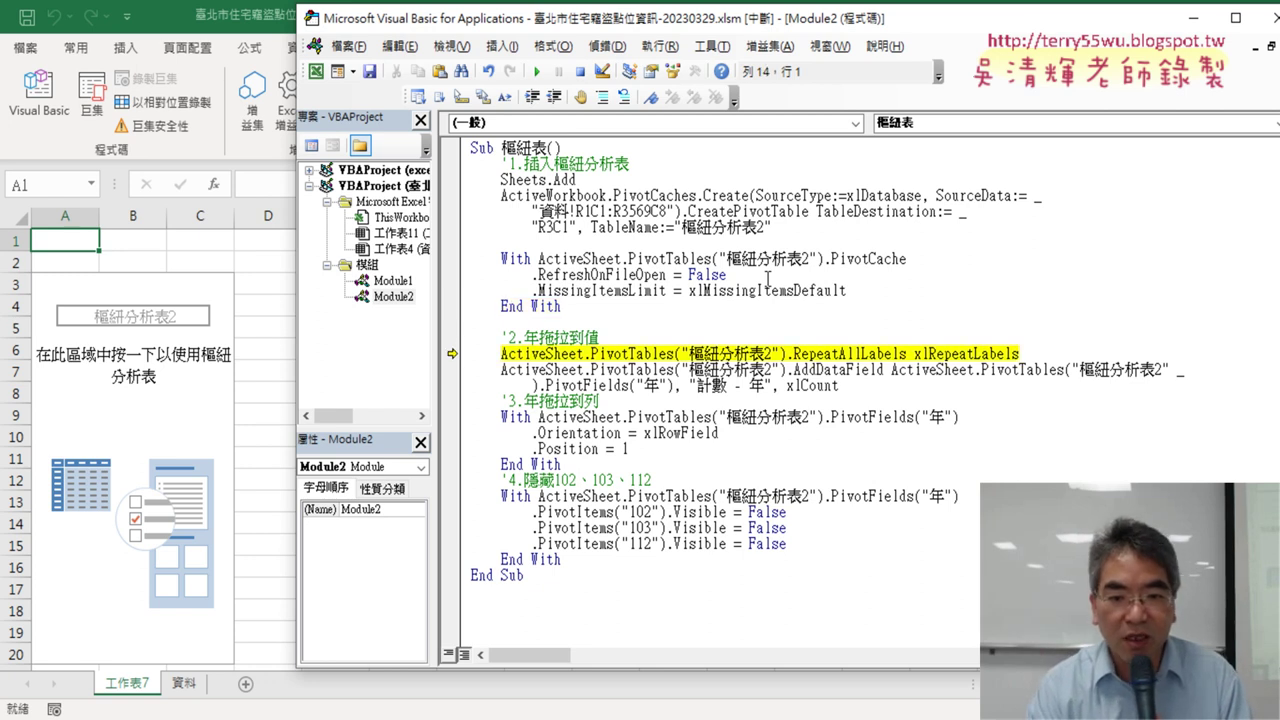
Shrink the code window and keep stepping: count 年 by row, hiding years 102, 103 and 112
left_click_drag(925, 25, 745, 30)
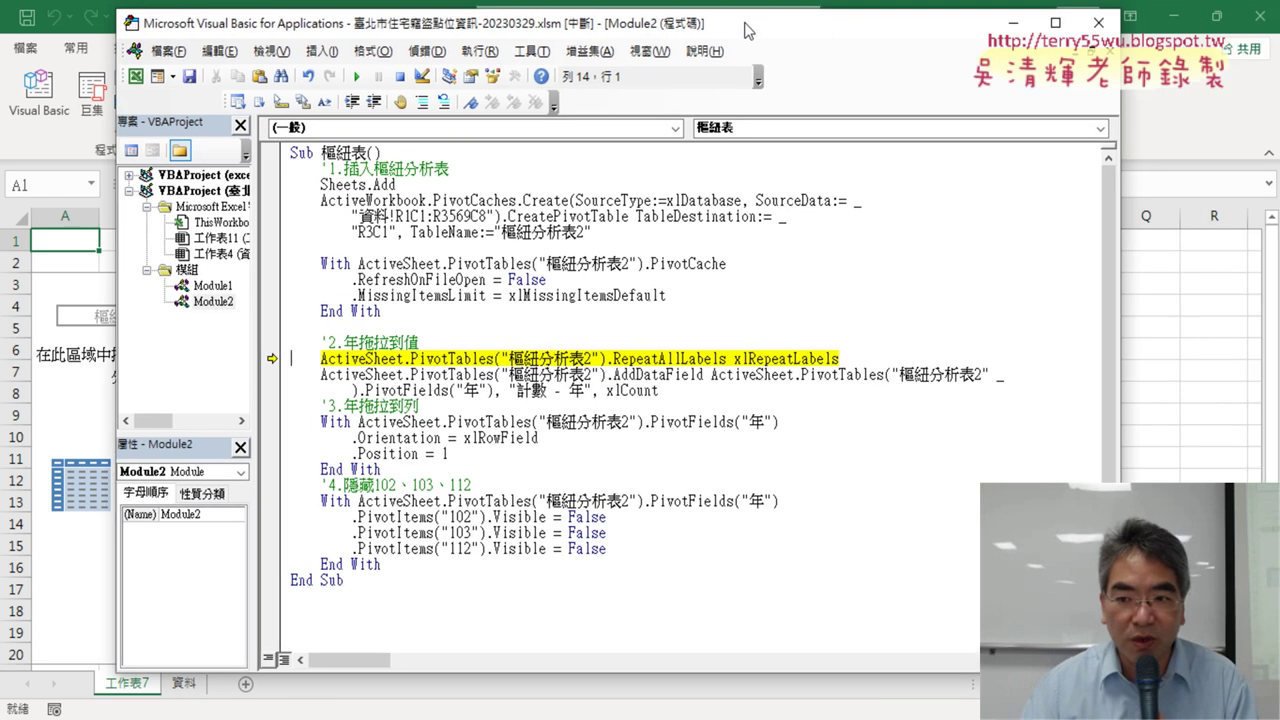
left_click_drag(1124, 331, 794, 331)
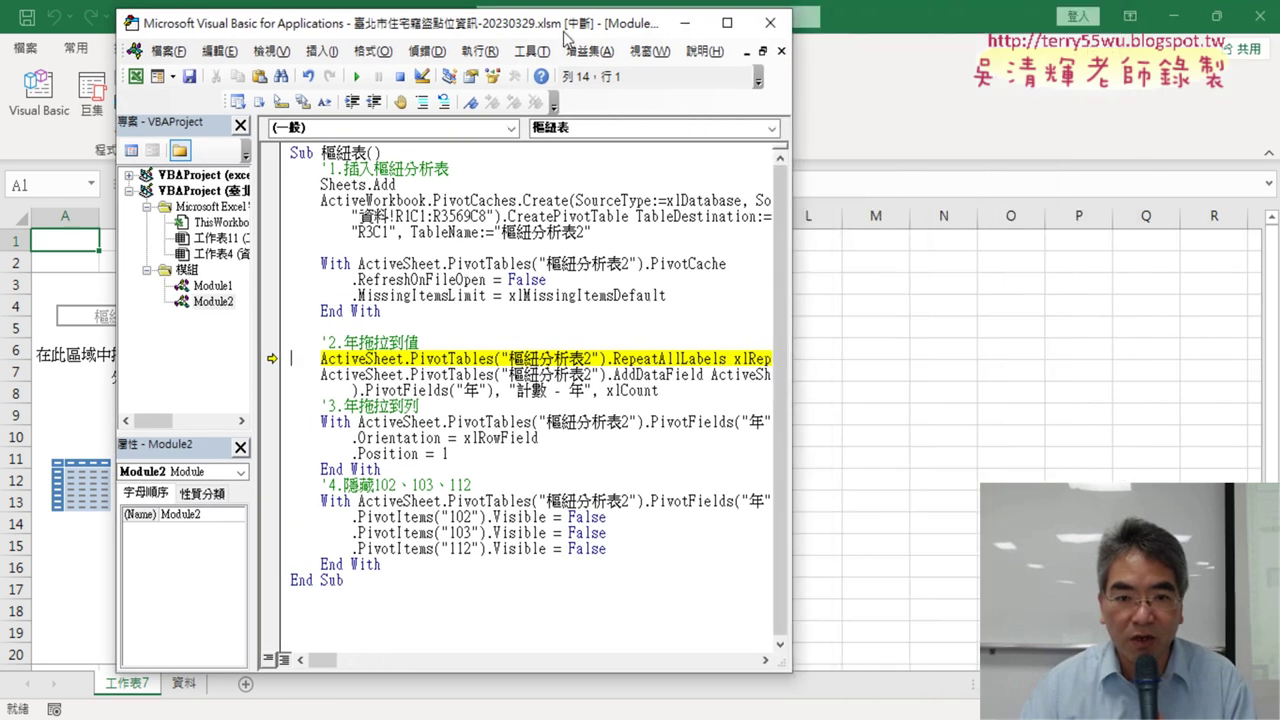
left_click_drag(450, 23, 660, 26)
key("F8")
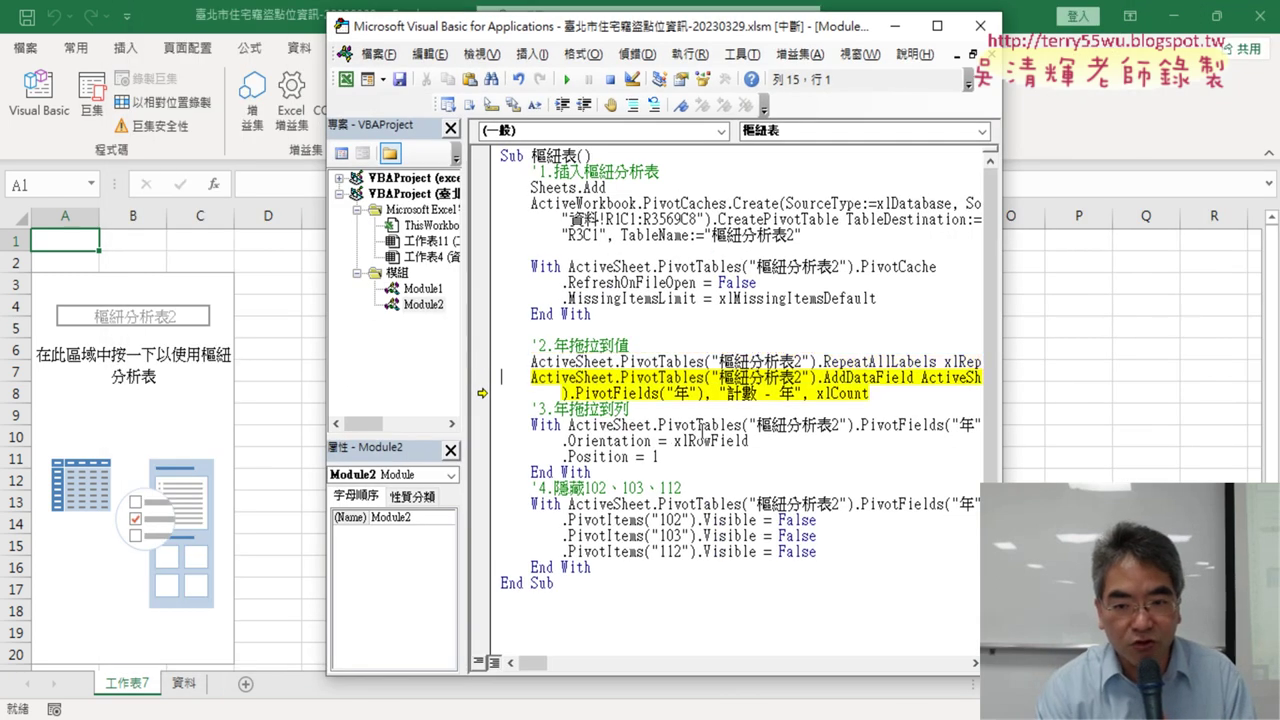
key("F8")
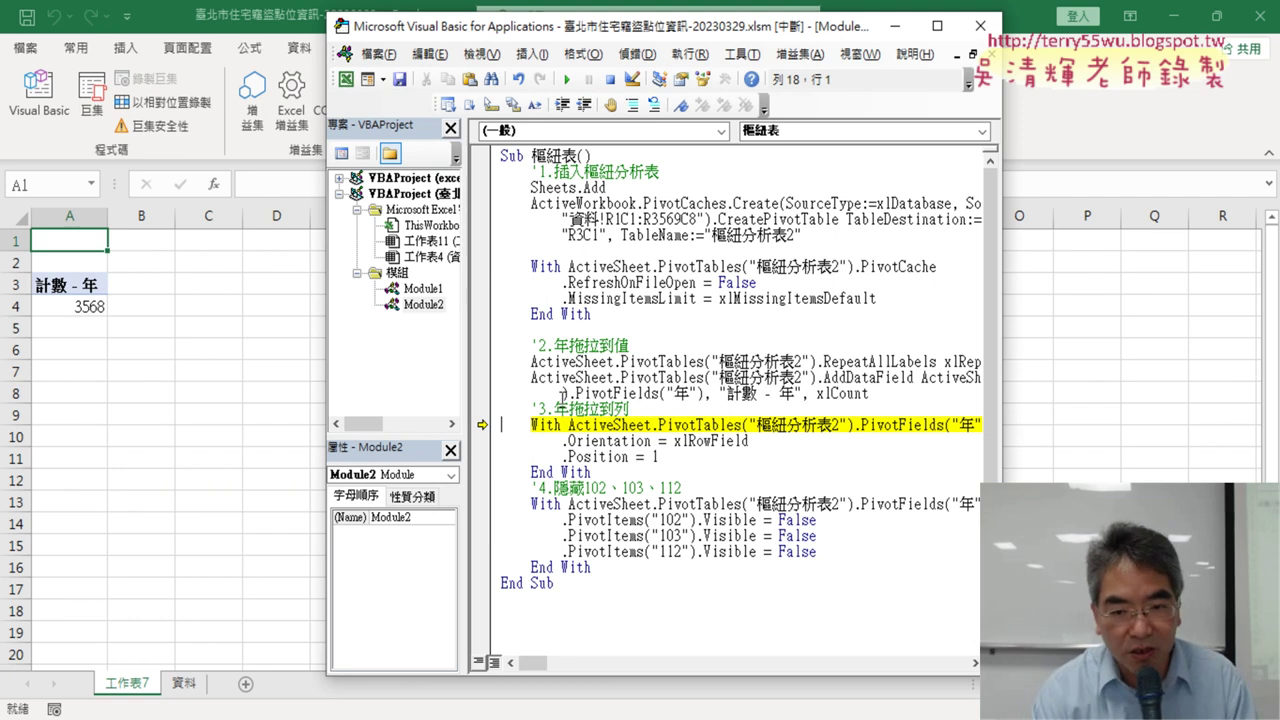
key("F8")
key("F8")
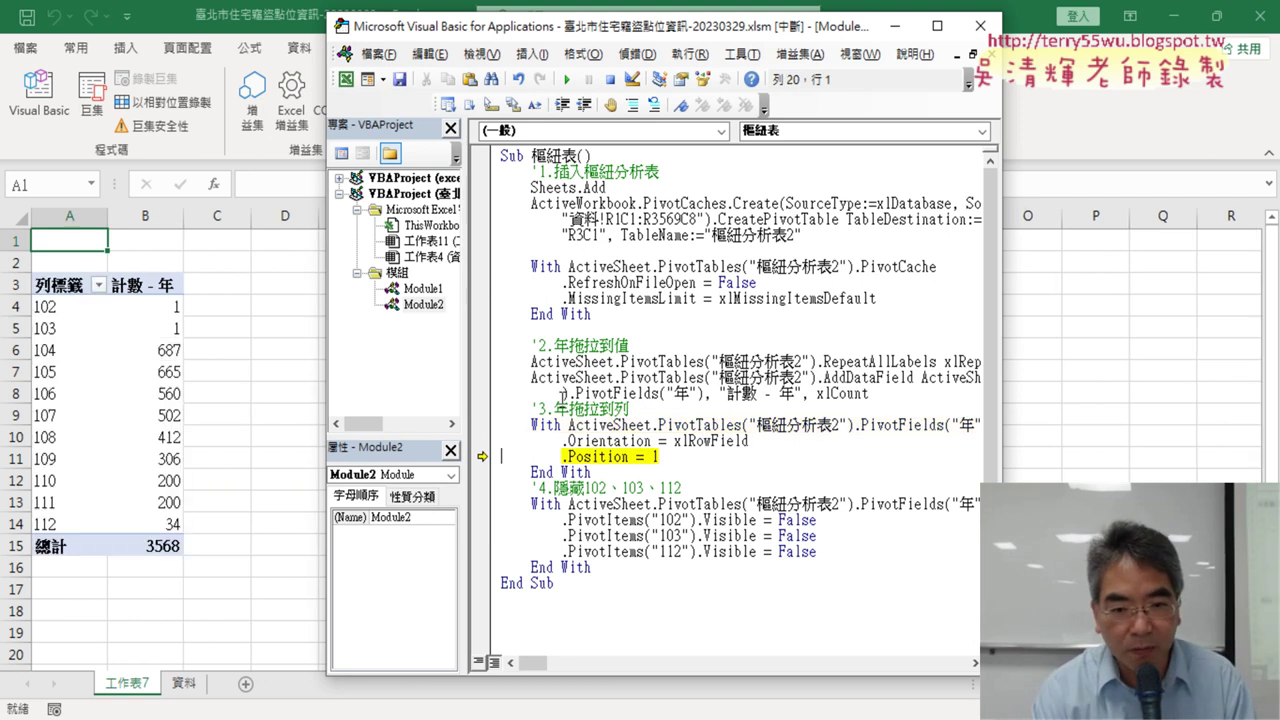
key("F8")
key("F8")
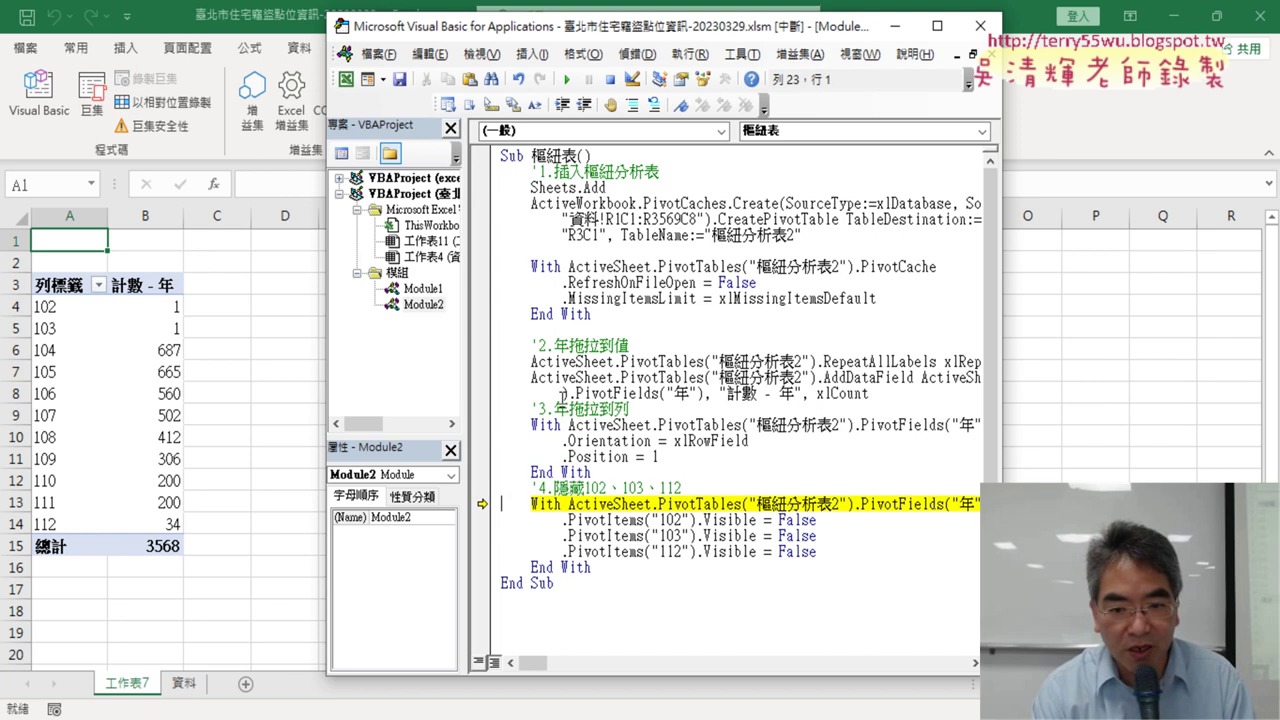
key("F8")
key("F8")
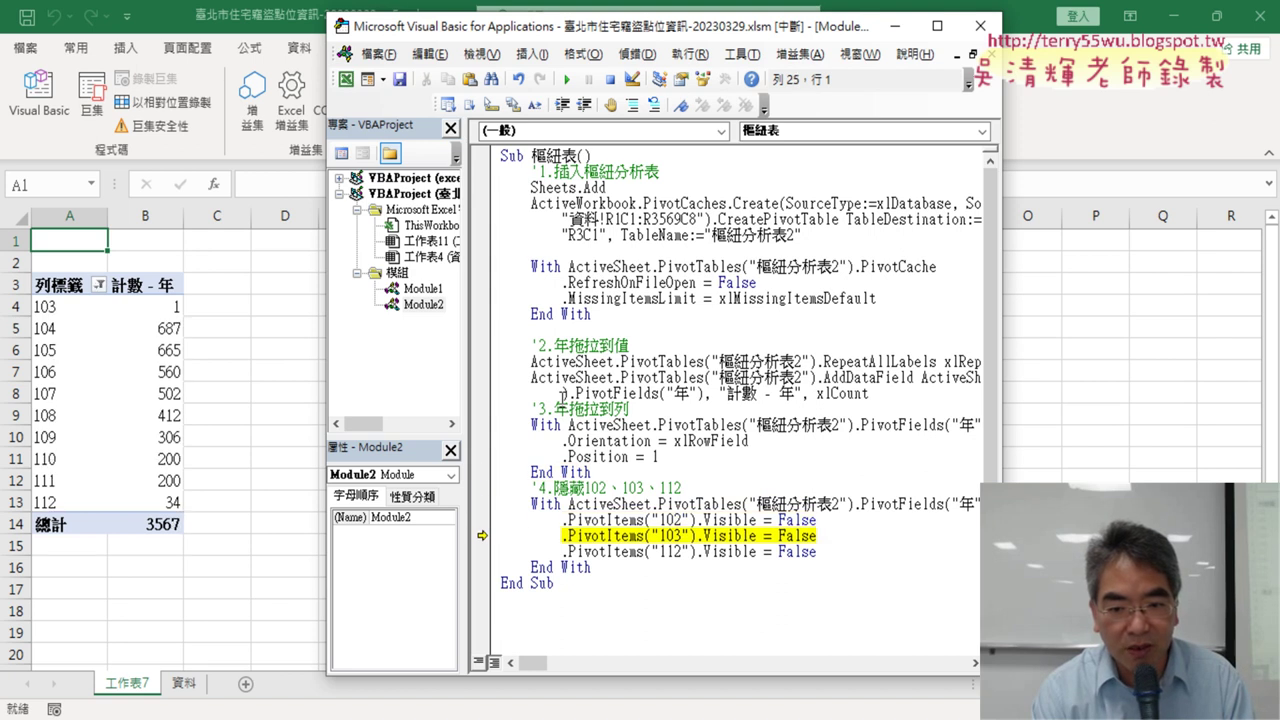
key("F8")
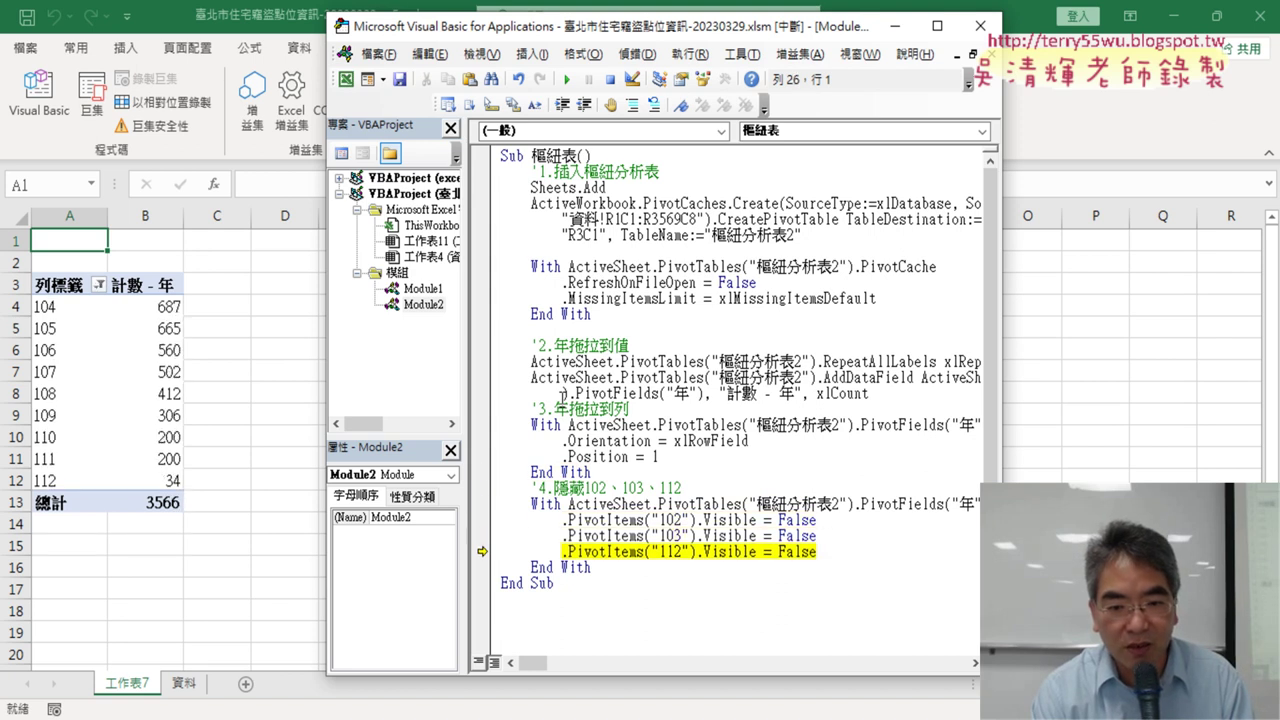
key("F8")
key("F8")
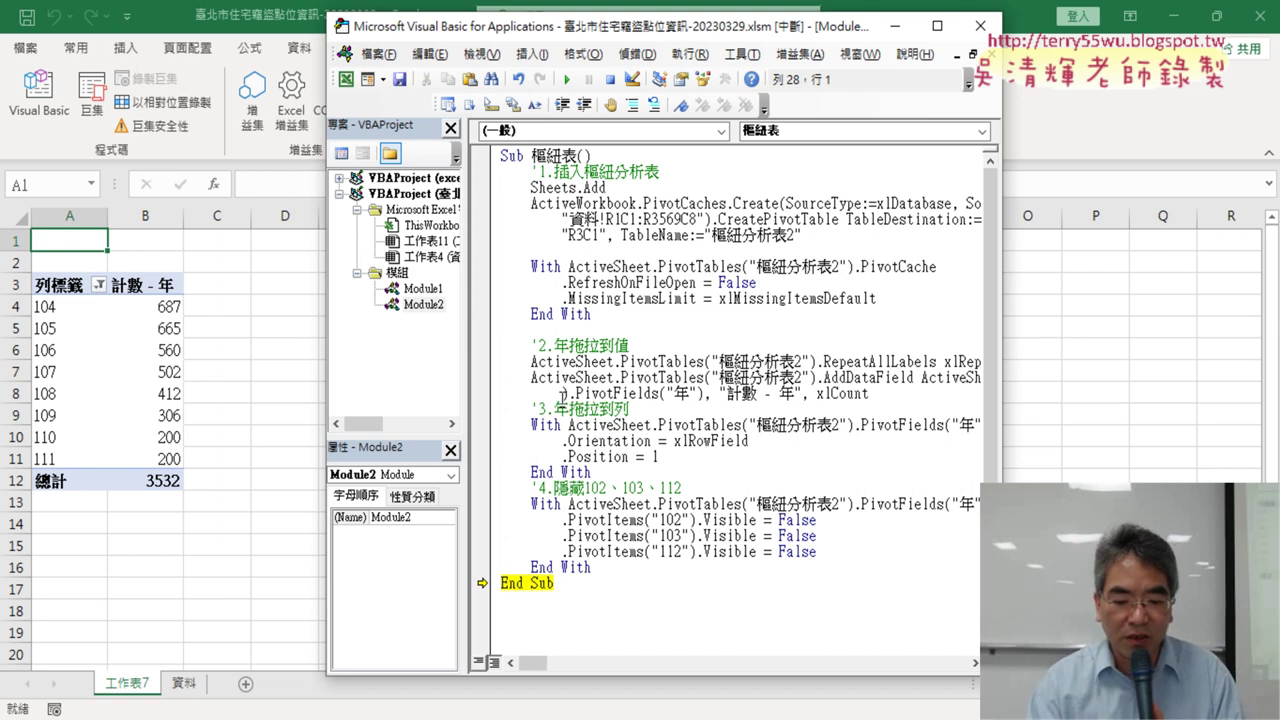
key("F8")
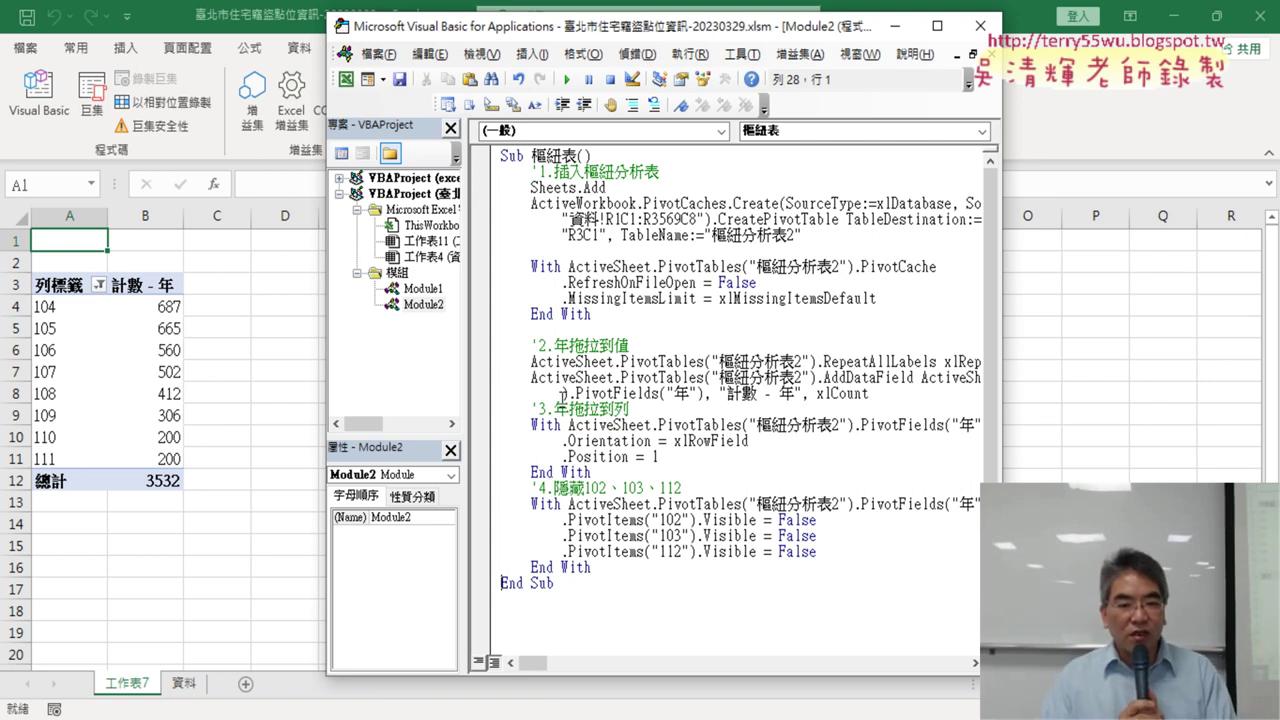
Select the entire 樞紐表 procedure from End Sub upward and copy it
left_click(558, 584)
left_click_drag(555, 592, 494, 163)
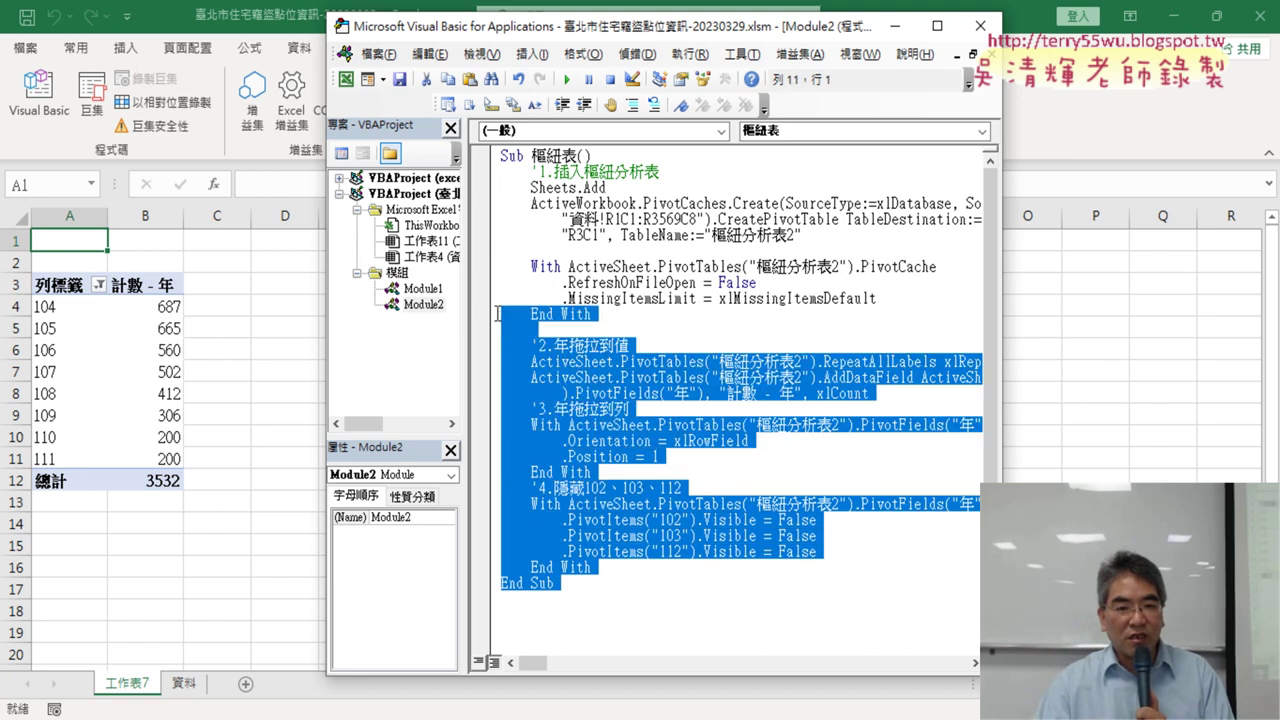
right_click(546, 188)
left_click(578, 220)
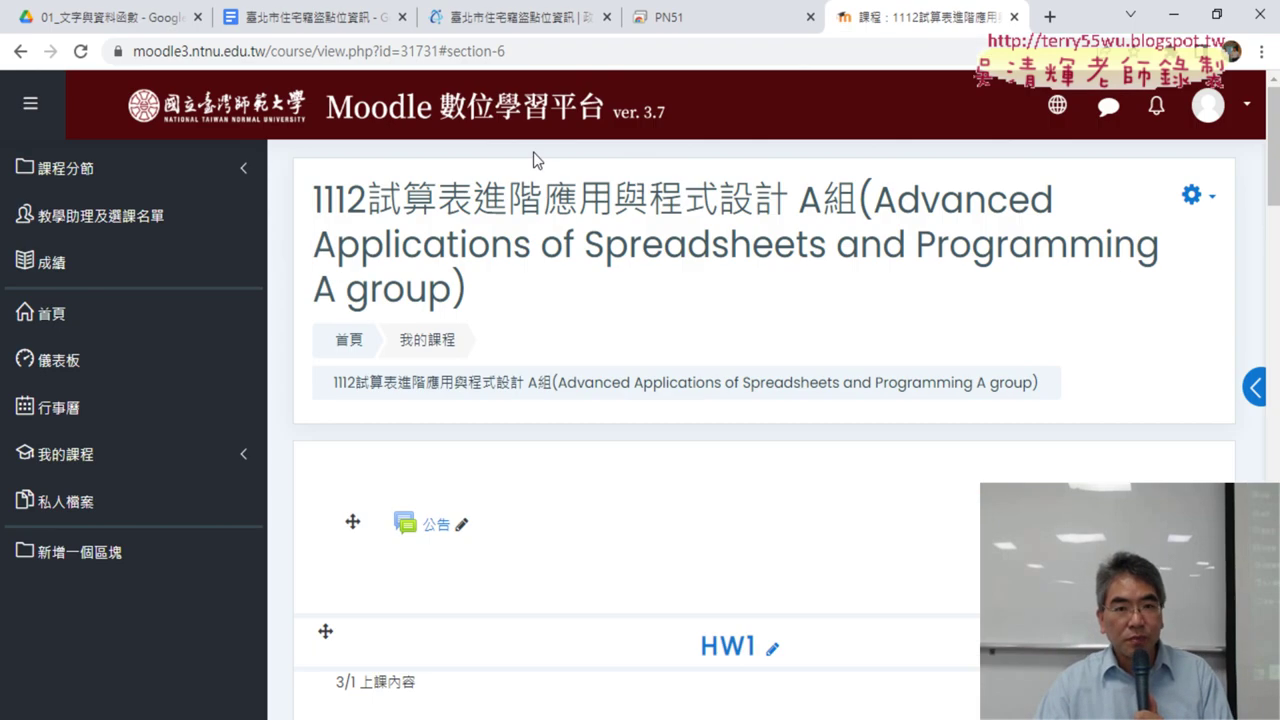
Switch to the 臺北市住宅竊盜點位資訊 Google Docs notes and locate the earlier recorded macro
left_click(512, 20)
left_click(310, 22)
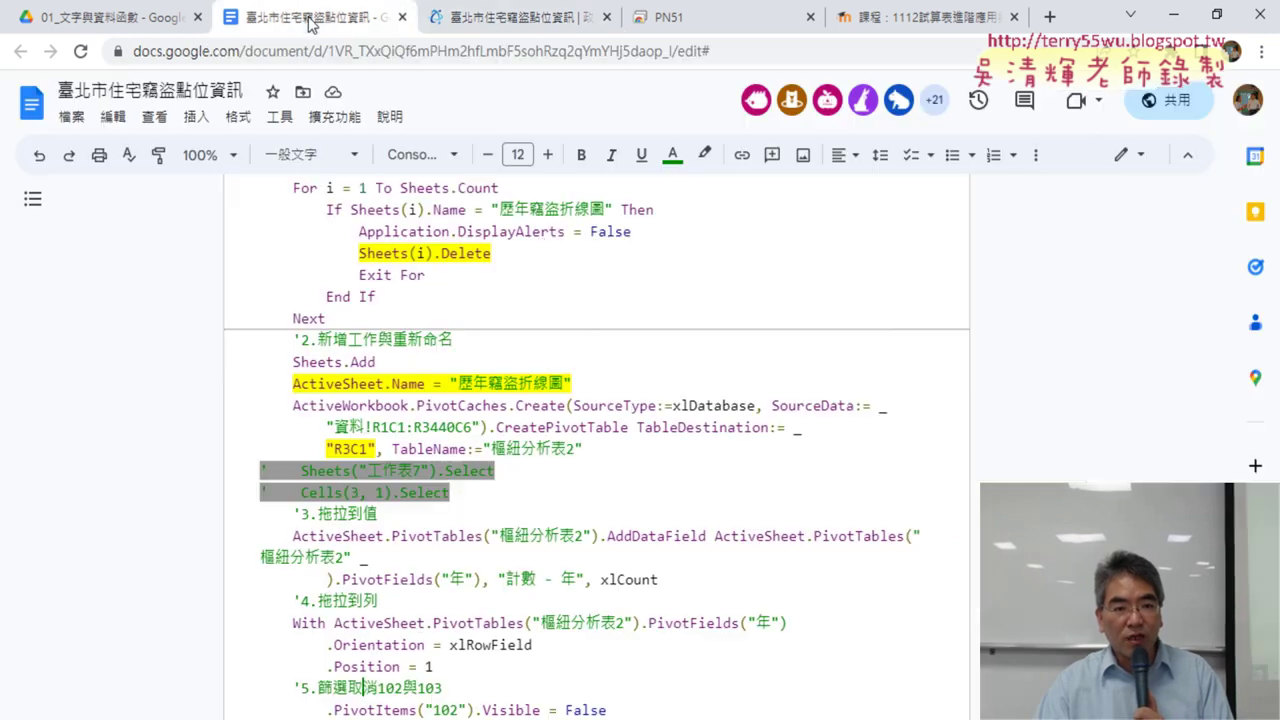
scroll(614, 293, "down", 1)
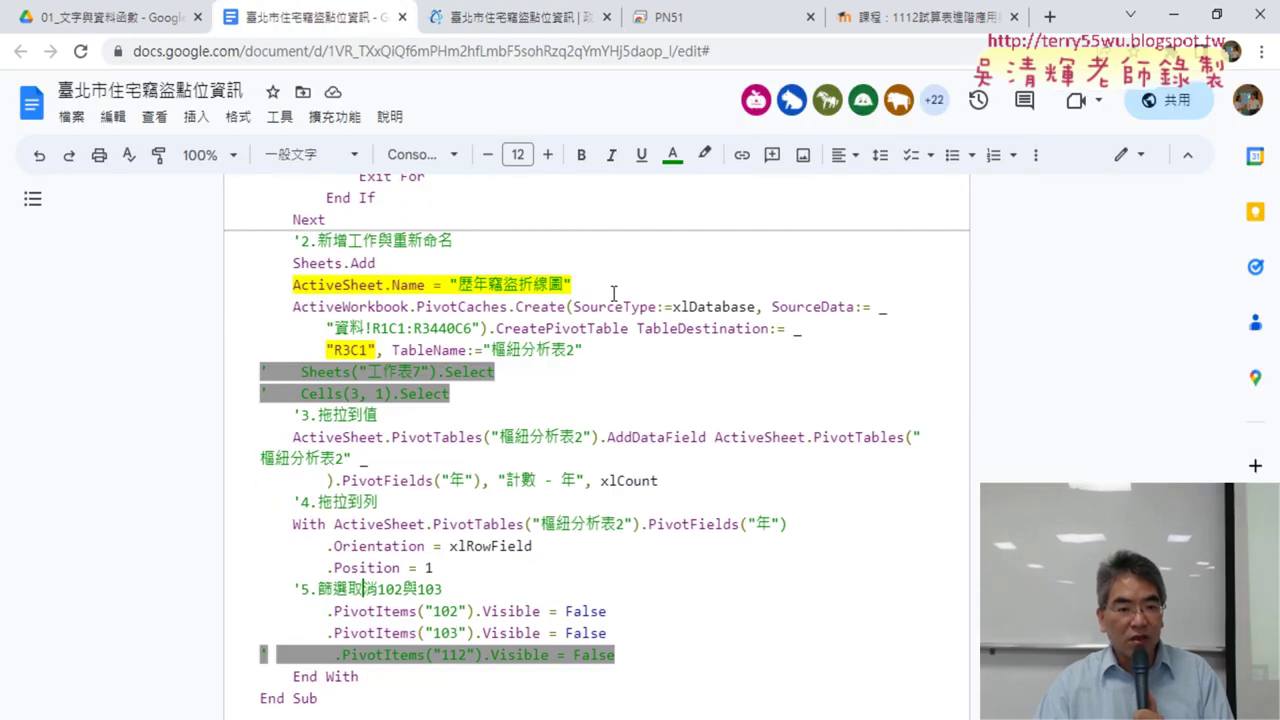
scroll(435, 495, "down", 3)
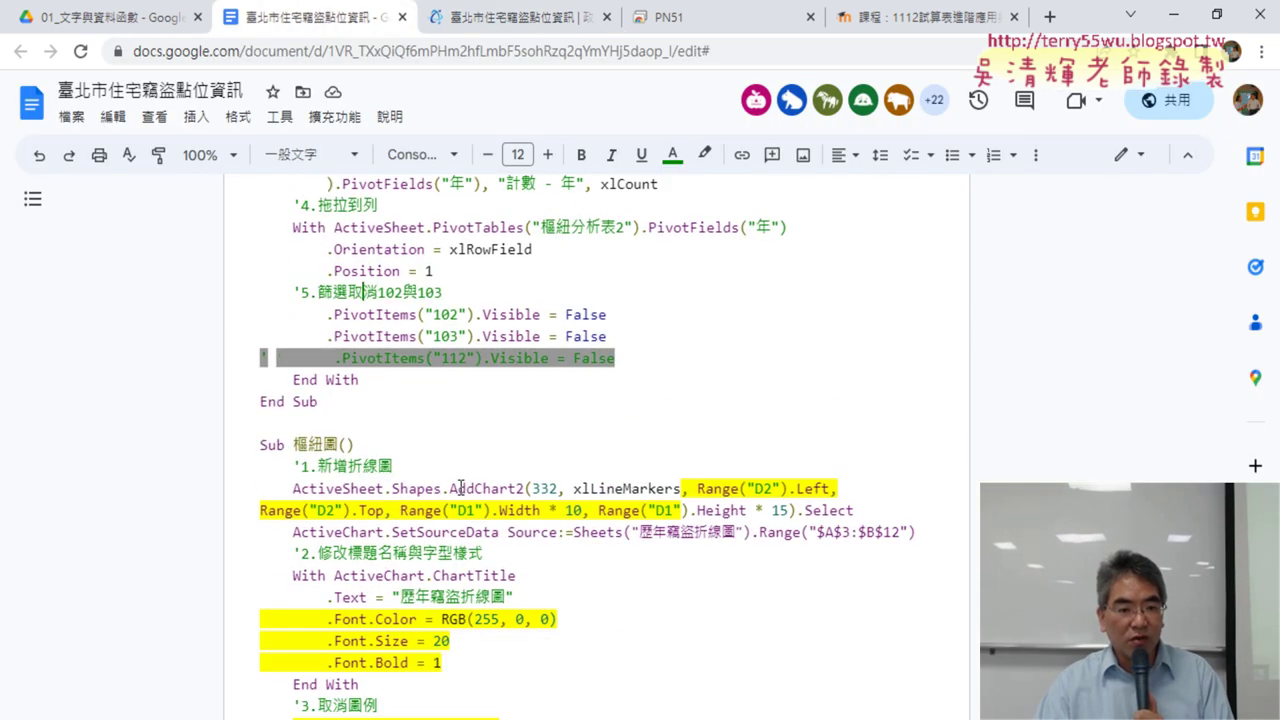
scroll(455, 471, "up", 1)
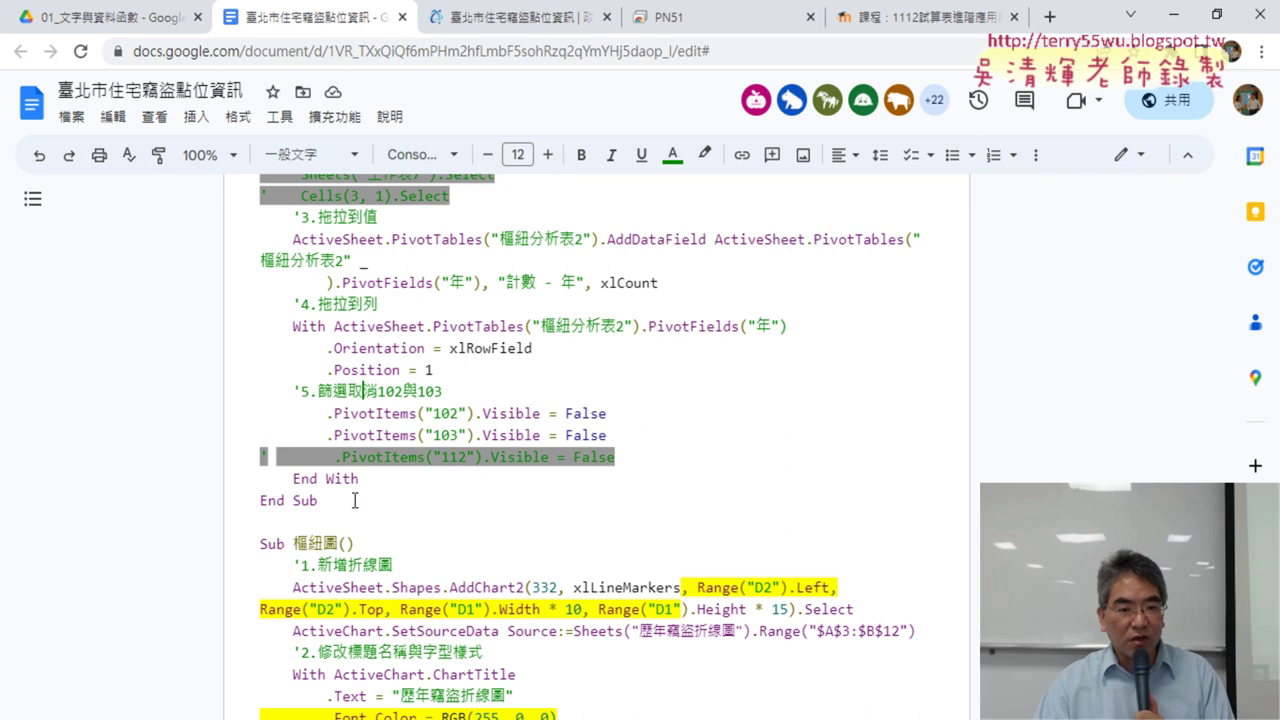
scroll(355, 500, "up", 3)
scroll(360, 497, "up", 2)
scroll(368, 492, "up", 3)
scroll(376, 487, "up", 1)
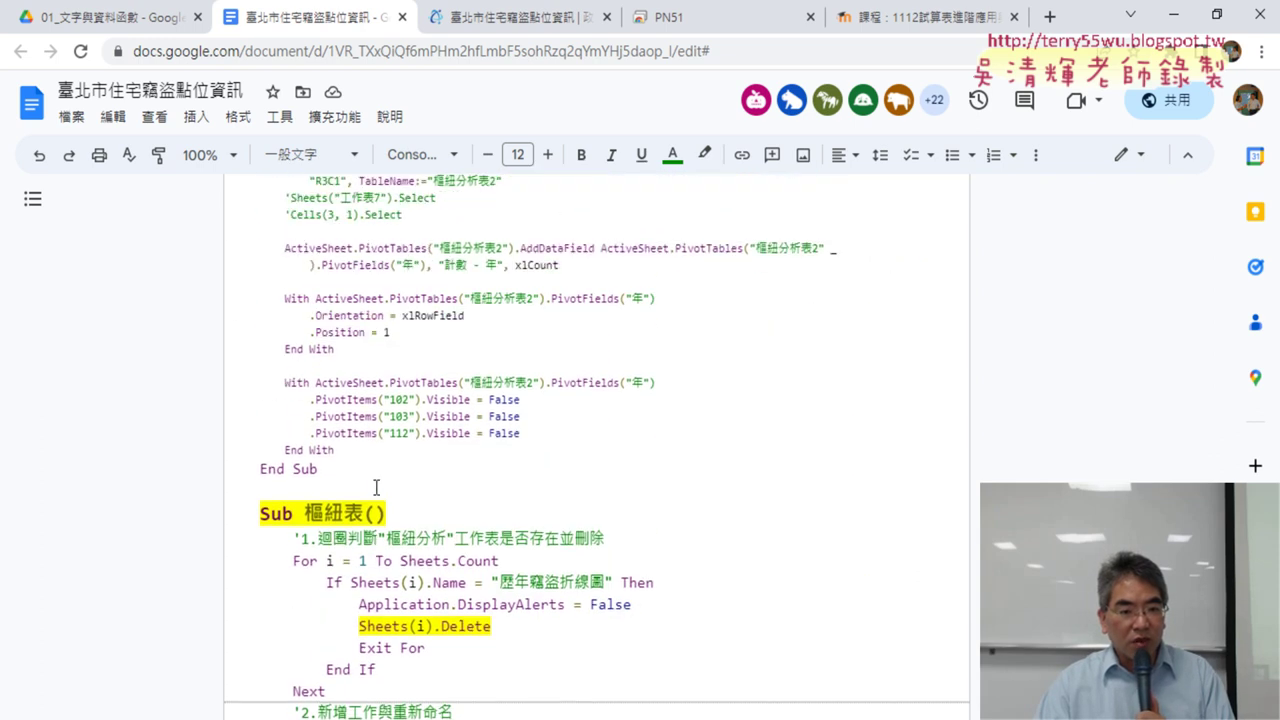
scroll(376, 487, "up", 1)
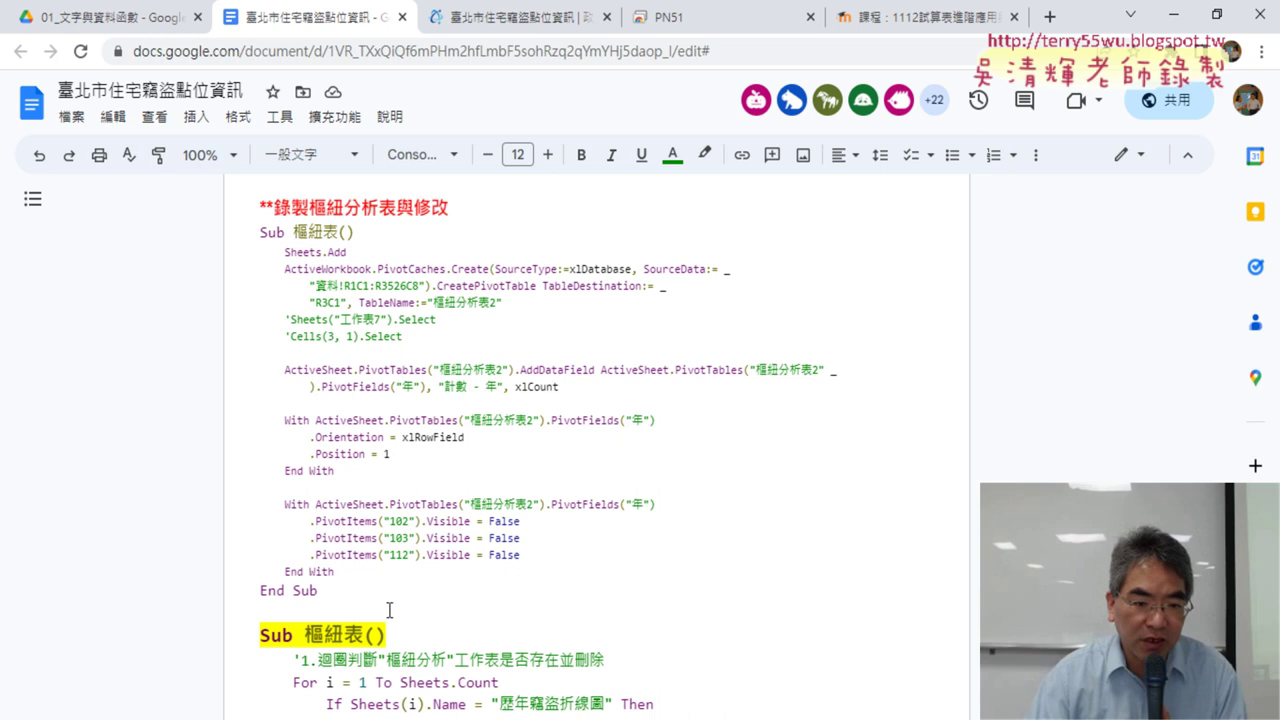
Paste the commented 樞紐表 macro just below the earlier macro's End Sub
key("super")
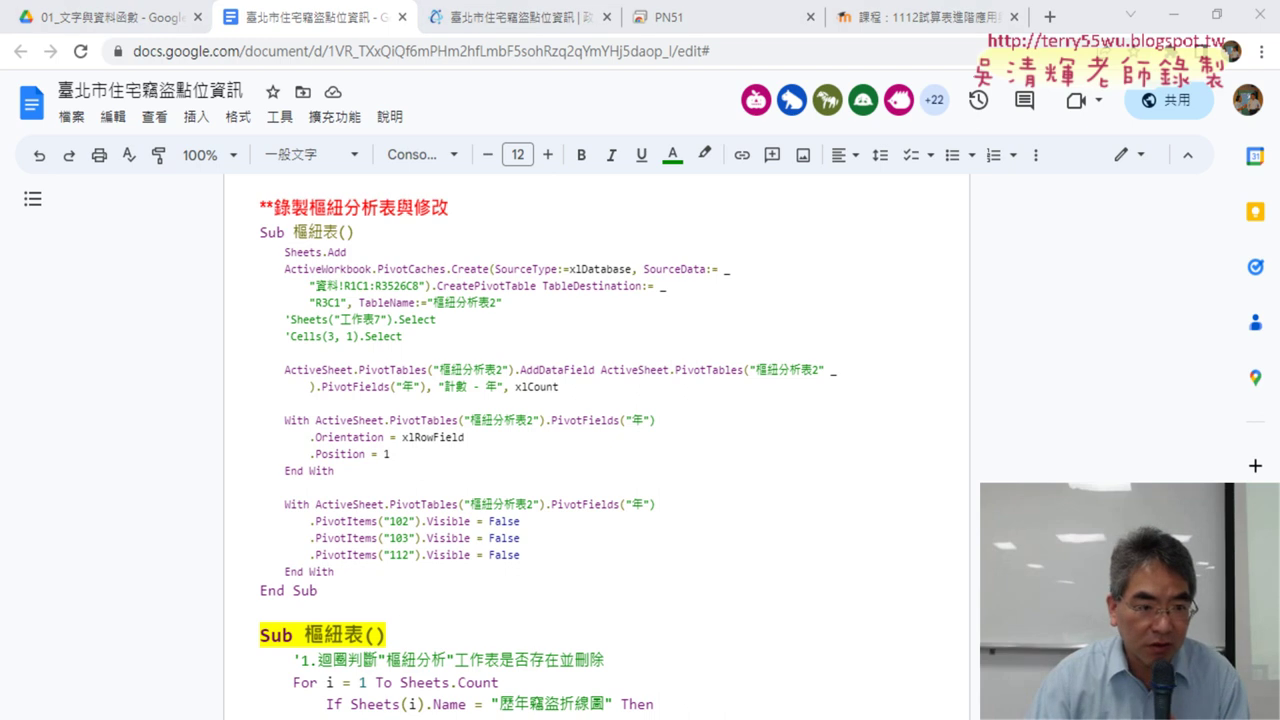
key("super")
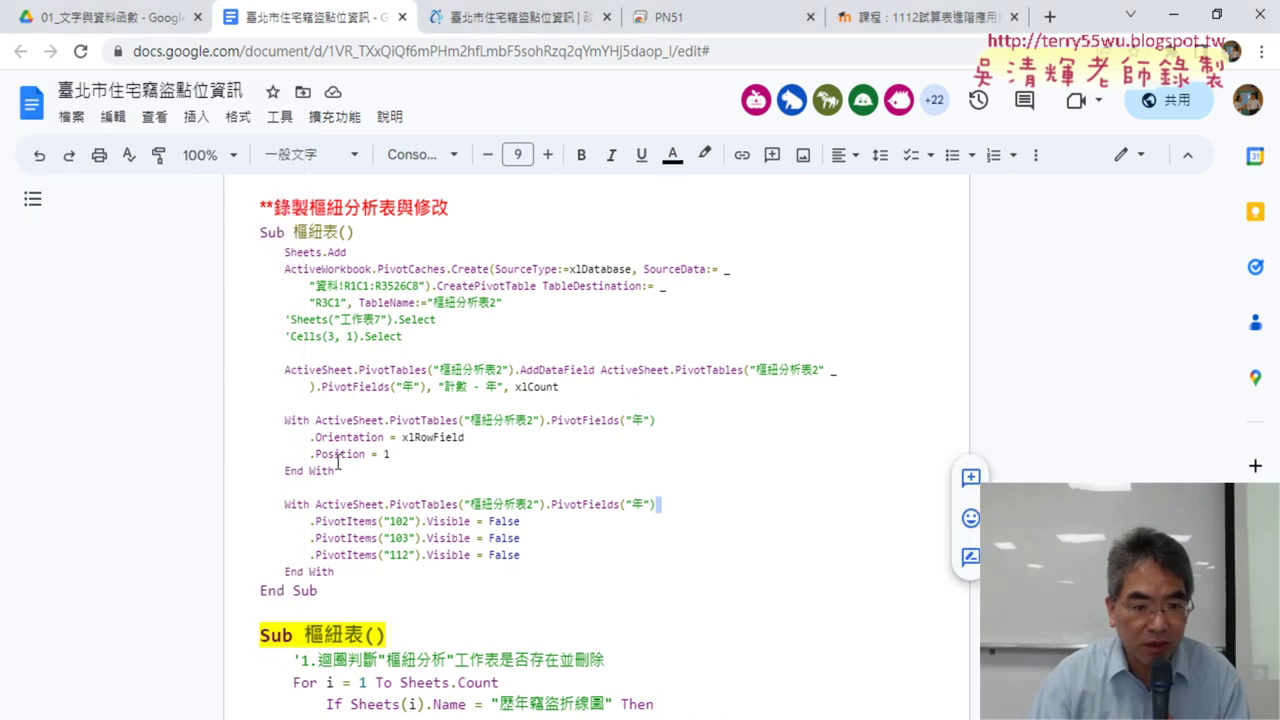
scroll(307, 521, "down", 2)
left_click(288, 417)
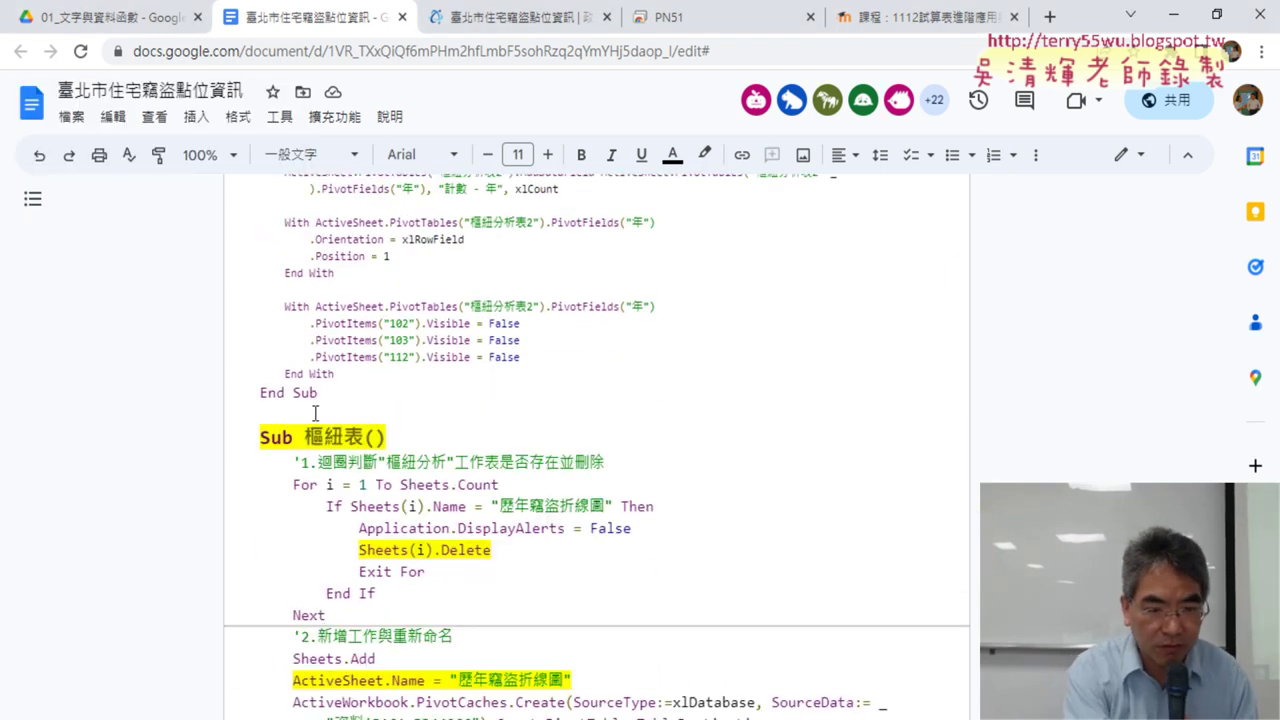
key("ctrl+z")
scroll(314, 414, "up", 2)
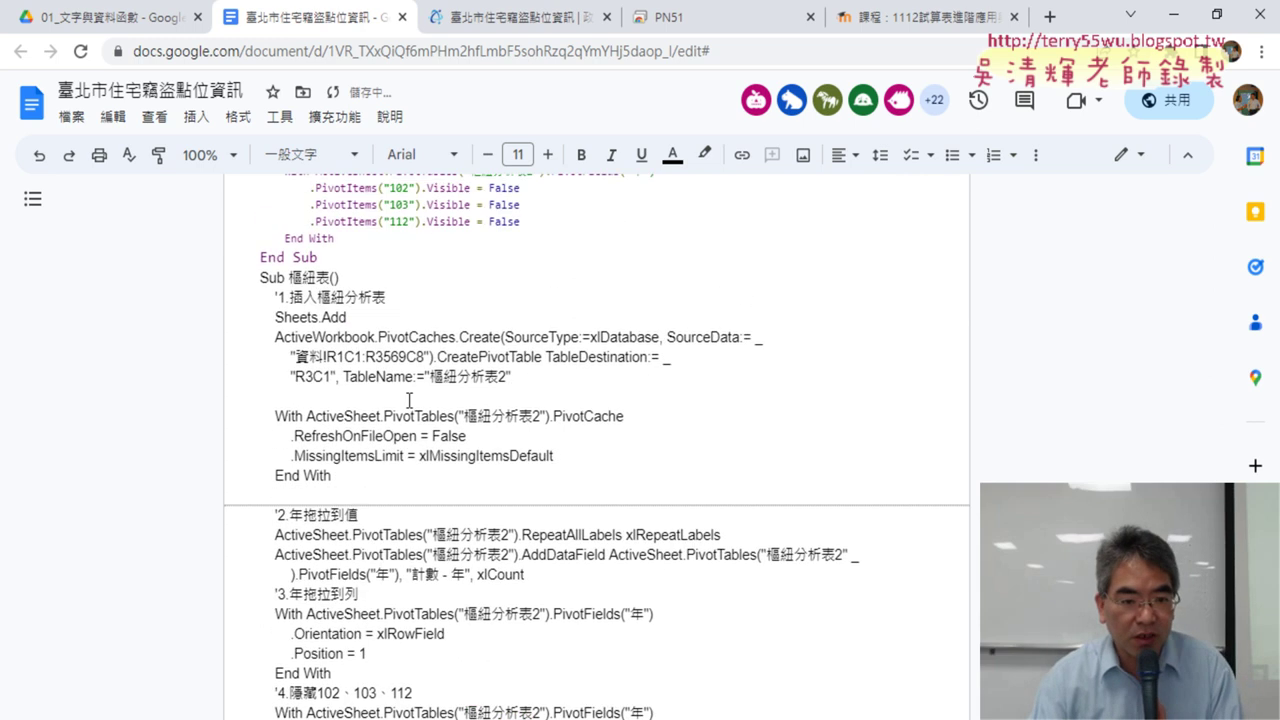
Back in the VBA editor, delete the old numbered step comment lines from the 樞紐表 macro
key("alt+Tab")
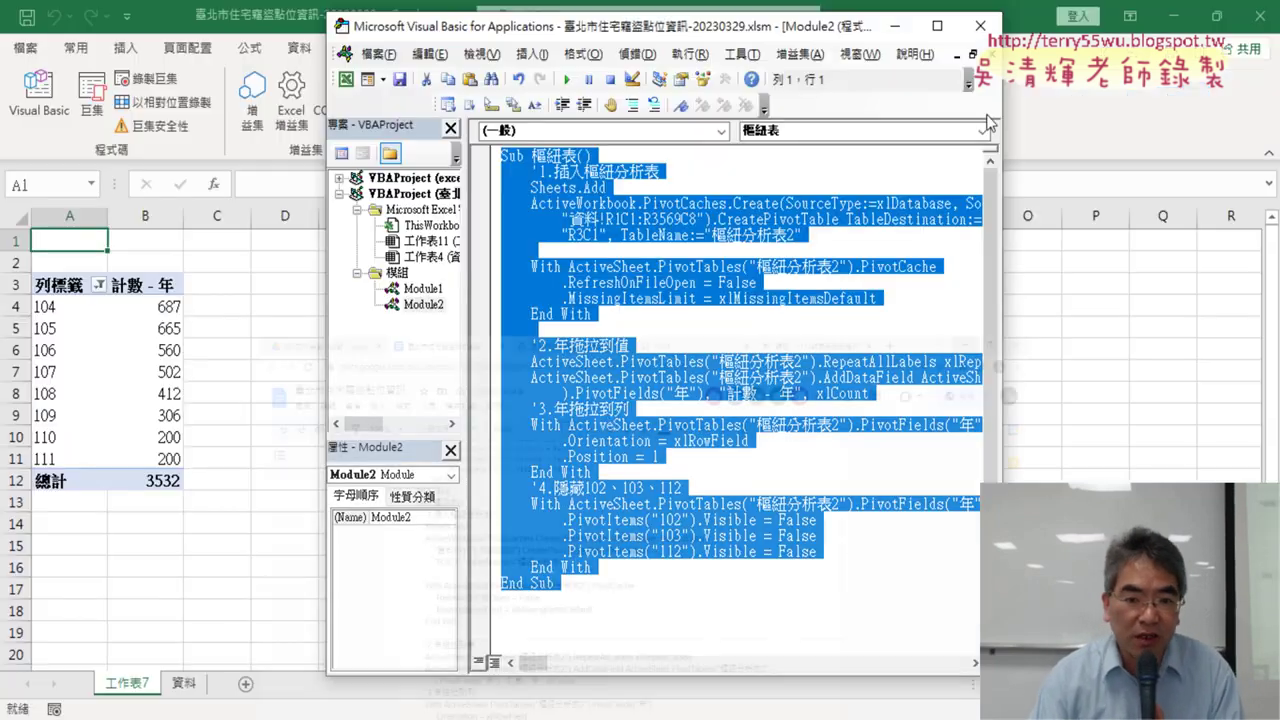
left_click(770, 407)
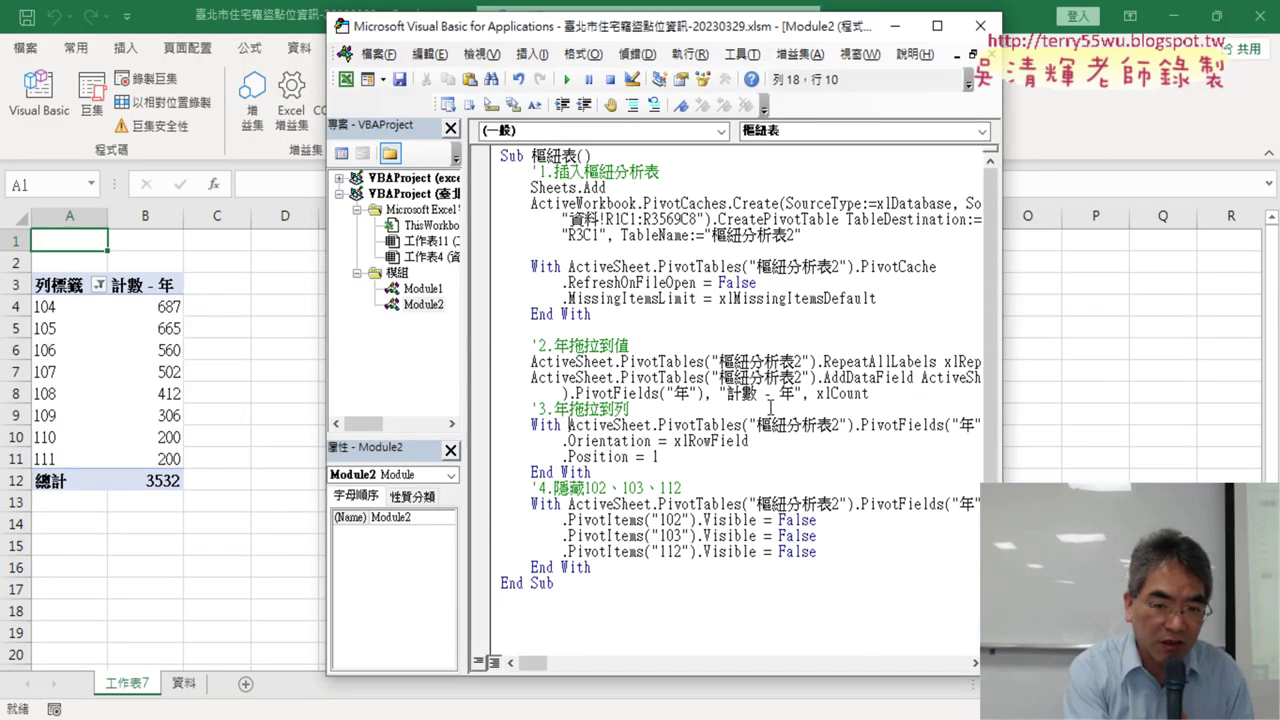
key("Down")
key("Down")
key("Down")
key("End")
key("BackSpace")
key("BackSpace")
key("BackSpace")
key("shift+Home")
key("BackSpace")
key("BackSpace")
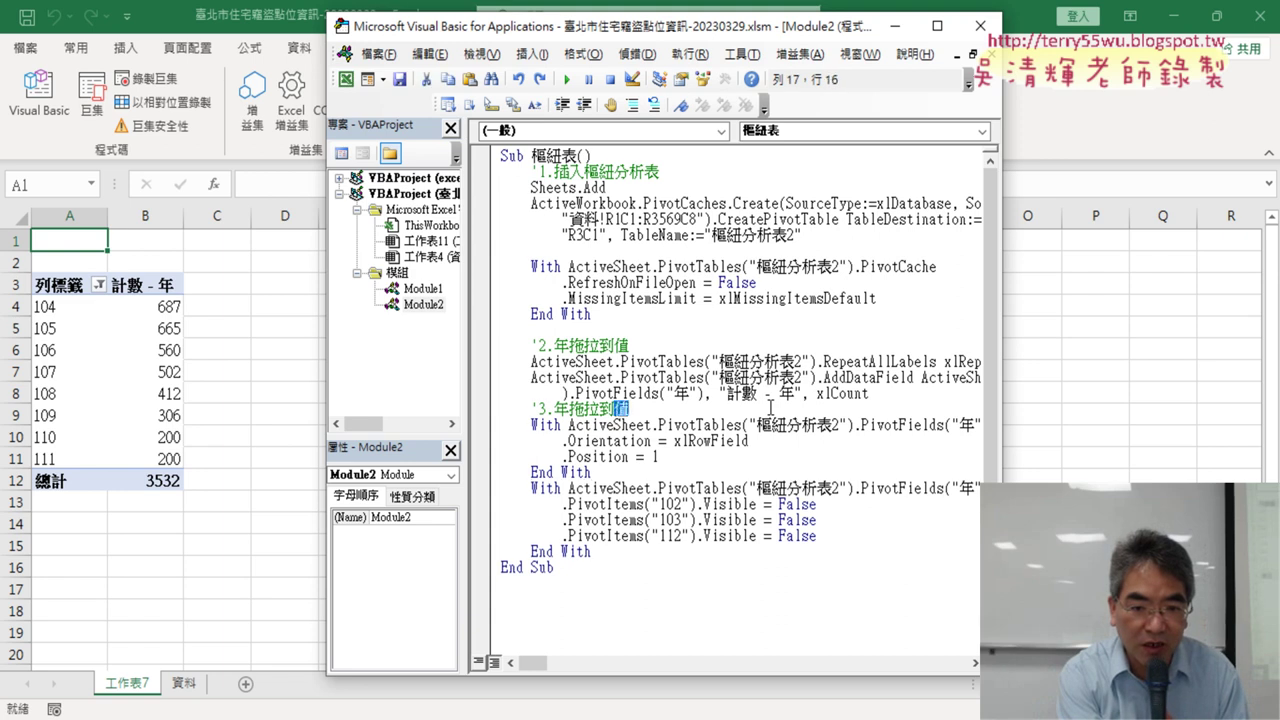
key("Up")
key("Up")
key("Up")
key("shift+Home")
key("BackSpace")
key("BackSpace")
key("Up")
key("shift+Home")
key("BackSpace")
key("BackSpace")
key("BackSpace")
key("Up")
key("Up")
key("Up")
key("End")
key("shift+Home")
key("Delete")
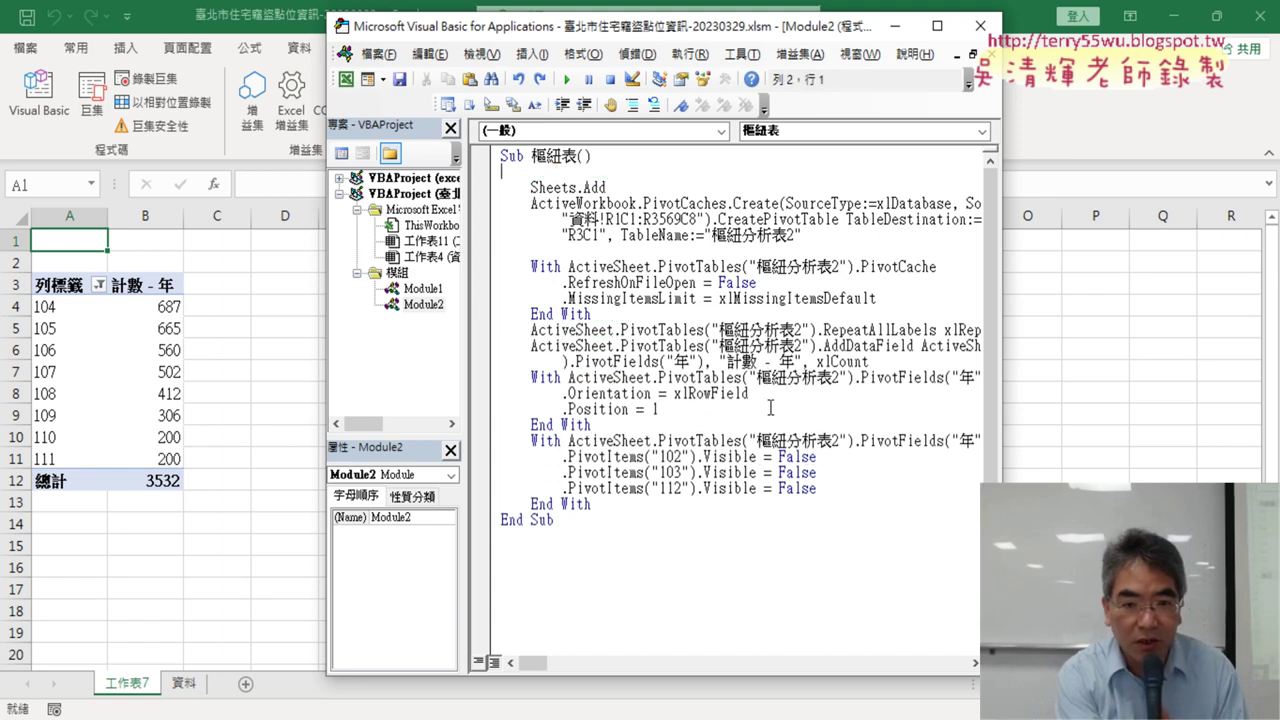
key("Delete")
key("Down")
key("Down")
key("Down")
key("Delete")
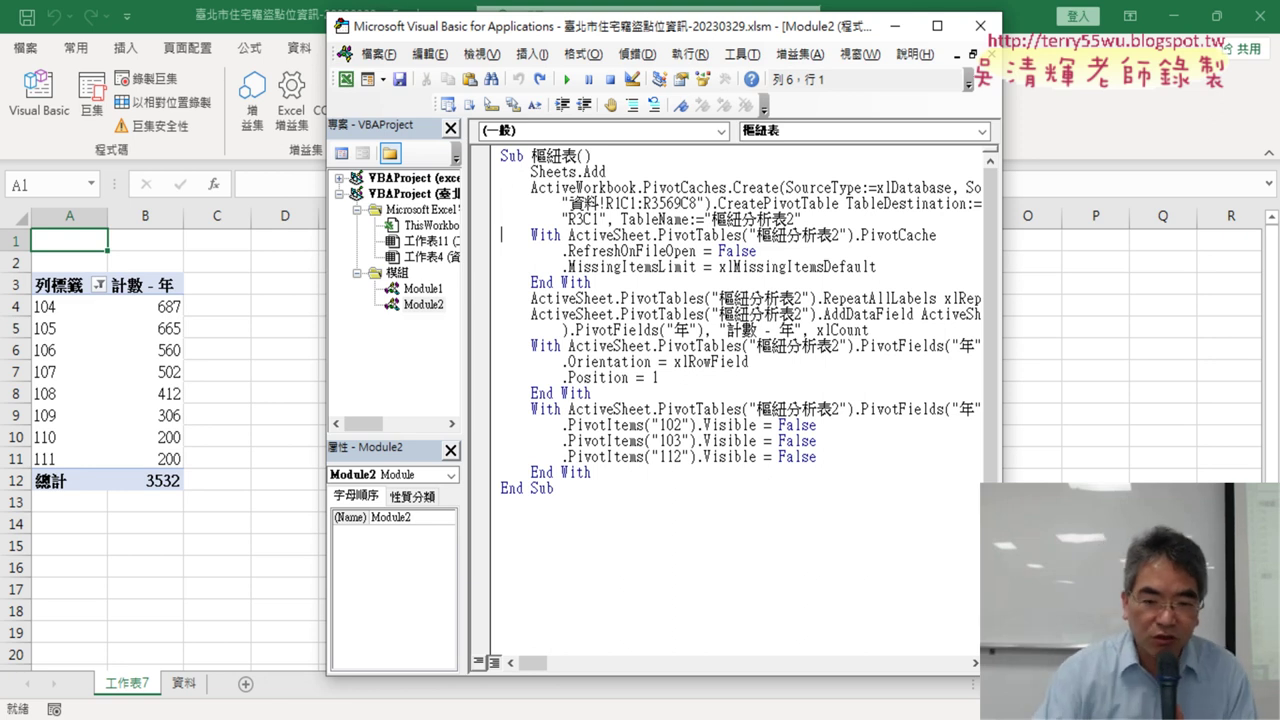
Replace Module2's code with the commented version, adding blank lines after Sheets.Add and the last End With
key("ctrl+a")
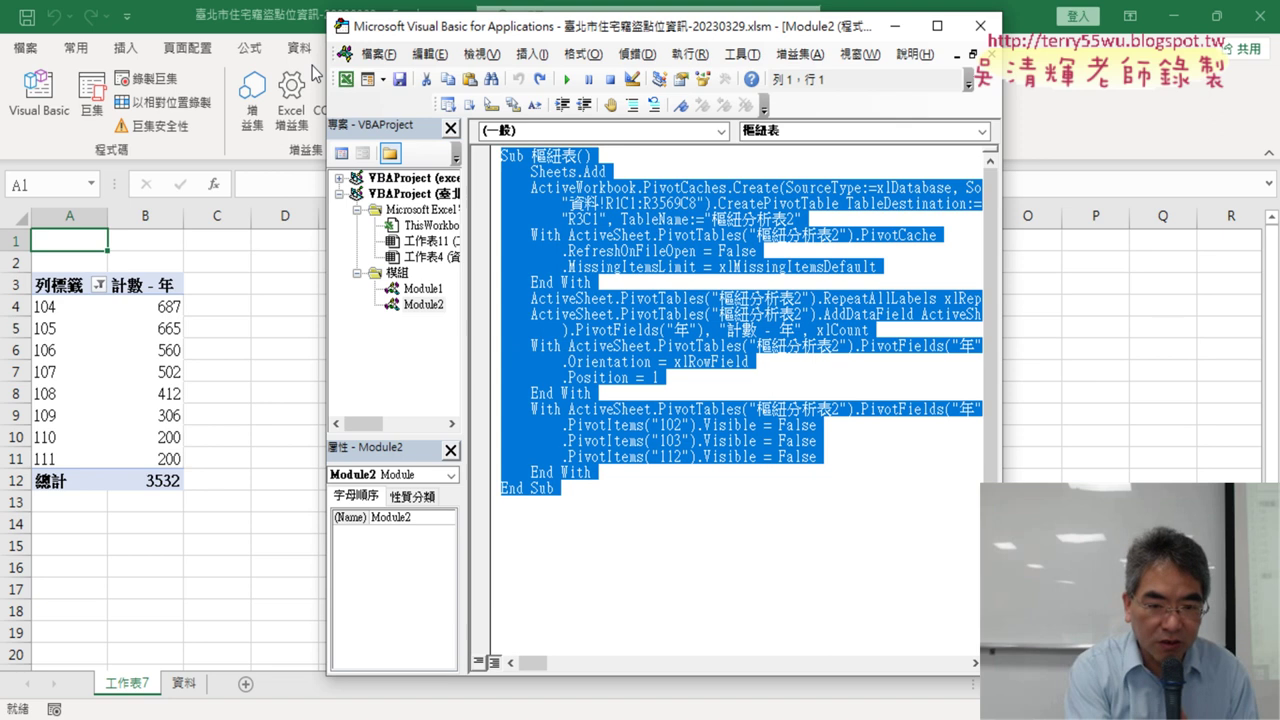
key("ctrl+v")
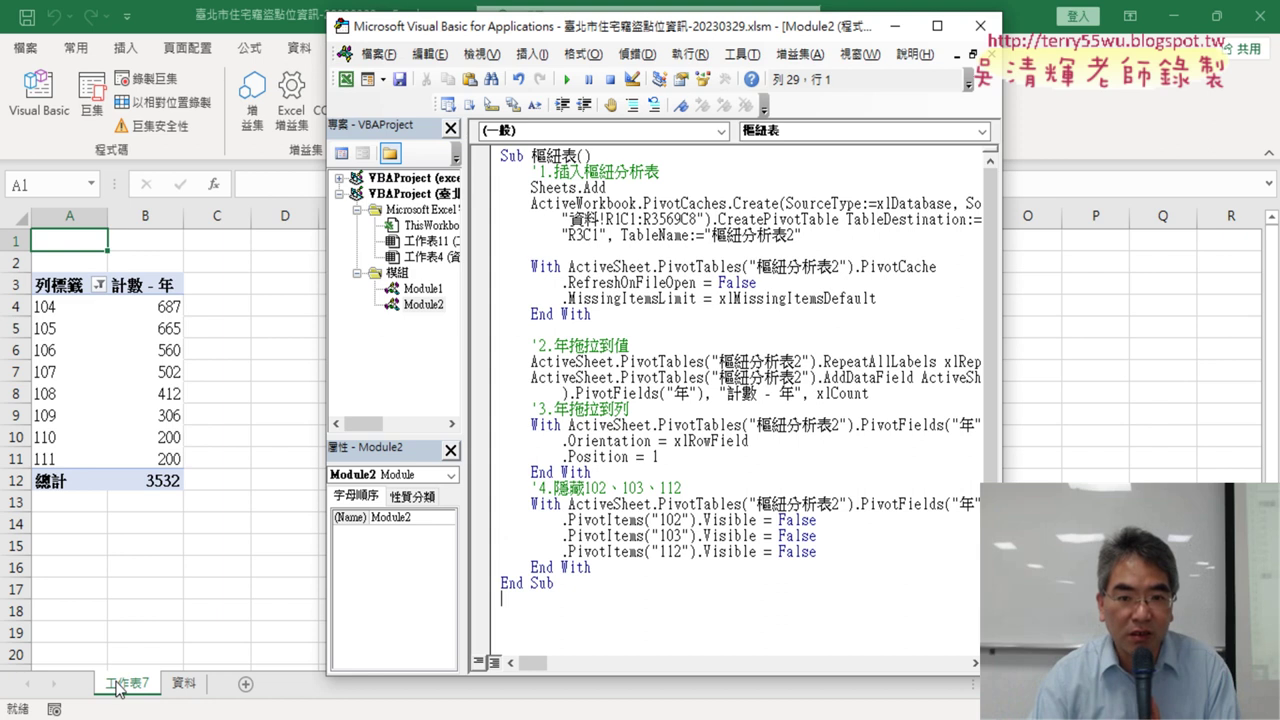
left_click(628, 188)
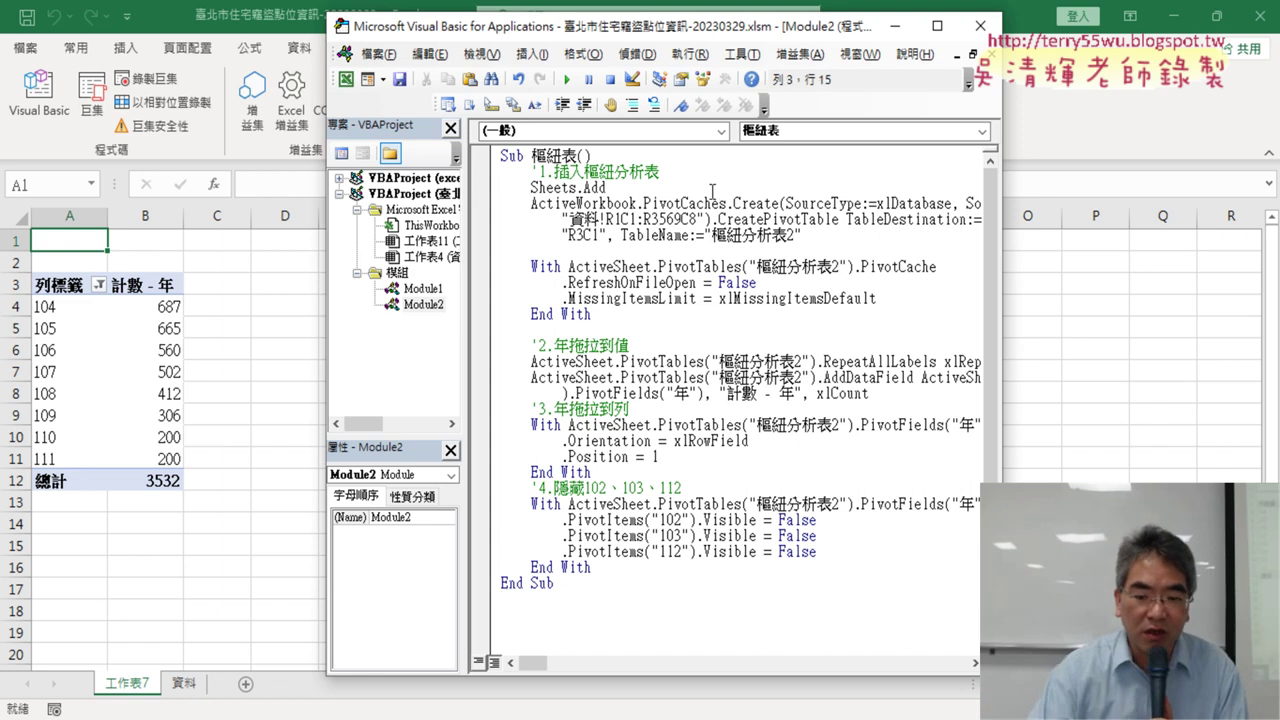
left_click(652, 577)
left_click(649, 569)
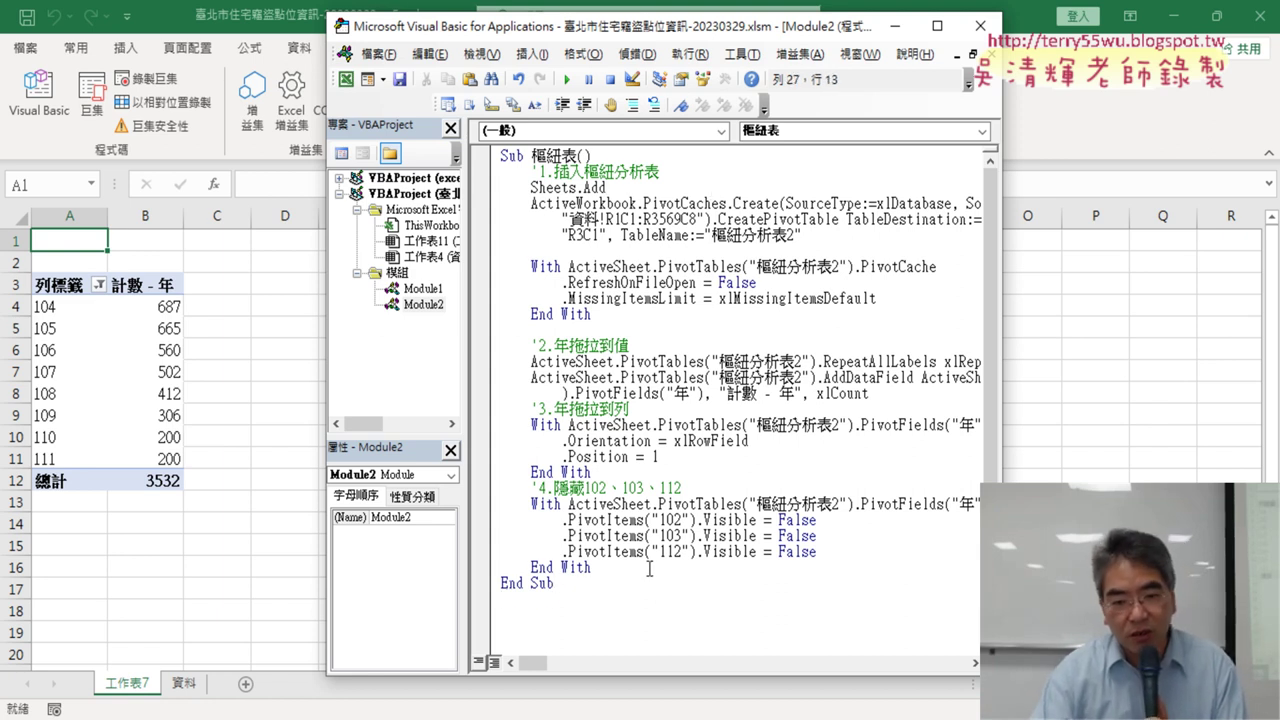
key("Return")
left_click(629, 188)
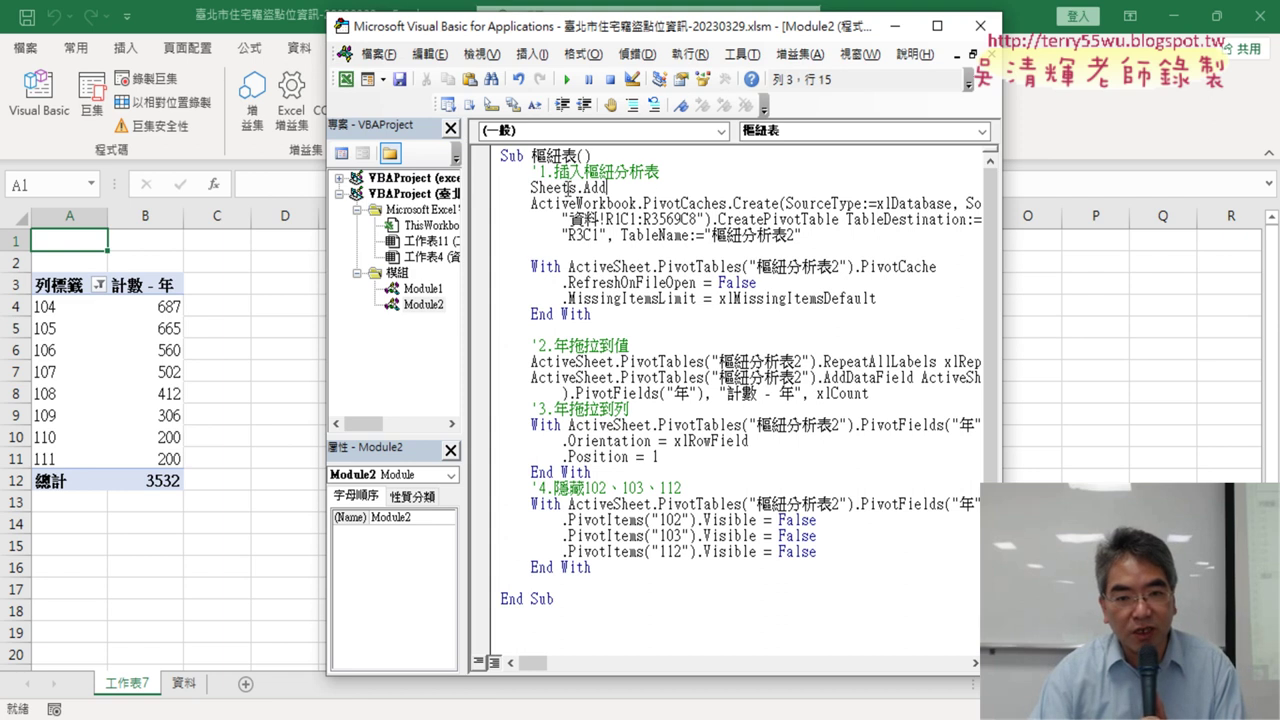
key("Return")
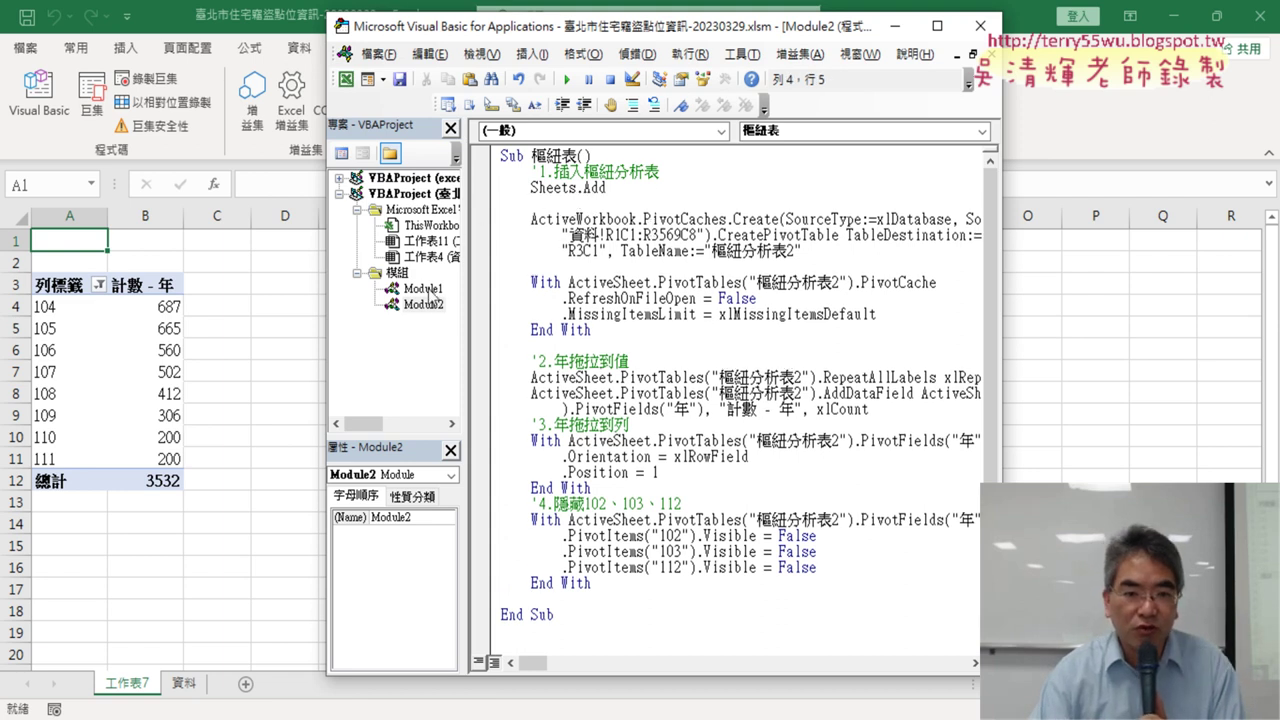
double_click(424, 289)
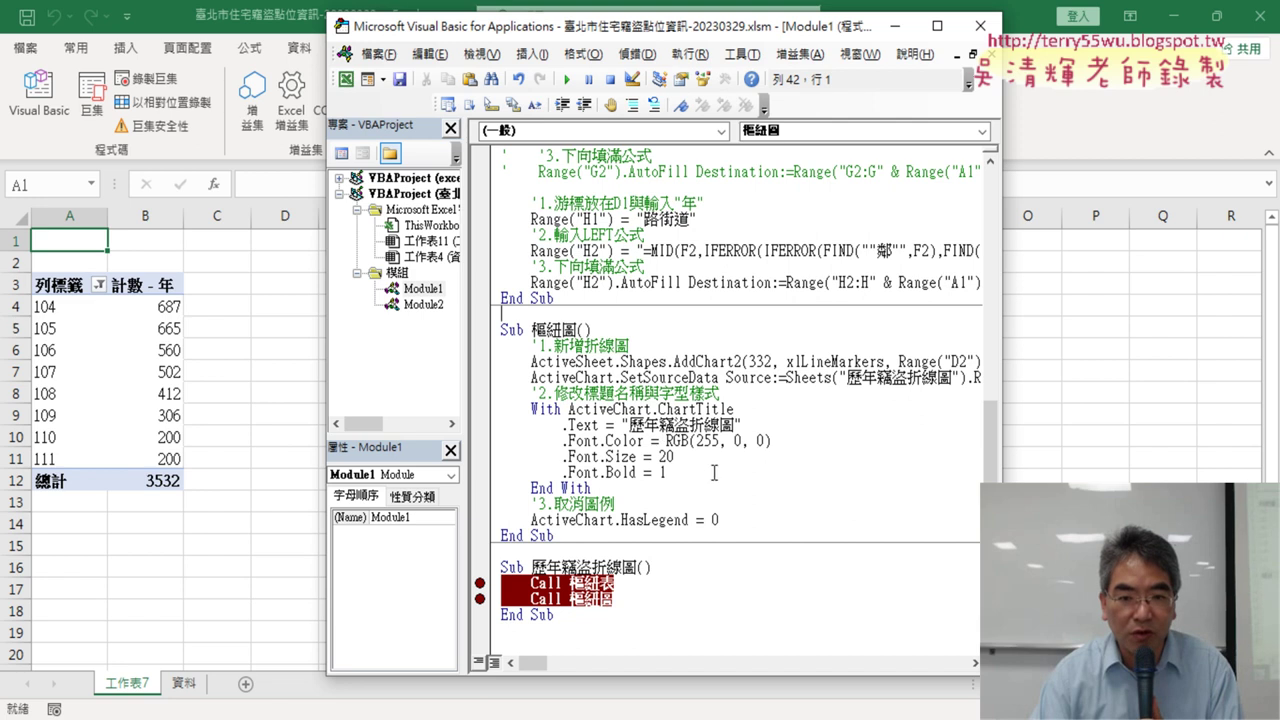
Copy Module1's ActiveSheet.Name line and paste it under Sheets.Add in Module2's 樞紐表 macro
scroll(714, 472, "up", 5)
scroll(714, 472, "up", 3)
scroll(714, 472, "up", 2)
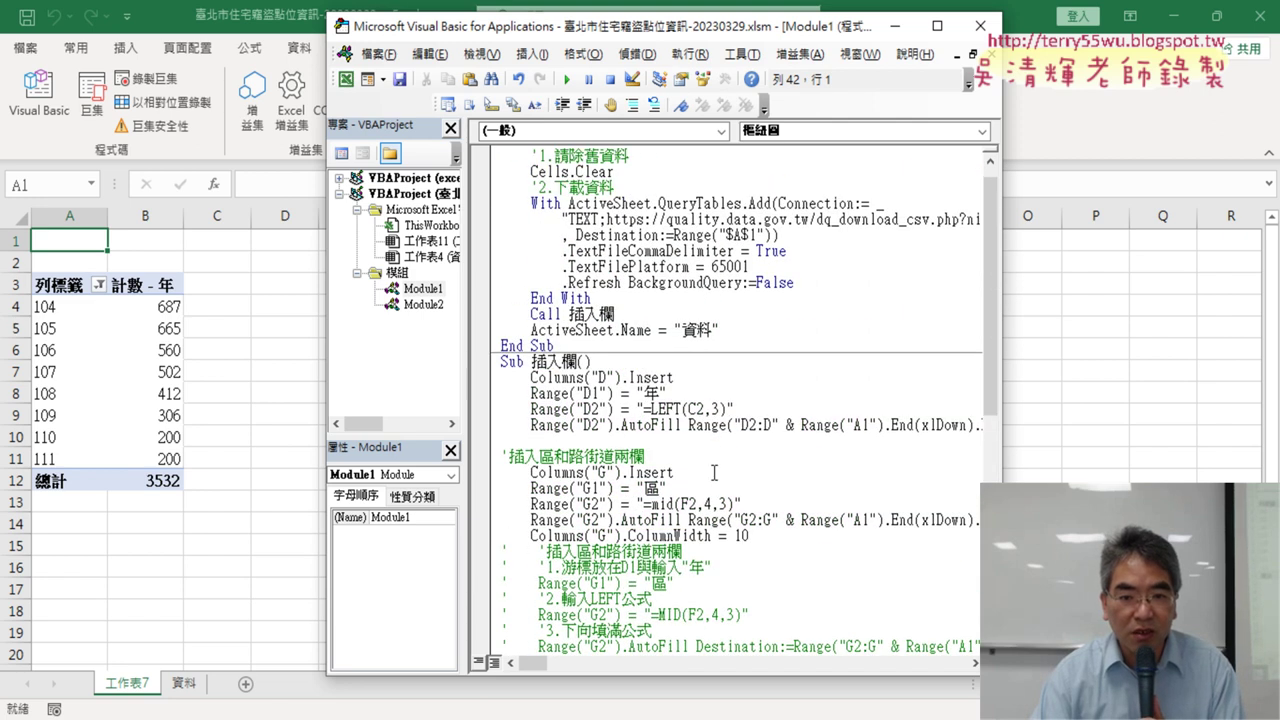
scroll(714, 472, "up", 1)
left_click_drag(531, 155, 640, 154)
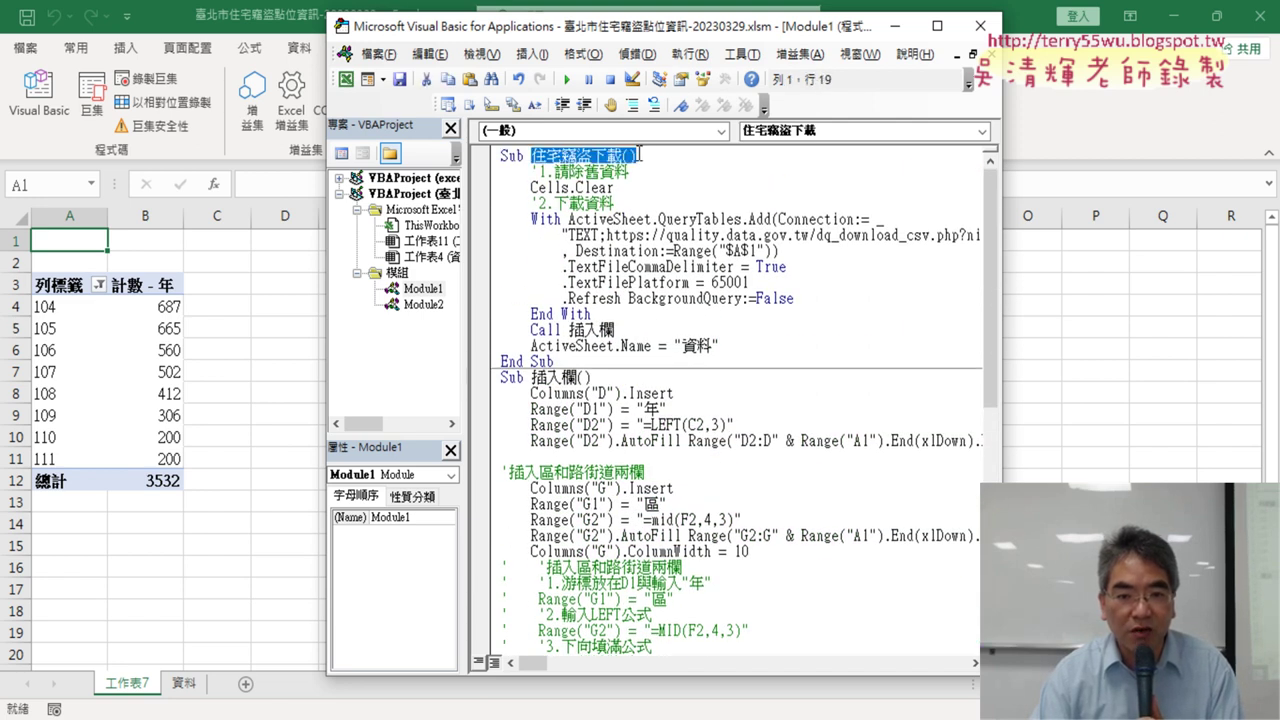
left_click_drag(727, 347, 500, 346)
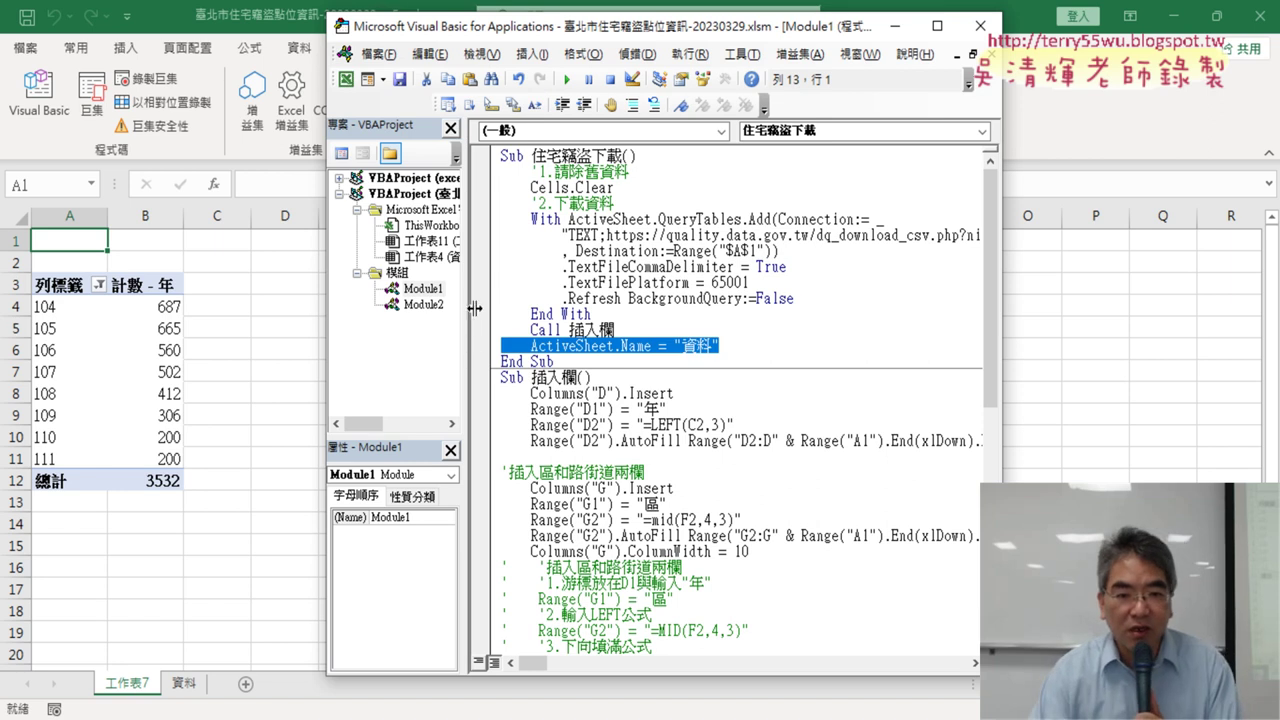
double_click(421, 305)
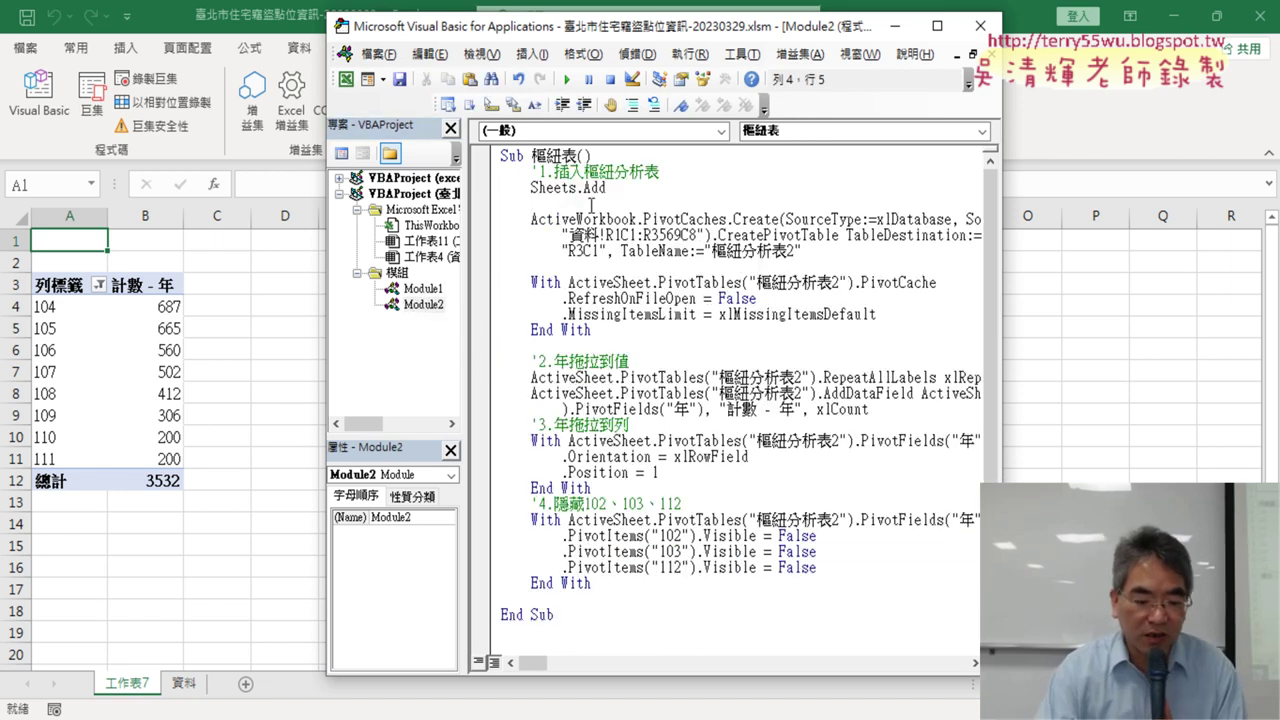
type("ActiveSheet.Name = \"資料\"")
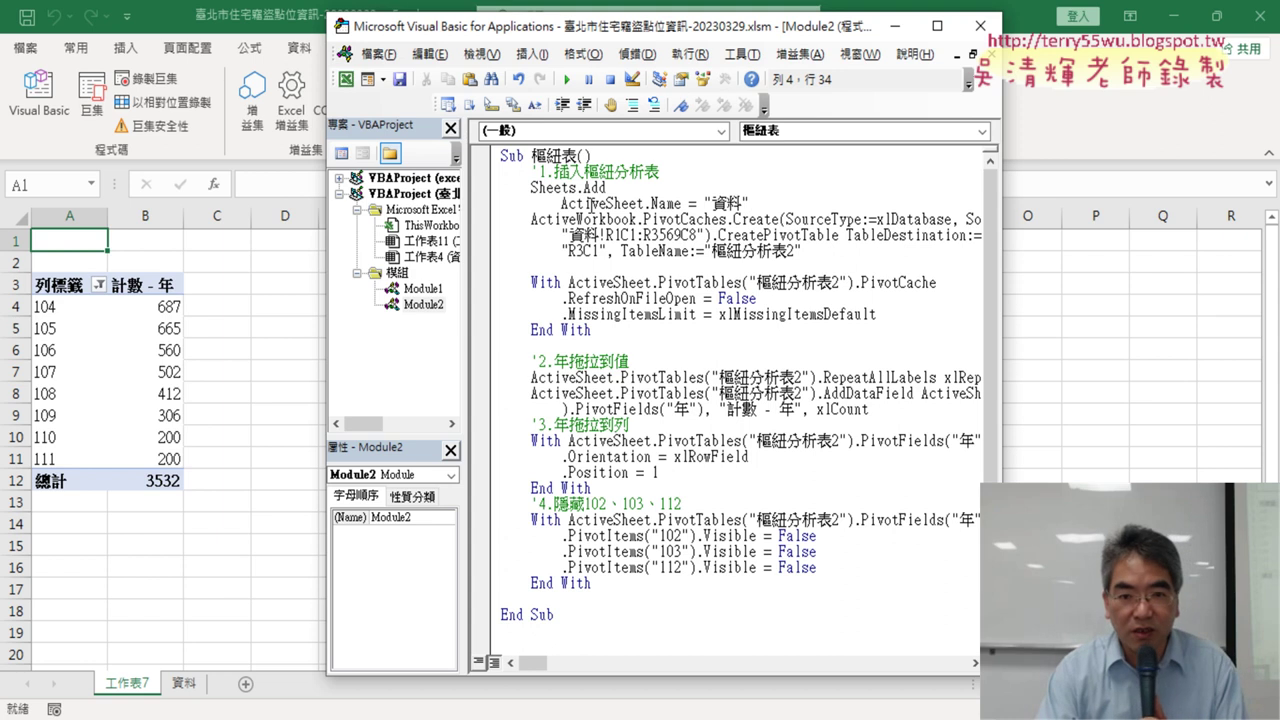
key("shift+Tab")
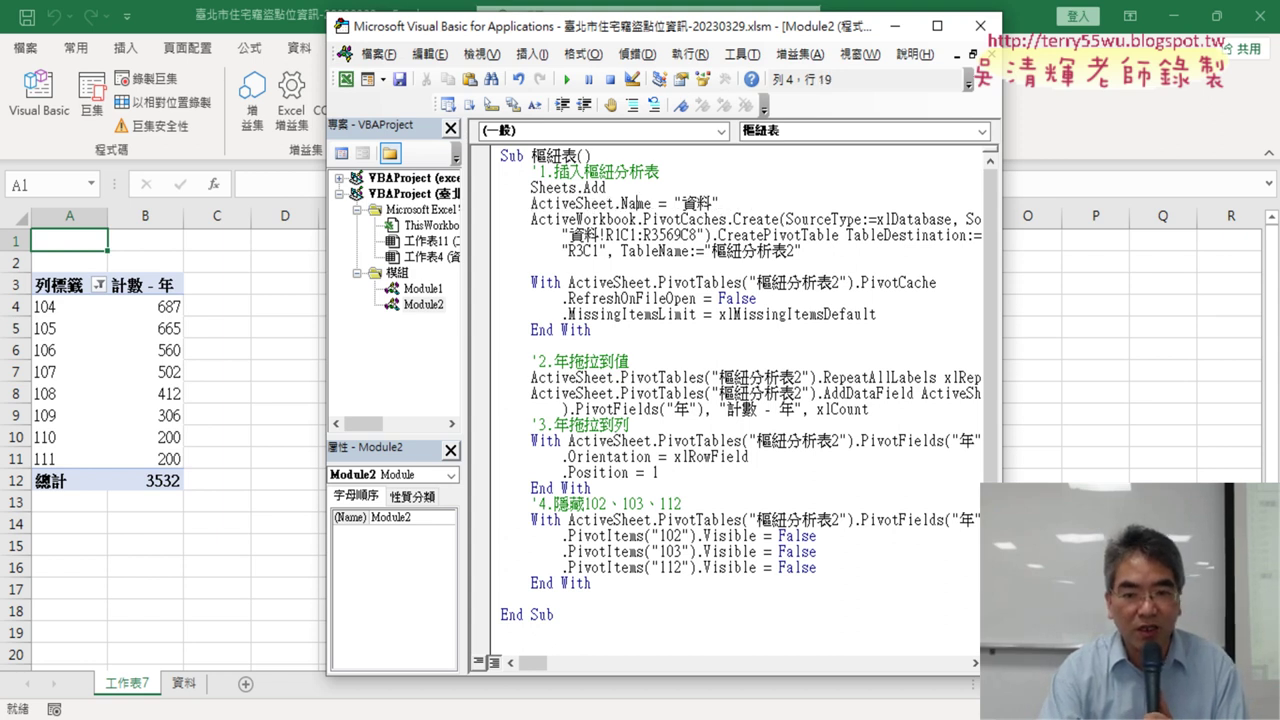
Change the sheet name from 資料 to 歷年竊盜折線圖 and delete the 工作表7 sheet
left_click(681, 203)
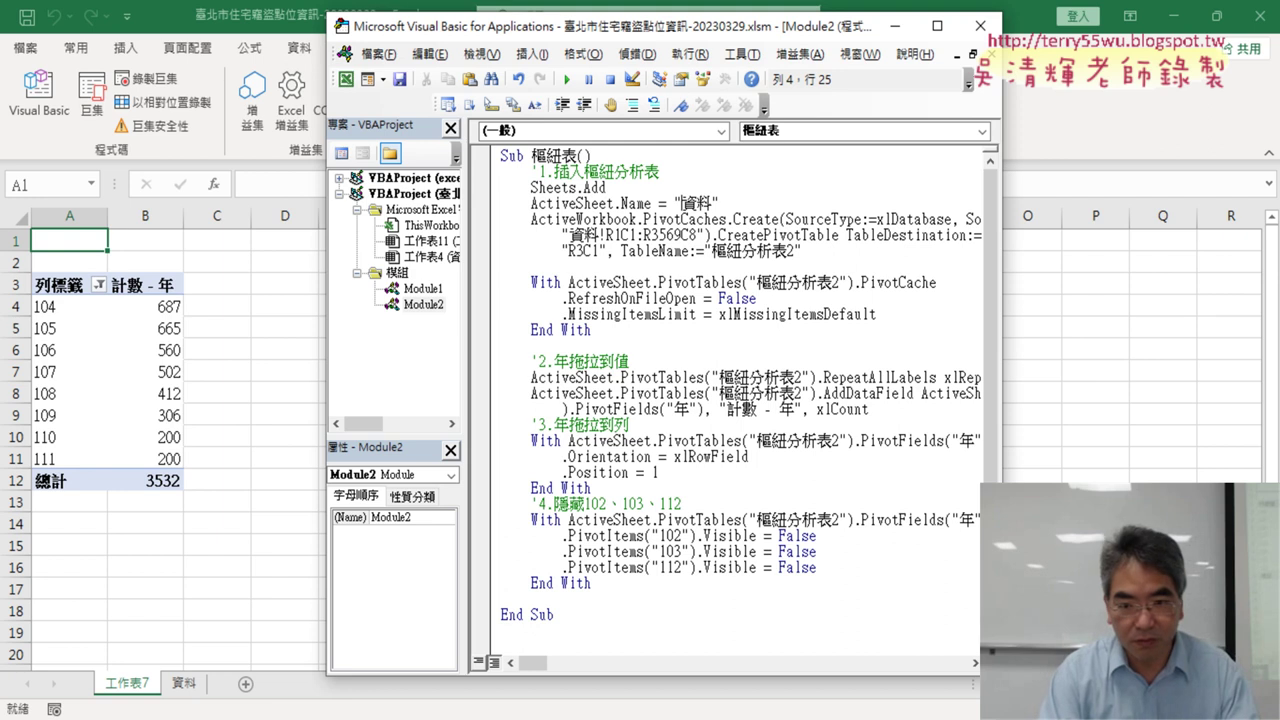
left_click_drag(681, 203, 712, 203)
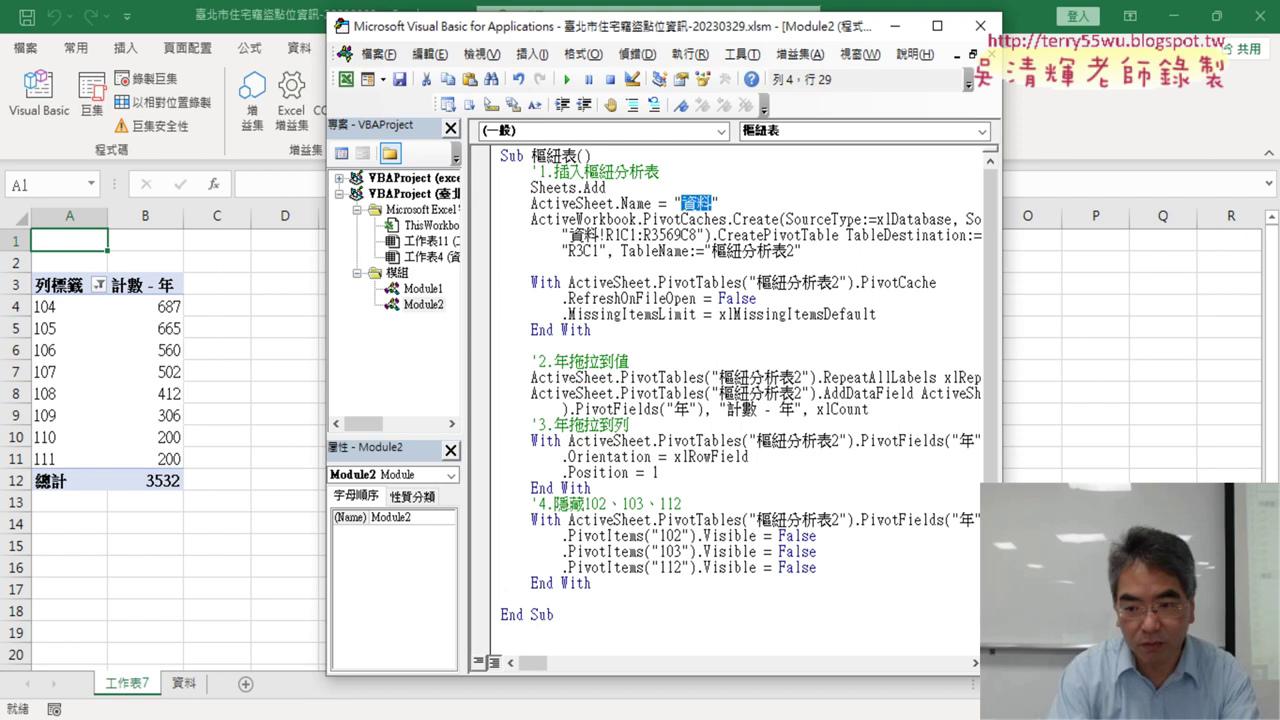
type("立")
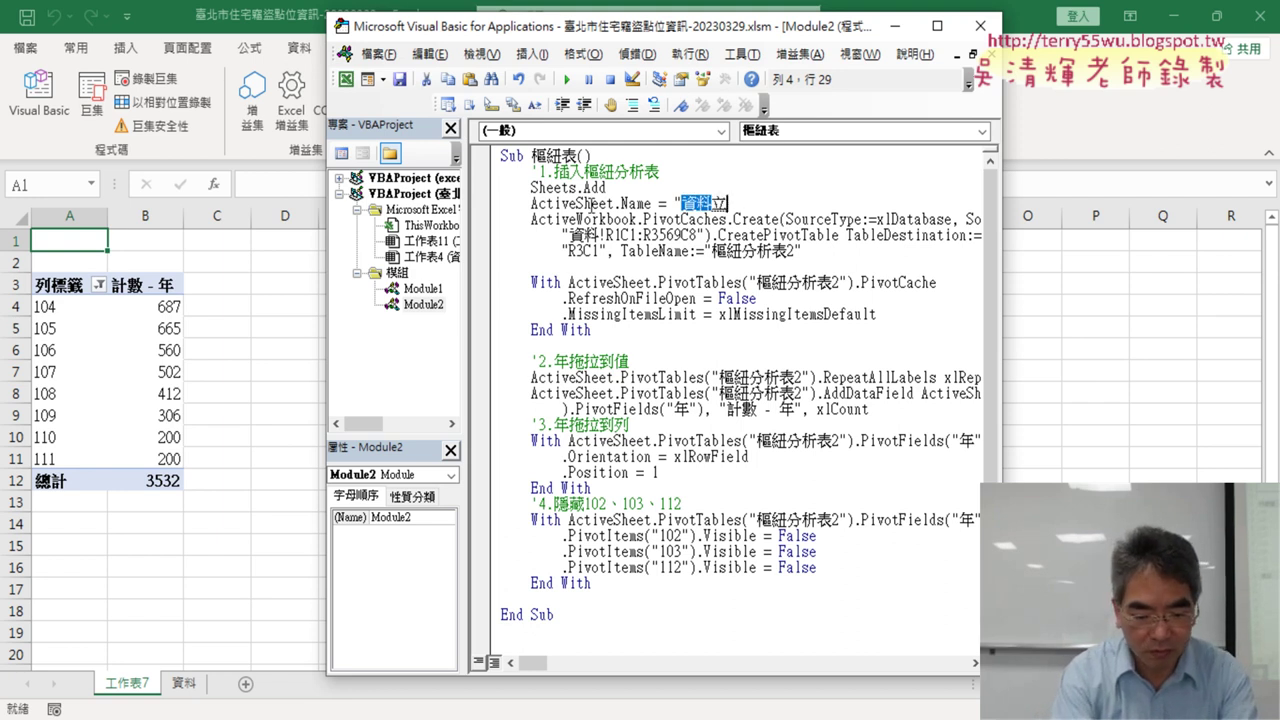
type("歷年竊盜出ㄜ")
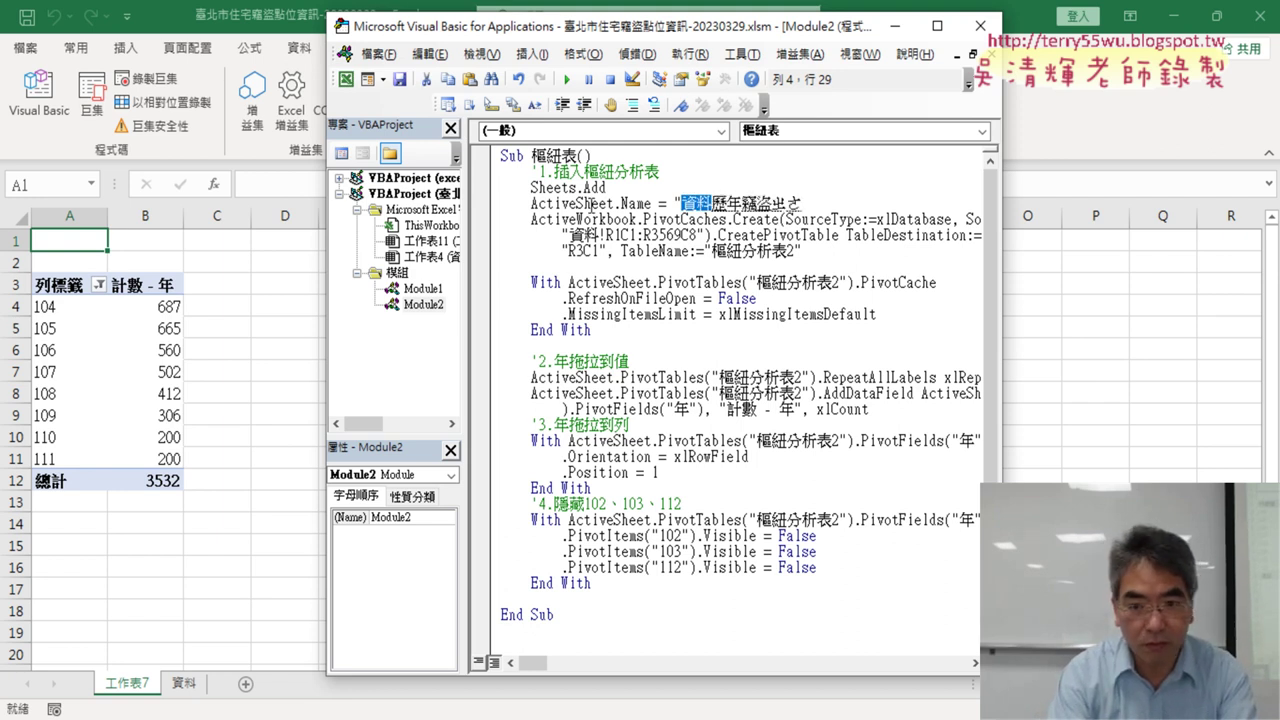
type("折線")
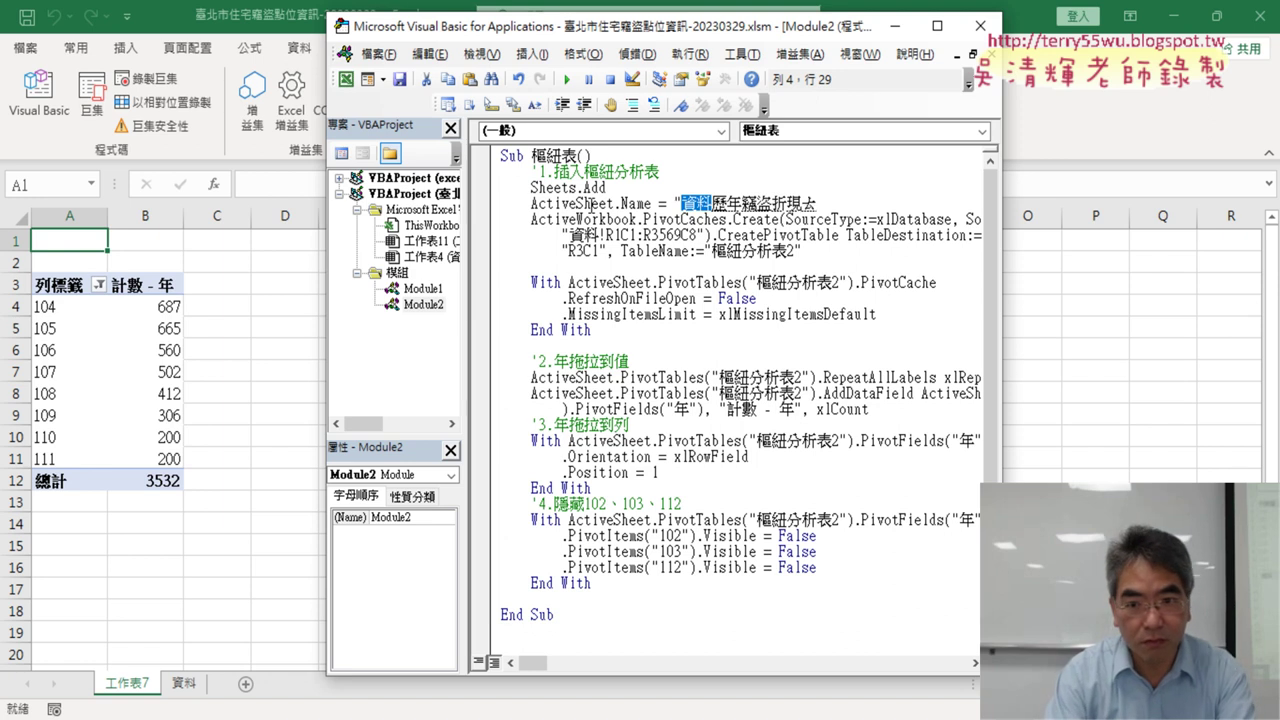
type("圖")
key("Return")
key("Down")
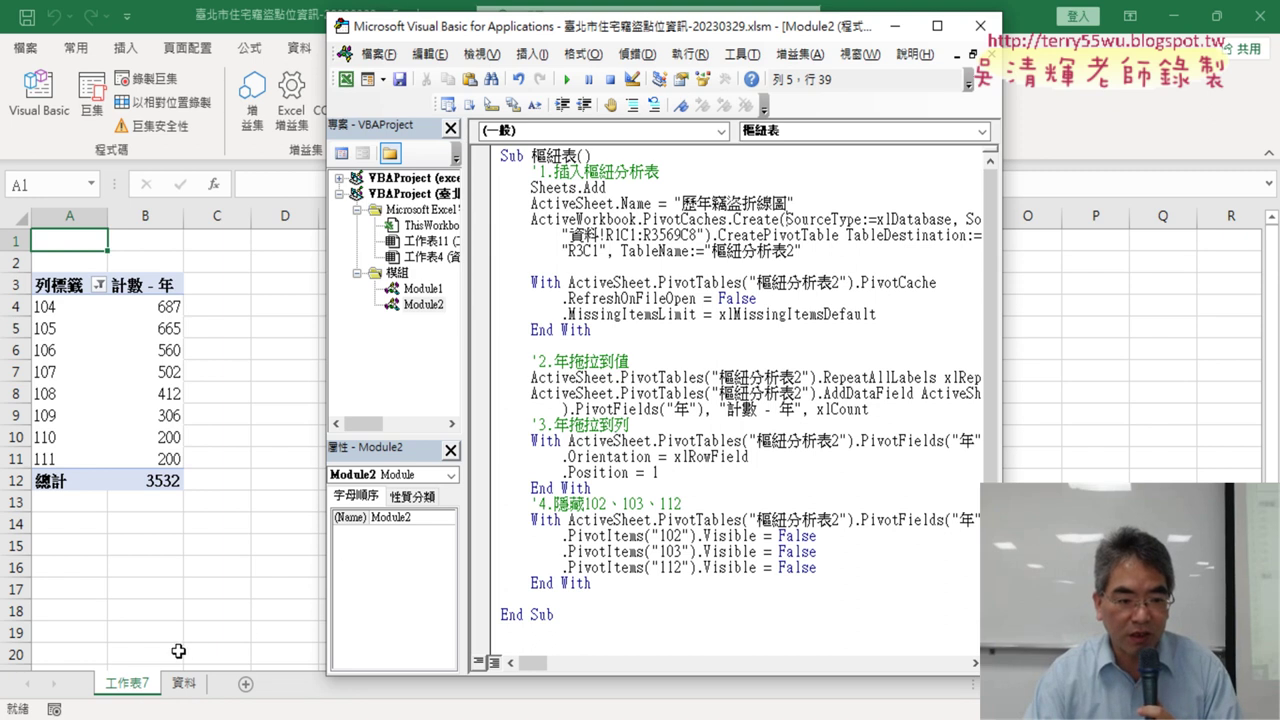
right_click(127, 683)
left_click(200, 434)
Confirm deleting 工作表7, then run 樞紐表 to build the 歷年竊盜折線圖 pivot table
left_click(597, 423)
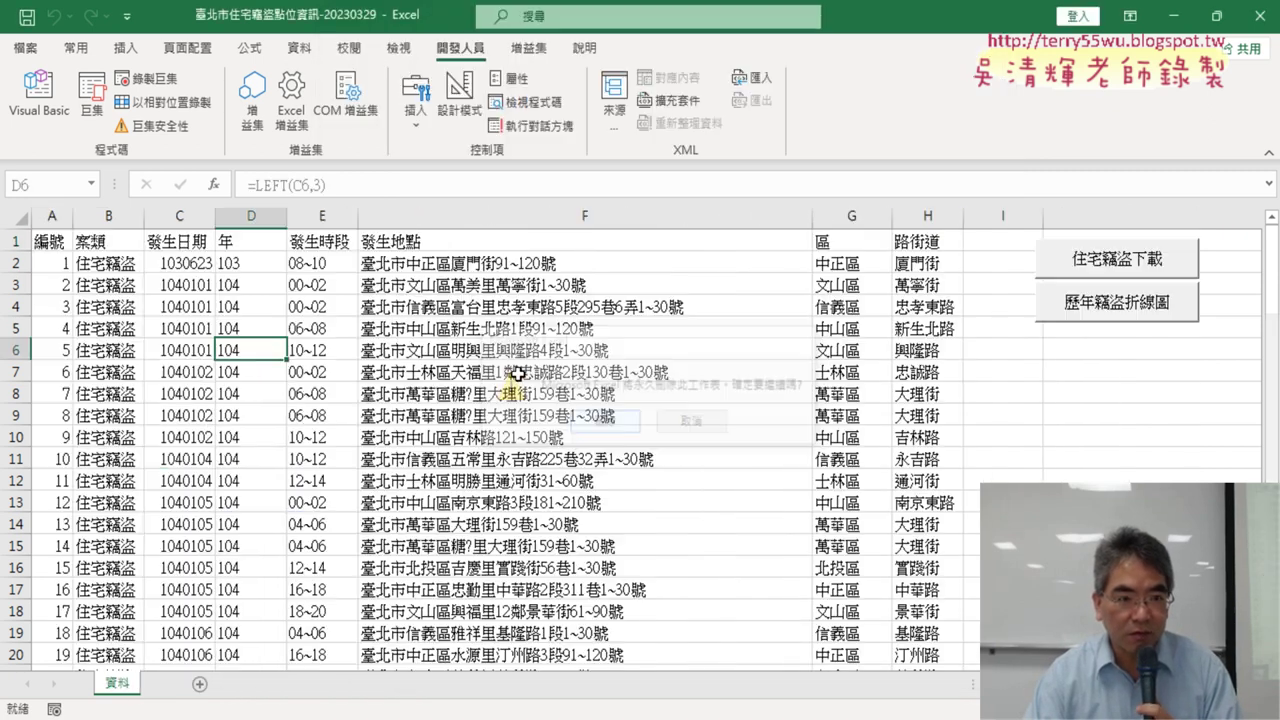
left_click(39, 95)
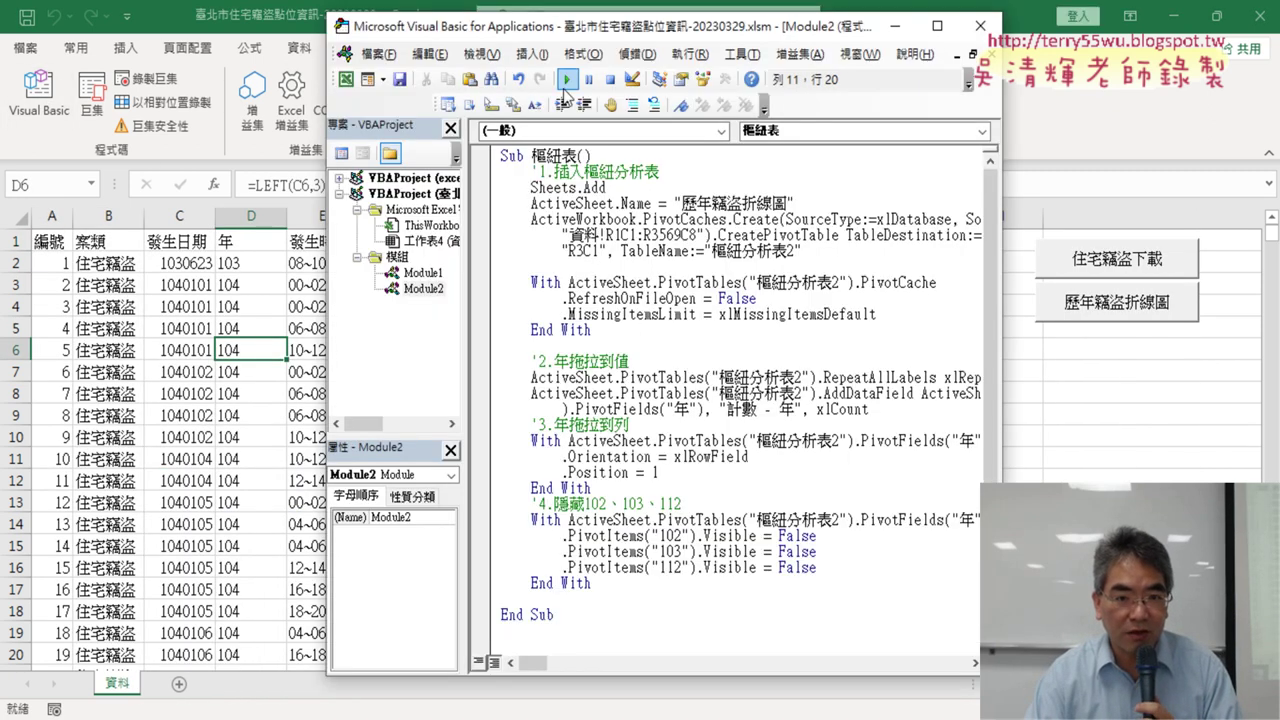
left_click(566, 80)
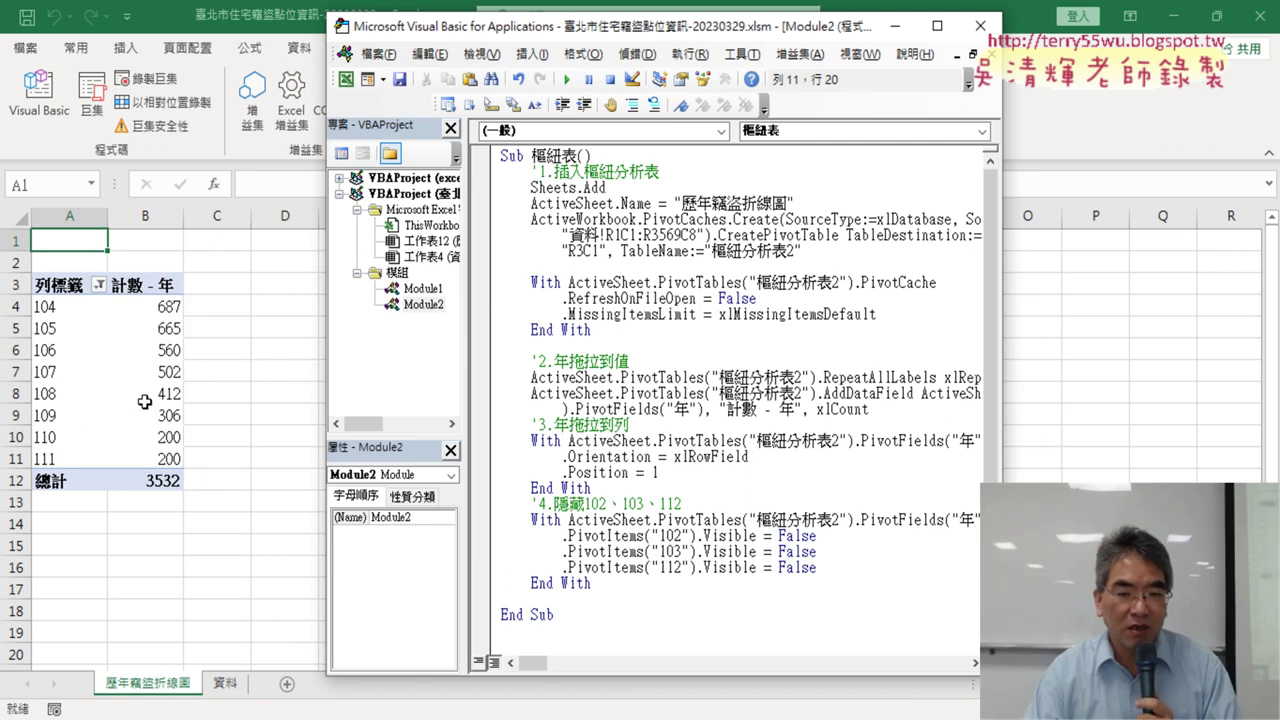
mouse_move(101, 352)
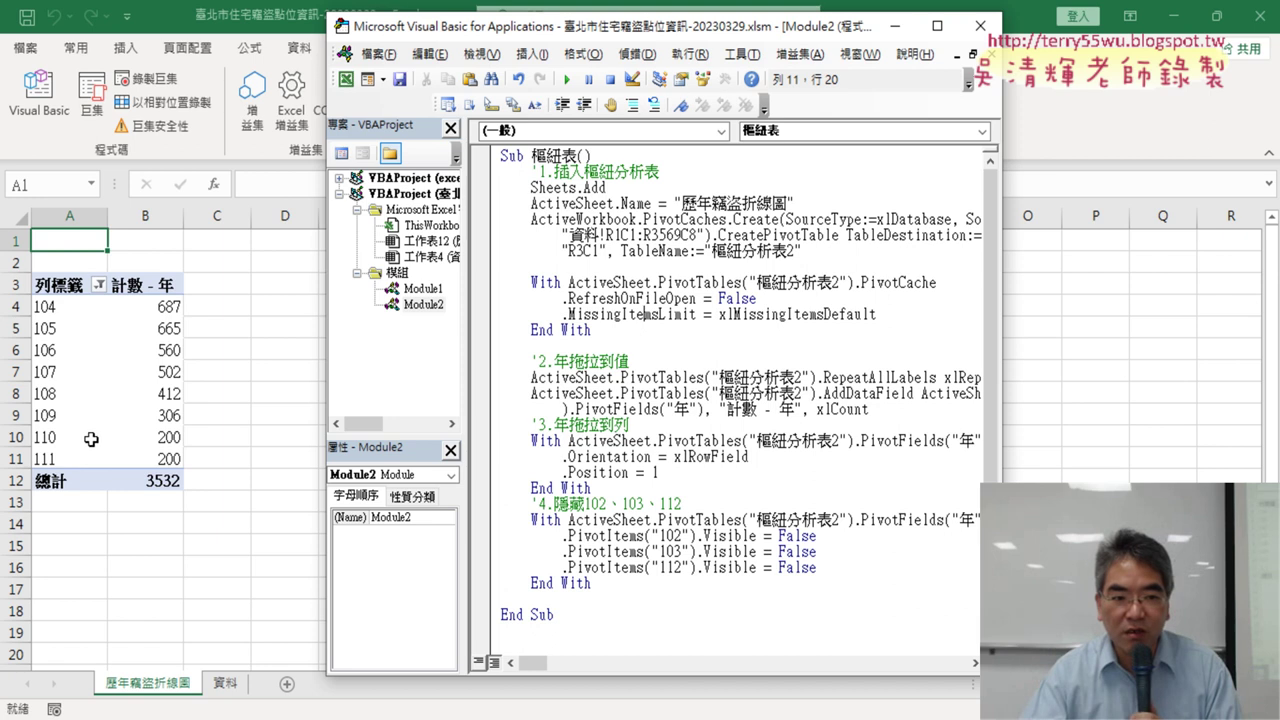
left_click(101, 353)
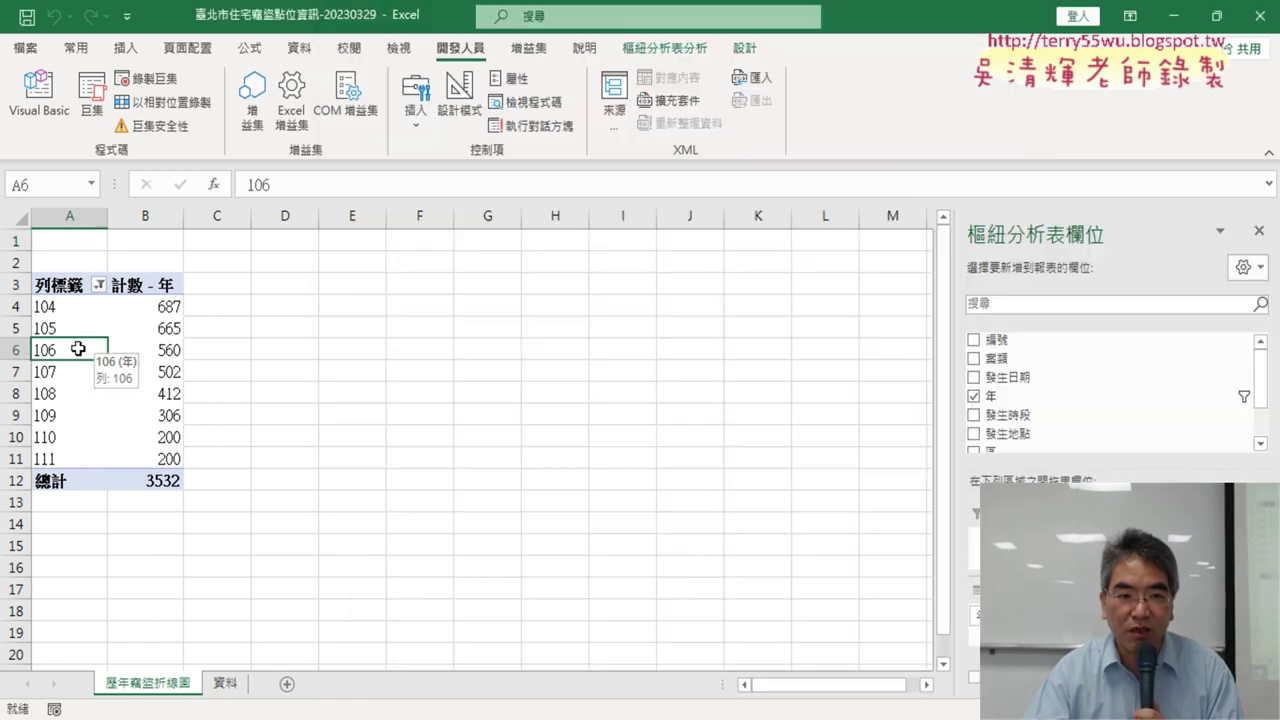
left_click(704, 48)
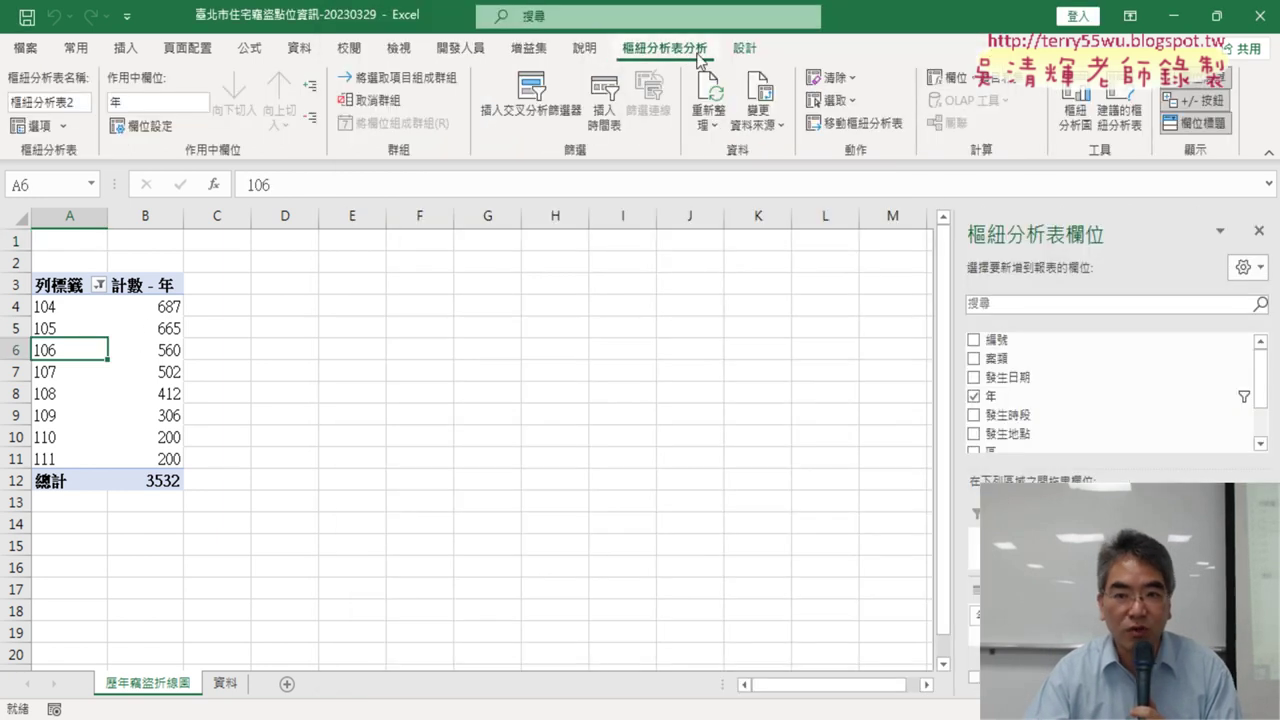
Insert a pivot chart of type line with markers from the pivot table
left_click(1085, 109)
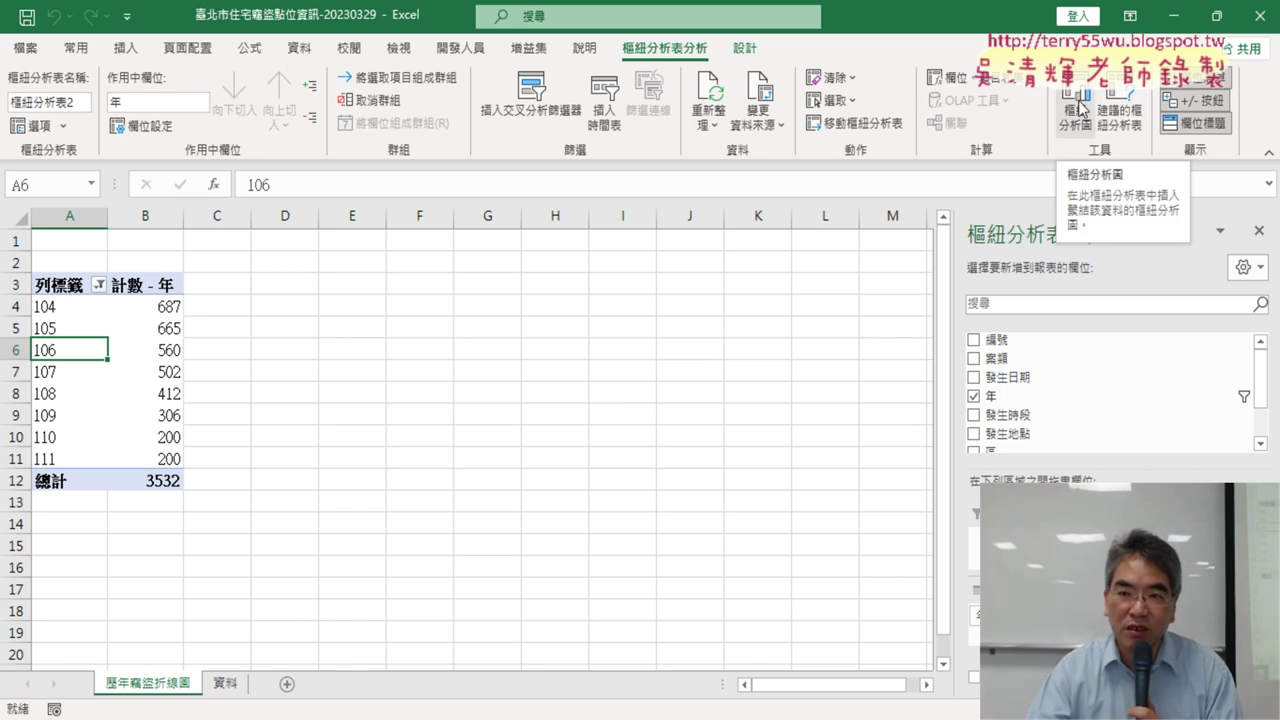
left_click(1080, 108)
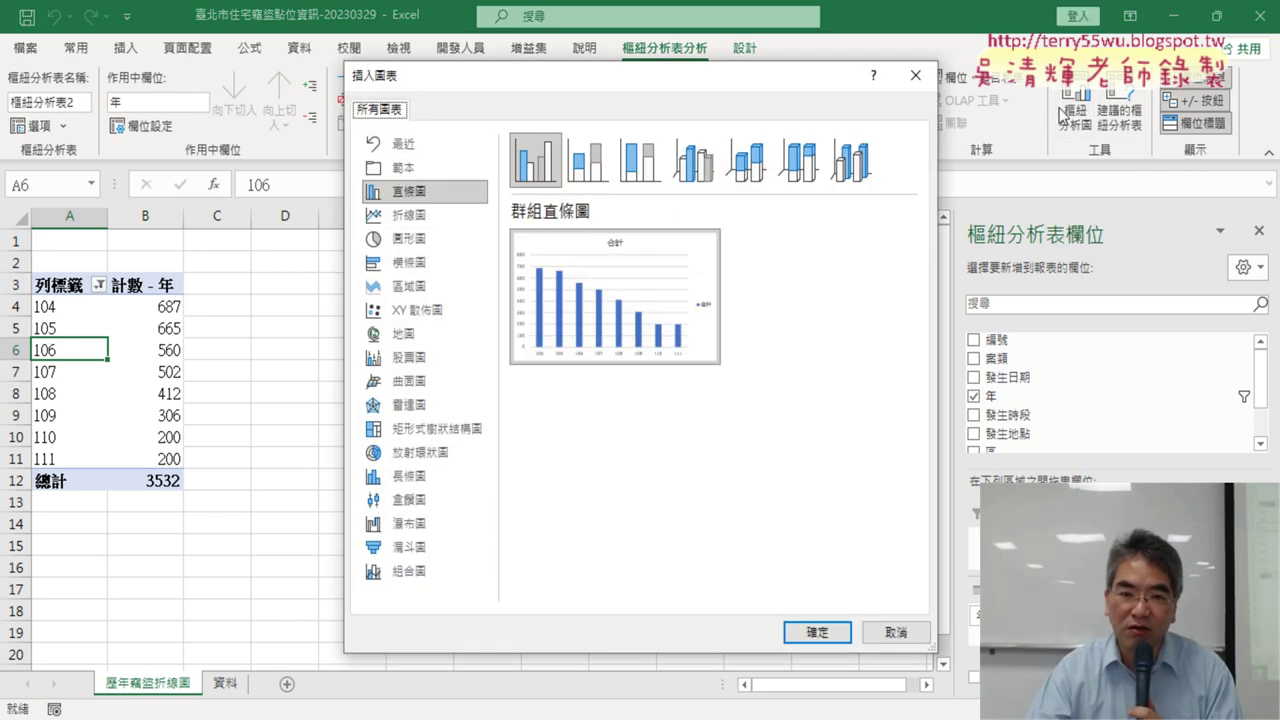
left_click(408, 214)
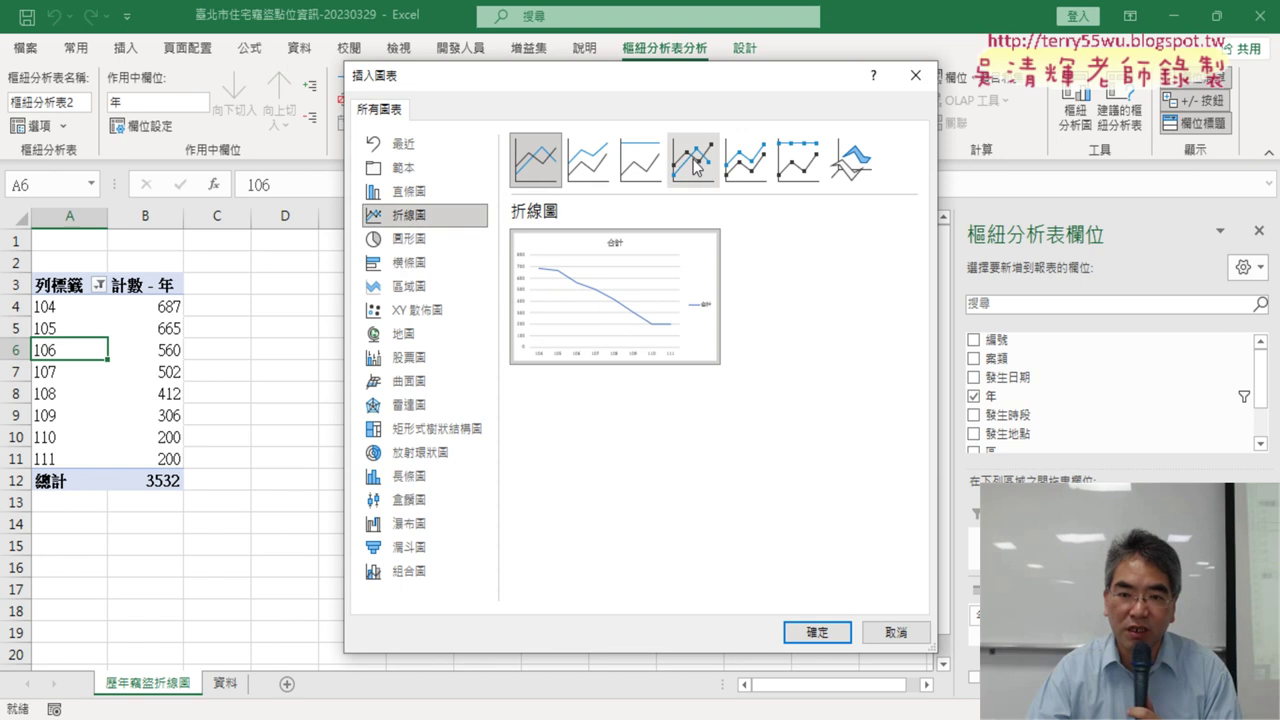
left_click(693, 158)
left_click(818, 632)
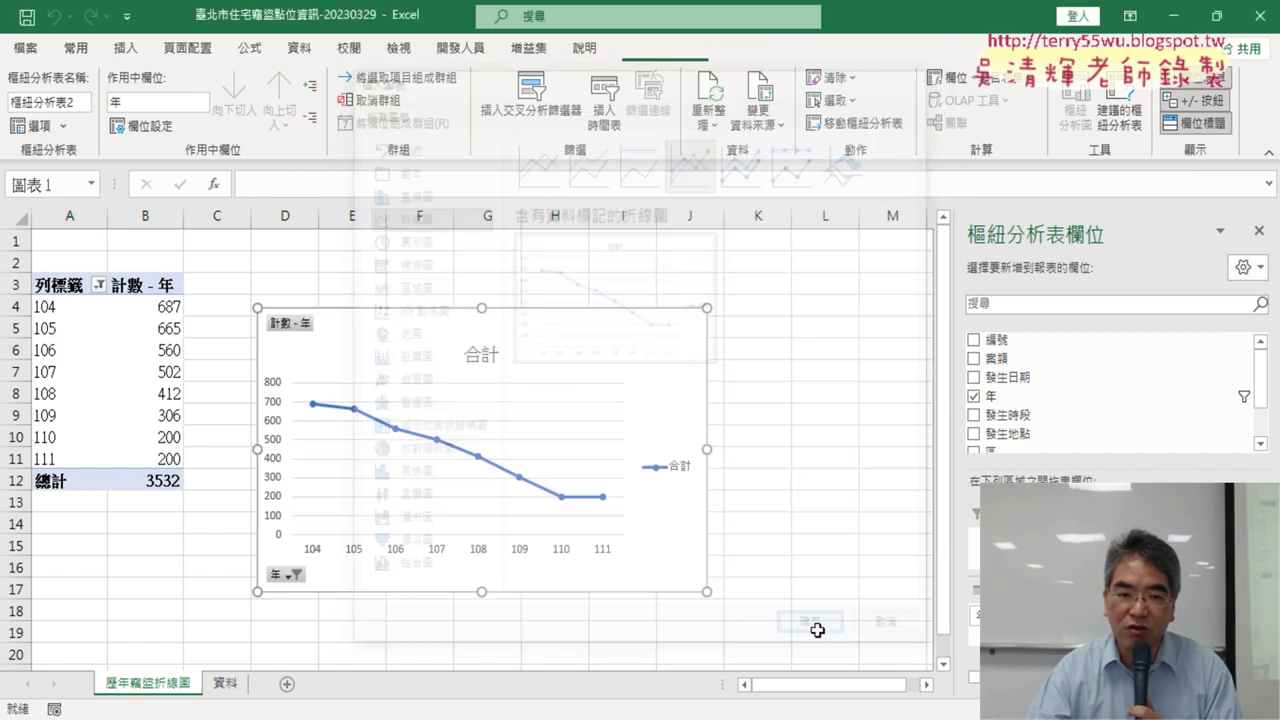
Move the chart up and resize it to sit beside the pivot table, down to about row 15
left_click_drag(337, 321, 342, 268)
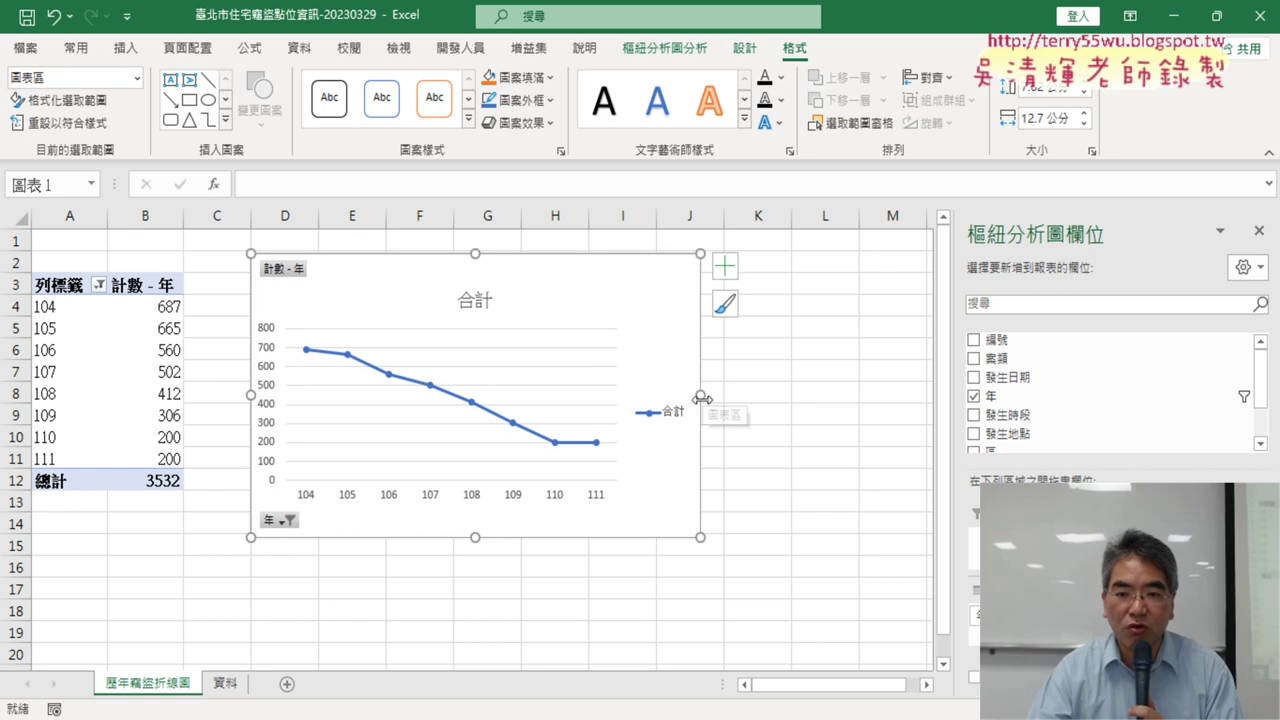
left_click_drag(700, 395, 920, 395)
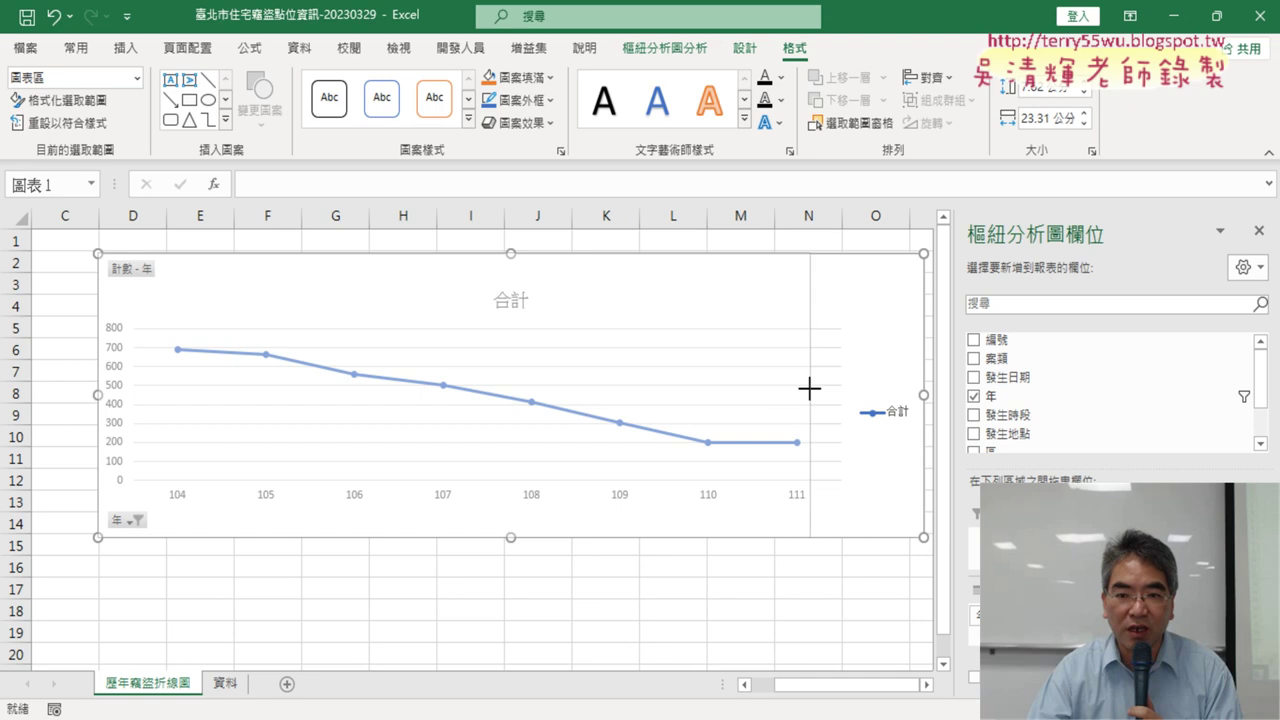
left_click_drag(924, 395, 775, 395)
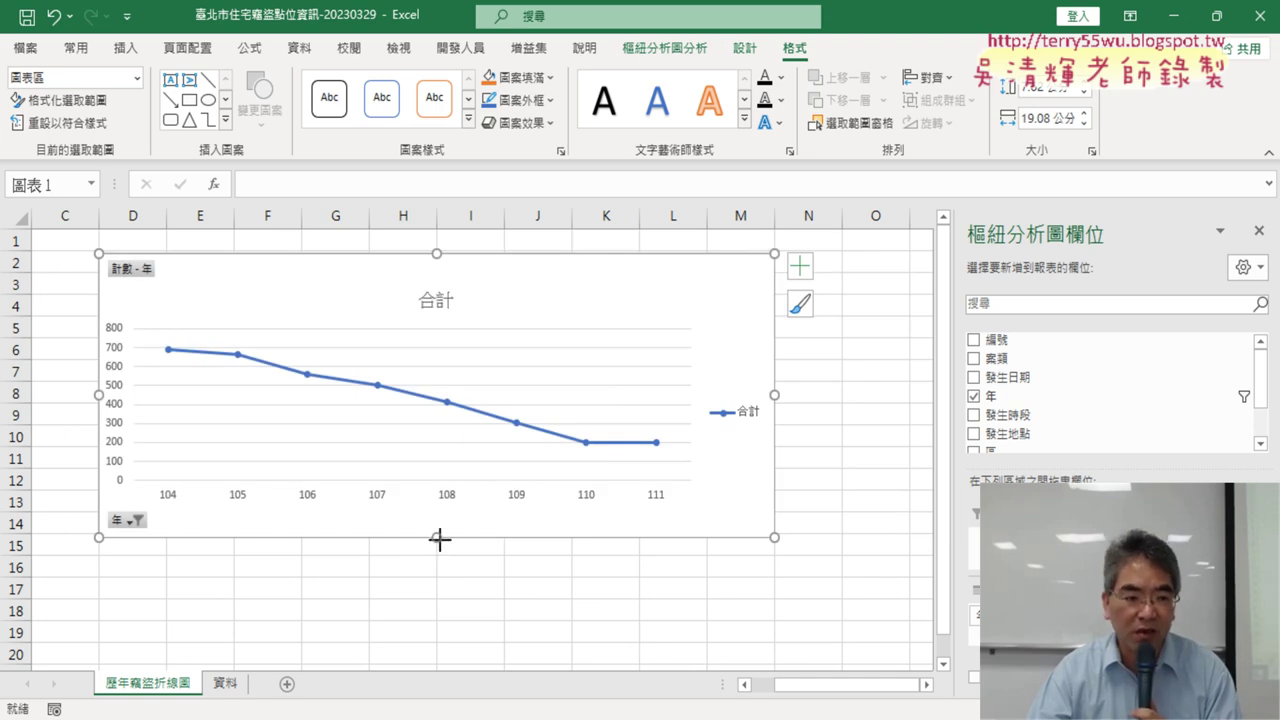
left_click_drag(437, 537, 441, 467)
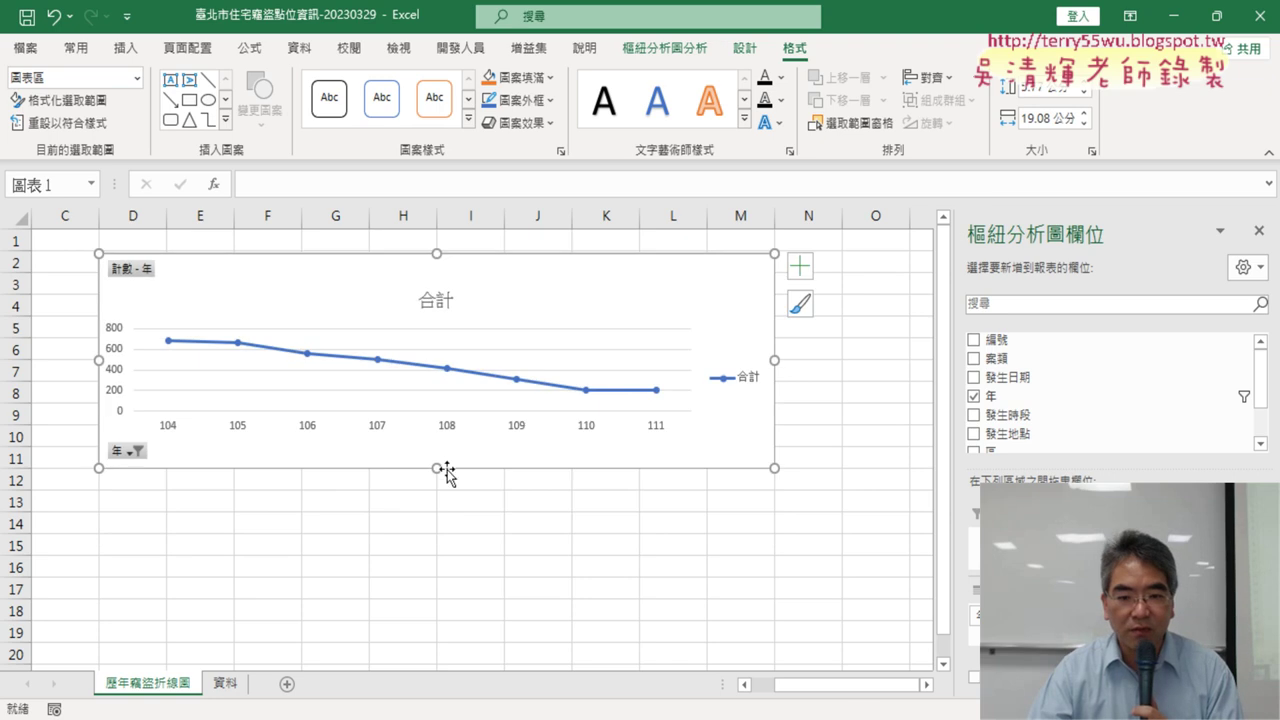
left_click_drag(866, 686, 845, 686)
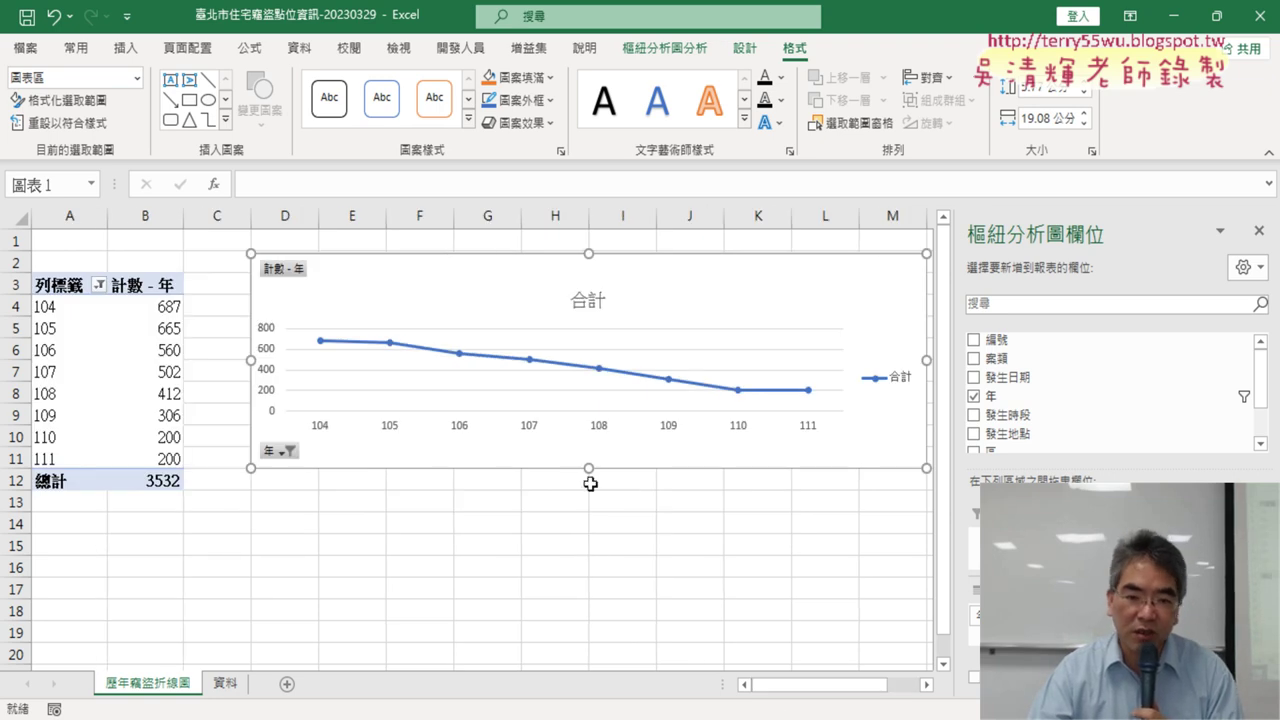
left_click_drag(590, 470, 578, 575)
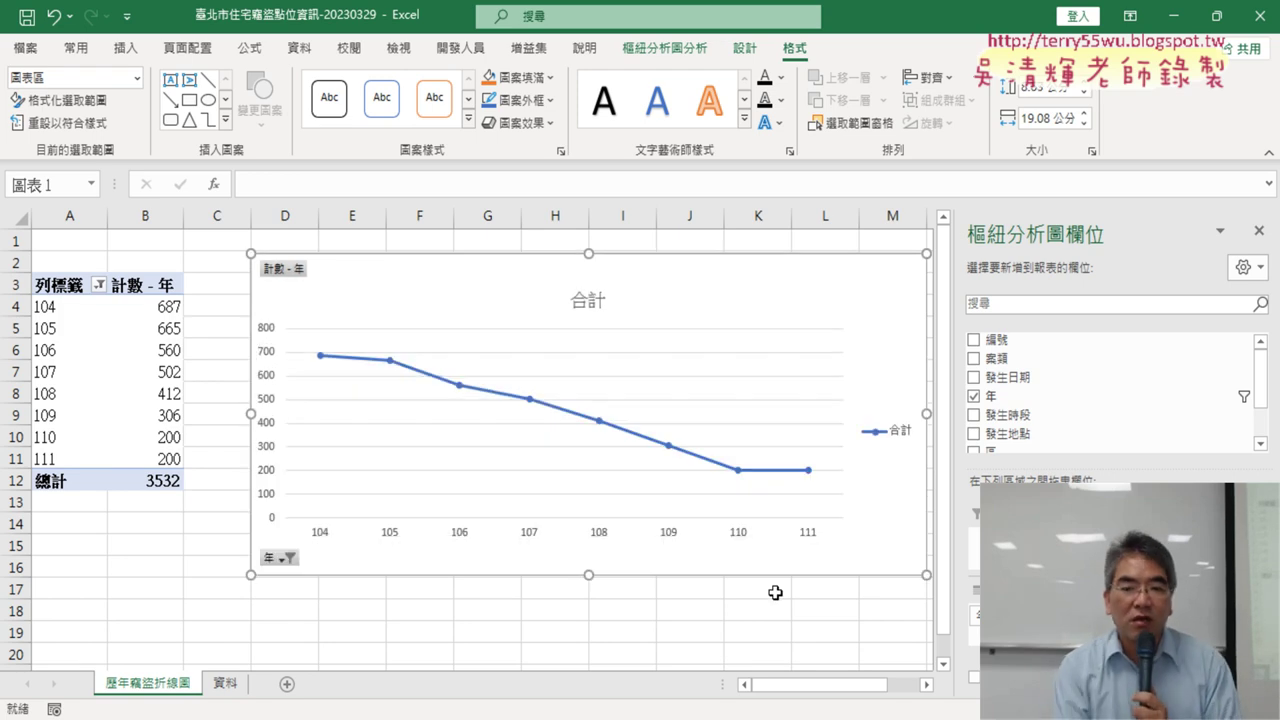
left_click(595, 310)
double_click(579, 300)
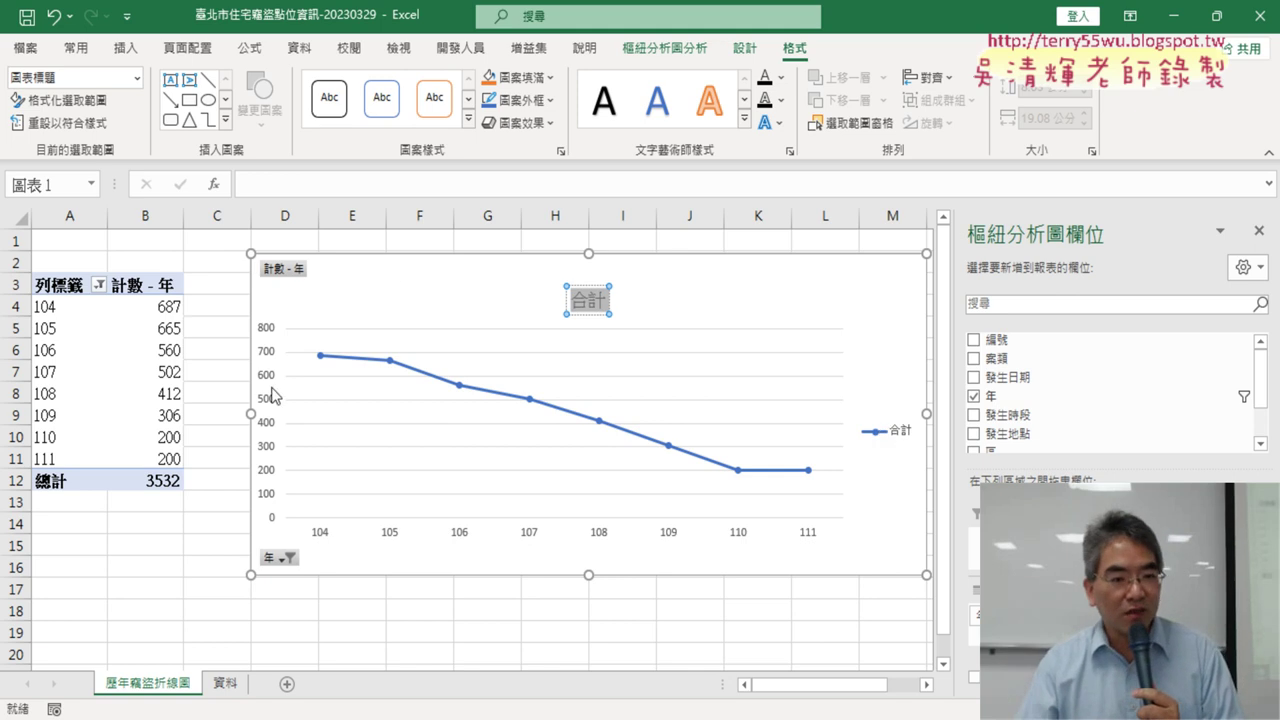
left_click(168, 391)
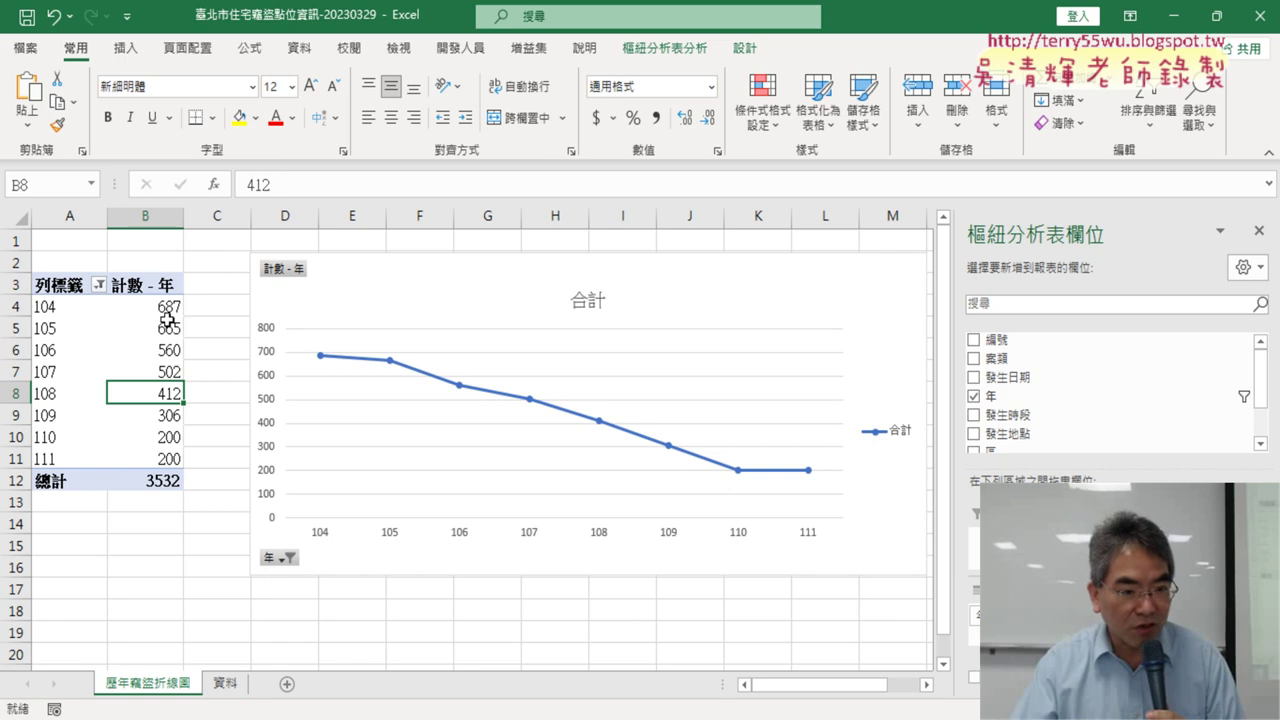
left_click_drag(165, 307, 168, 458)
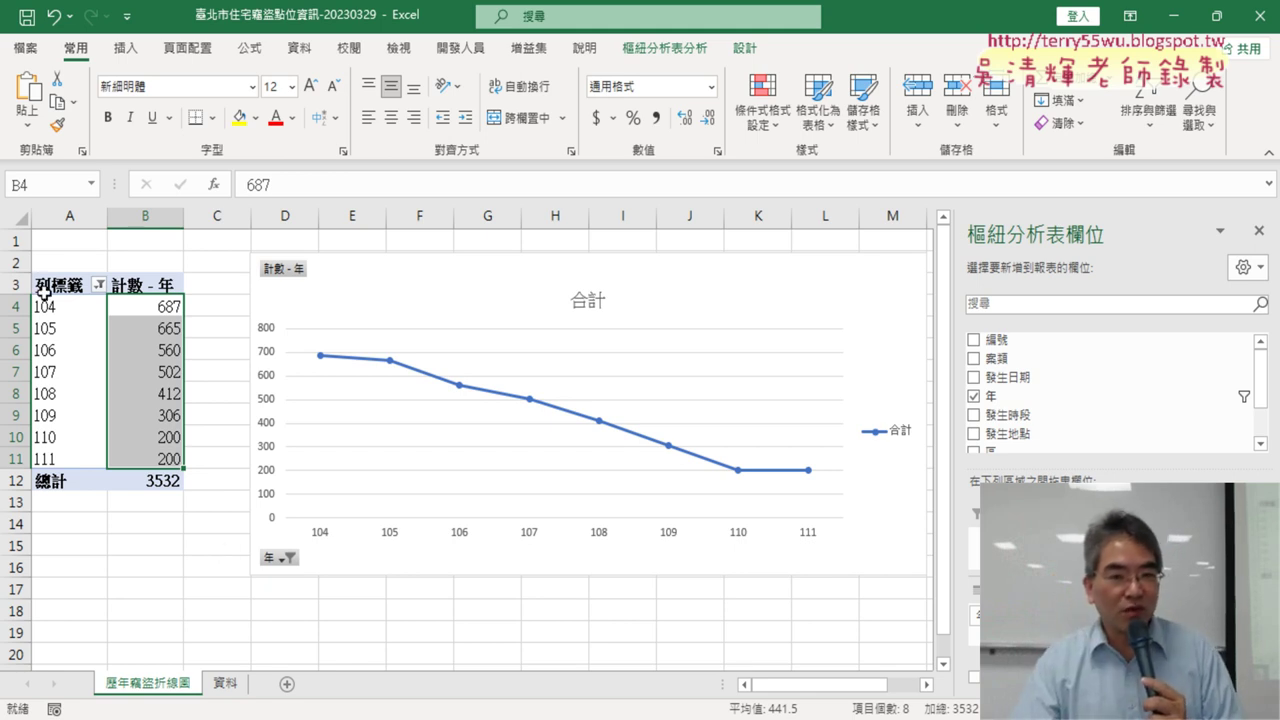
Reopen the VBA editor, widen it to review the macro's R3C1 destination, then return to Google Docs
left_click(462, 48)
left_click(38, 100)
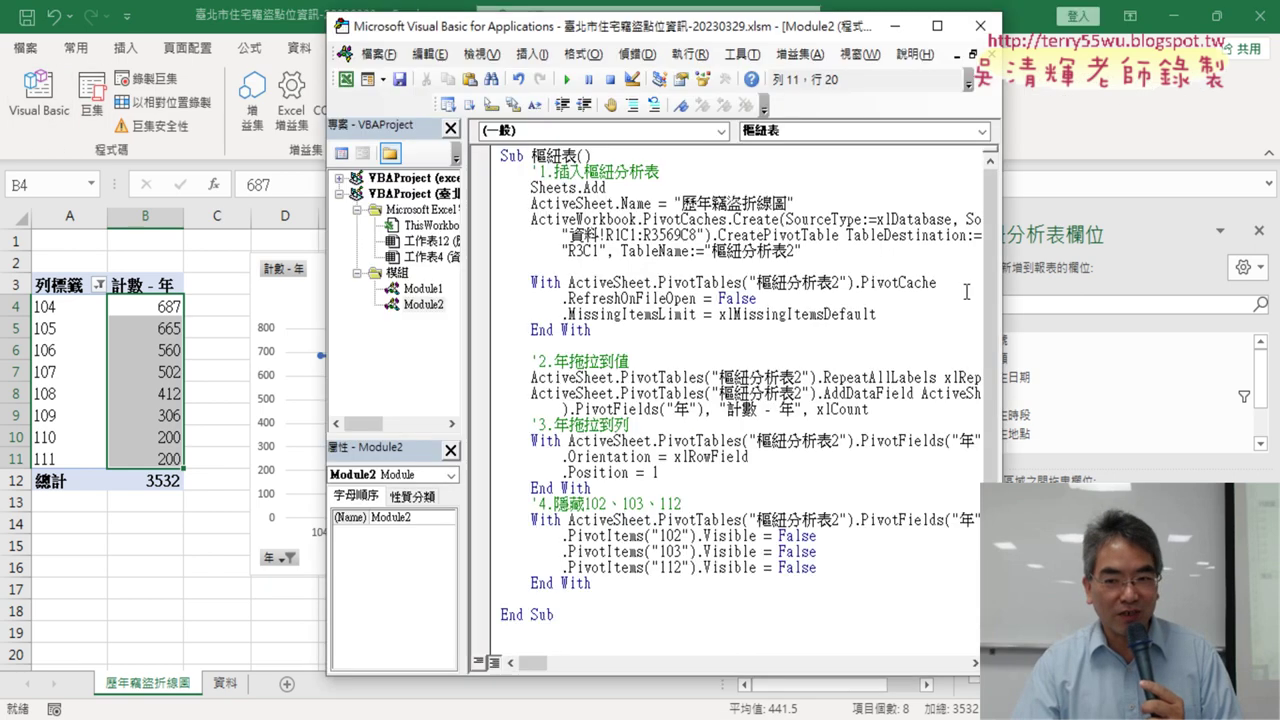
left_click_drag(1001, 294, 1185, 311)
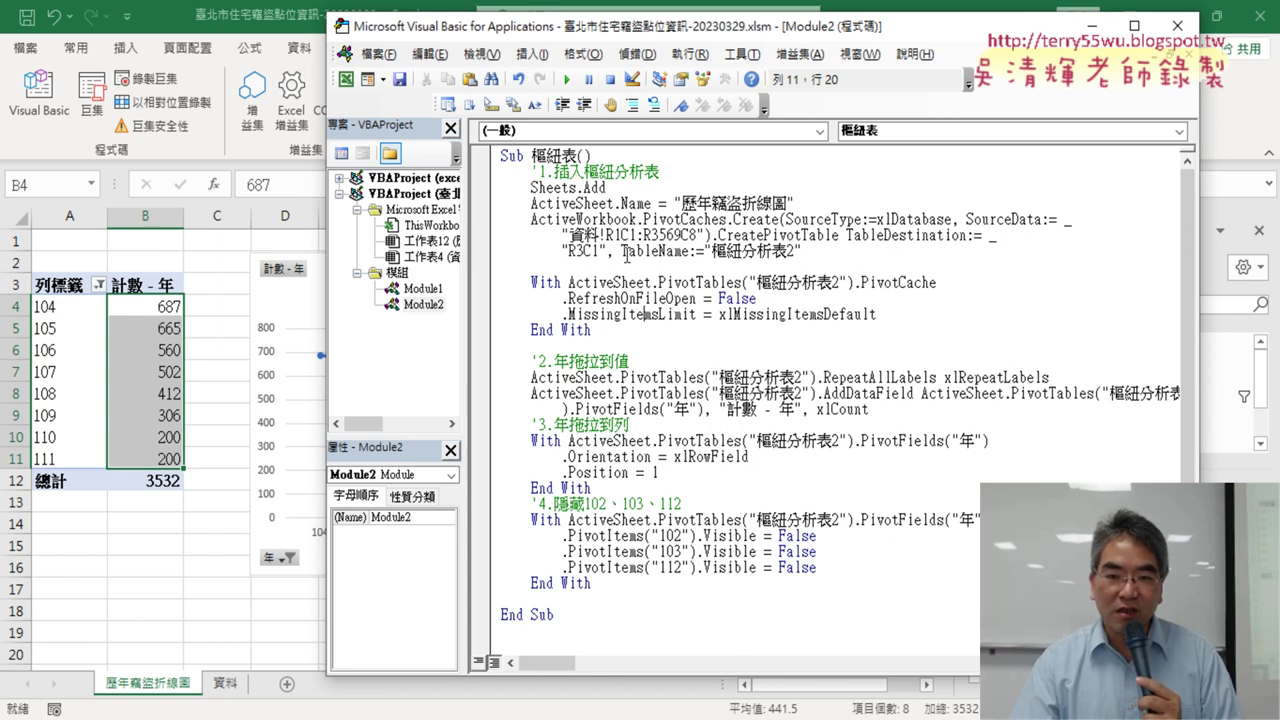
left_click_drag(568, 250, 600, 251)
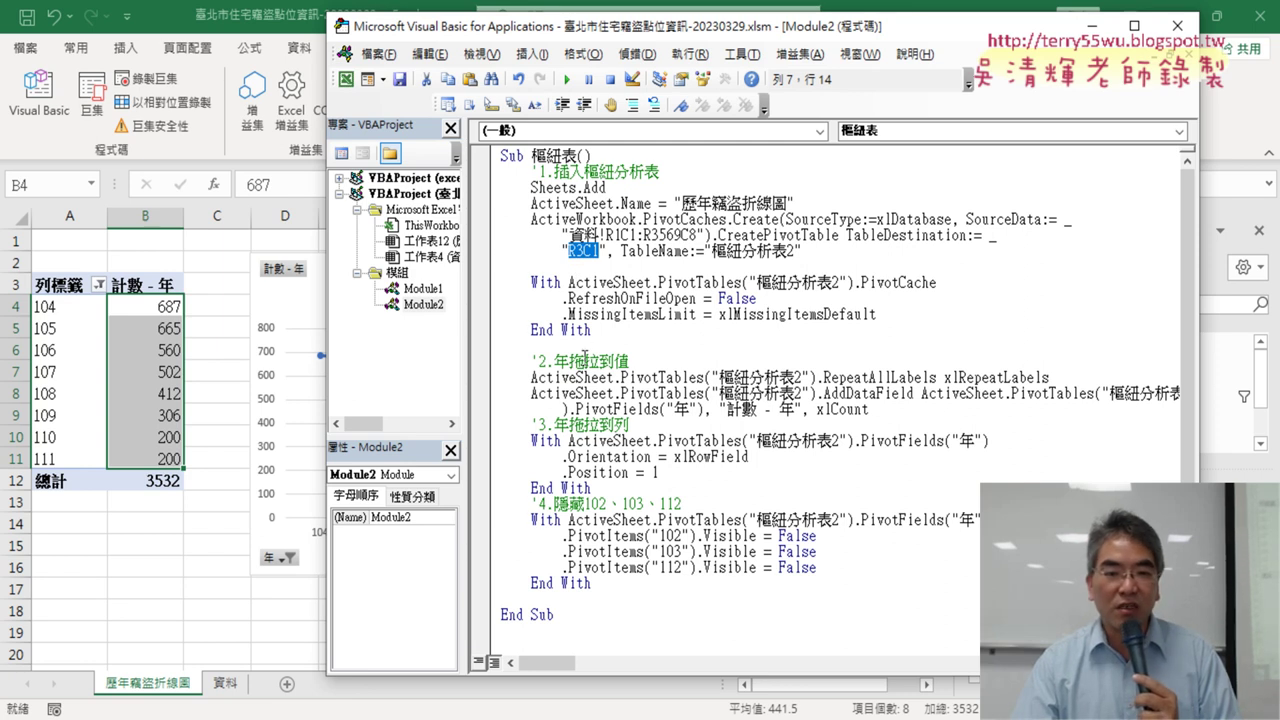
left_click(597, 172)
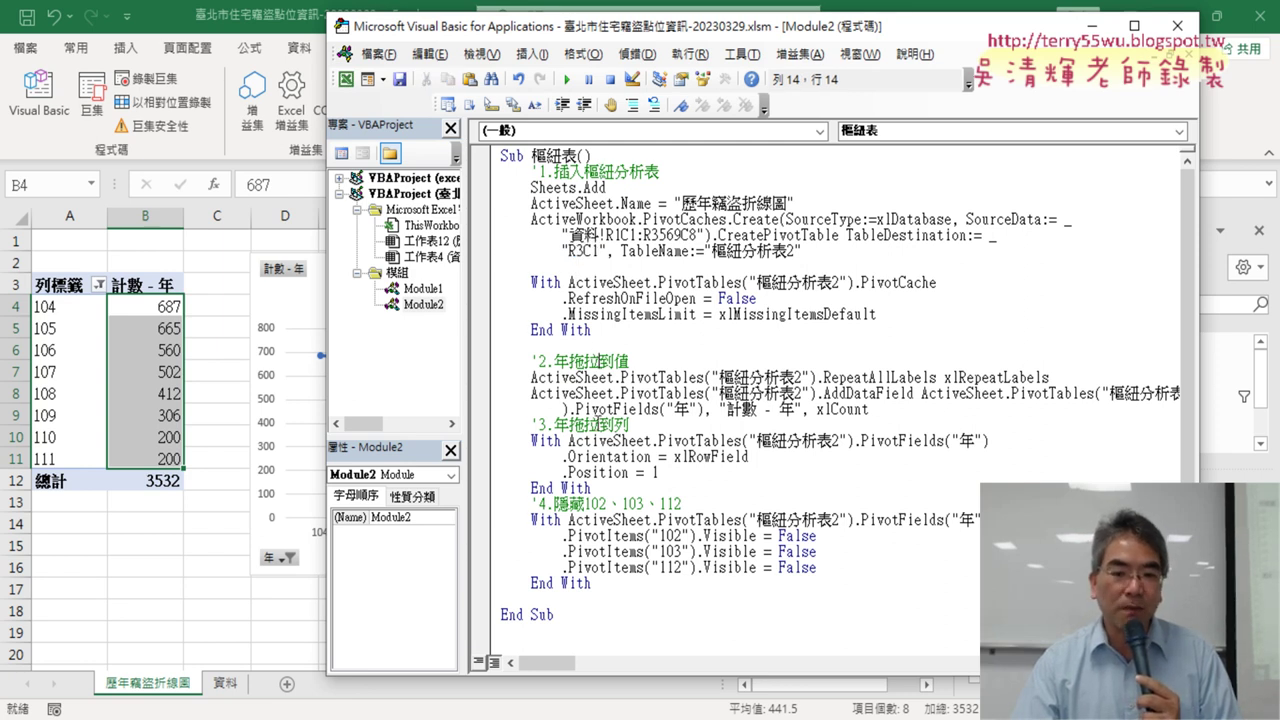
key("Down")
key("Down")
key("Down")
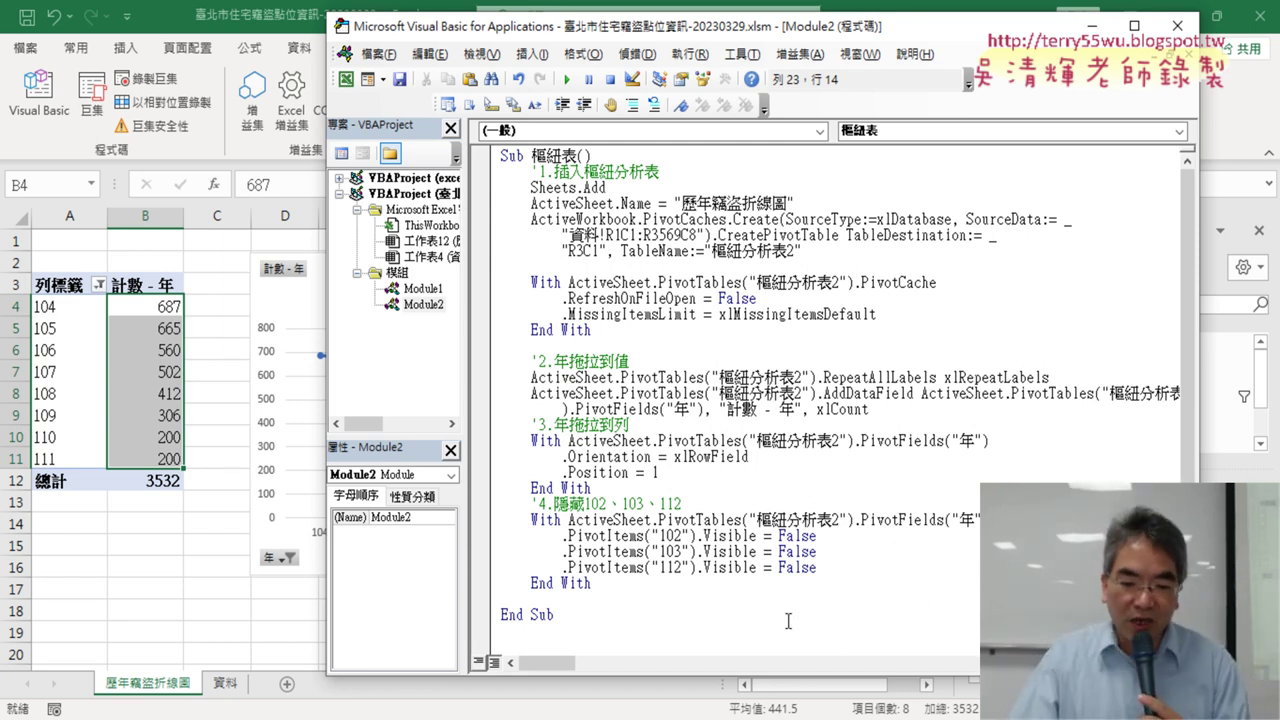
key("alt+Tab")
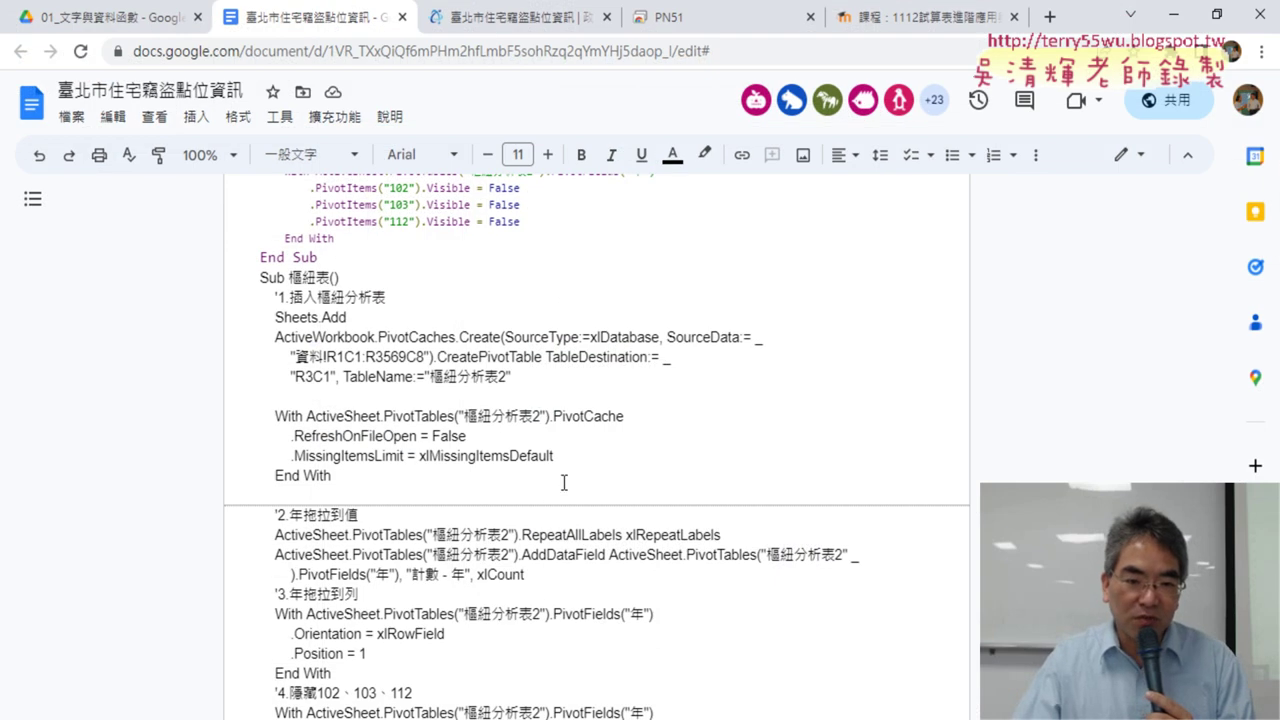
Delete the old uncommented pivot macro block from the notes
scroll(545, 482, "up", 2)
scroll(545, 482, "up", 2)
scroll(545, 482, "up", 1)
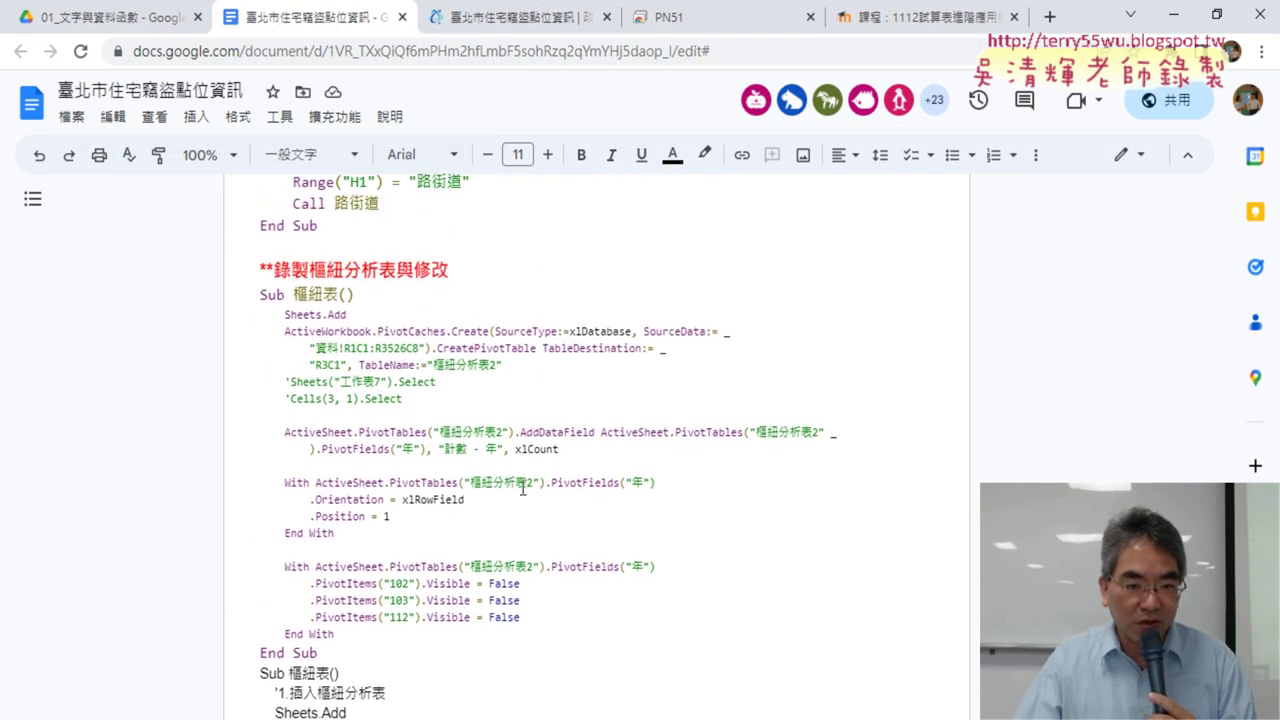
scroll(308, 545, "down", 1)
left_click_drag(318, 555, 216, 200)
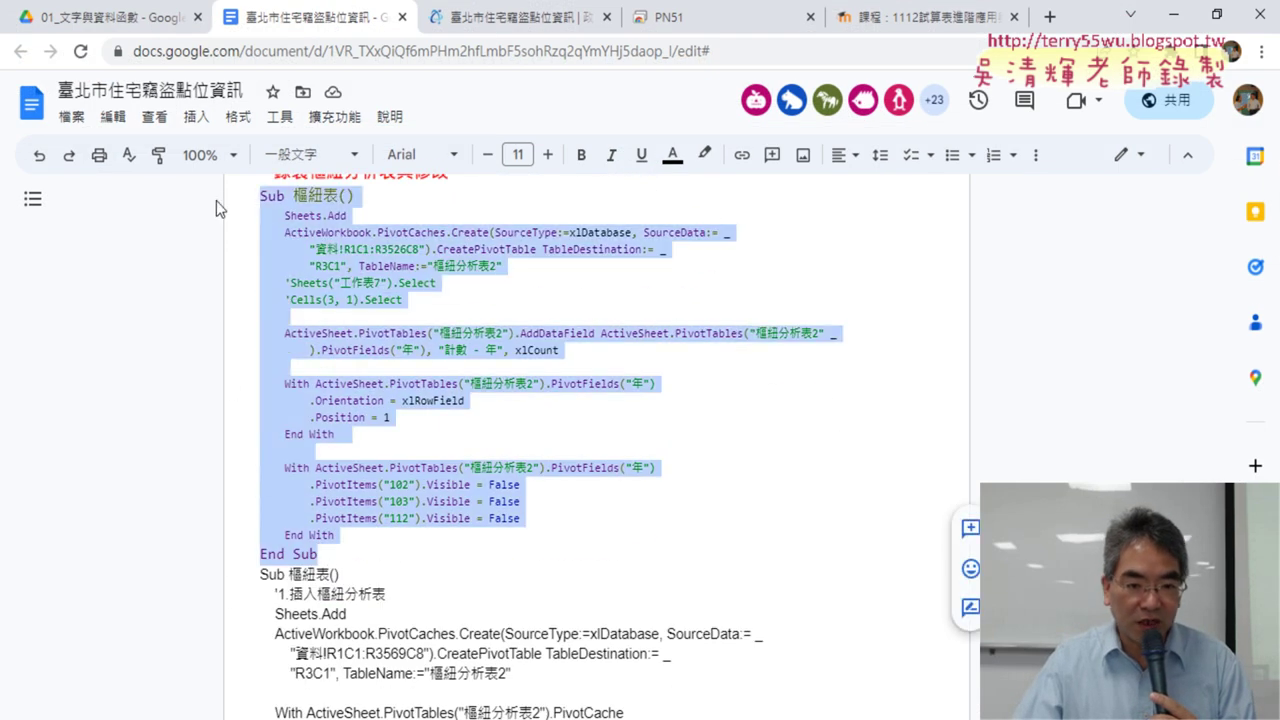
key("Delete")
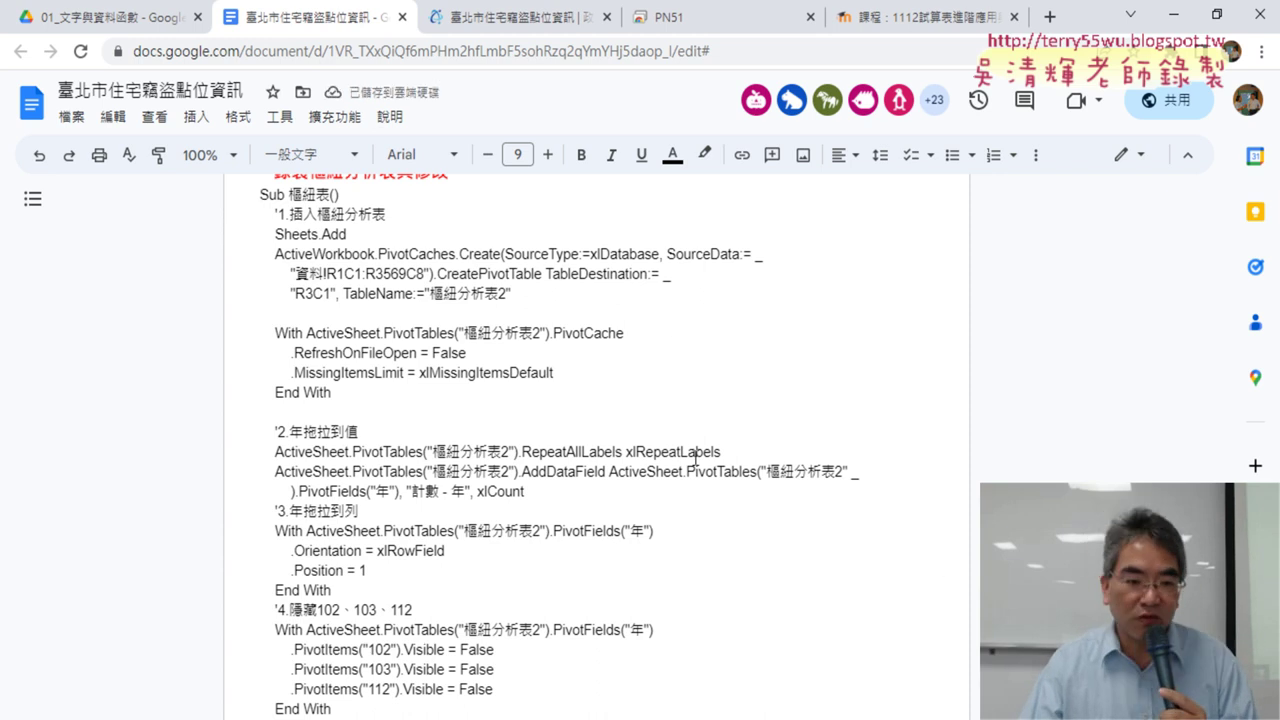
Format the commented macro as coloured Consolas code with Code Pretty's Format Selection
scroll(355, 413, "down", 3)
left_click(344, 532, "shift")
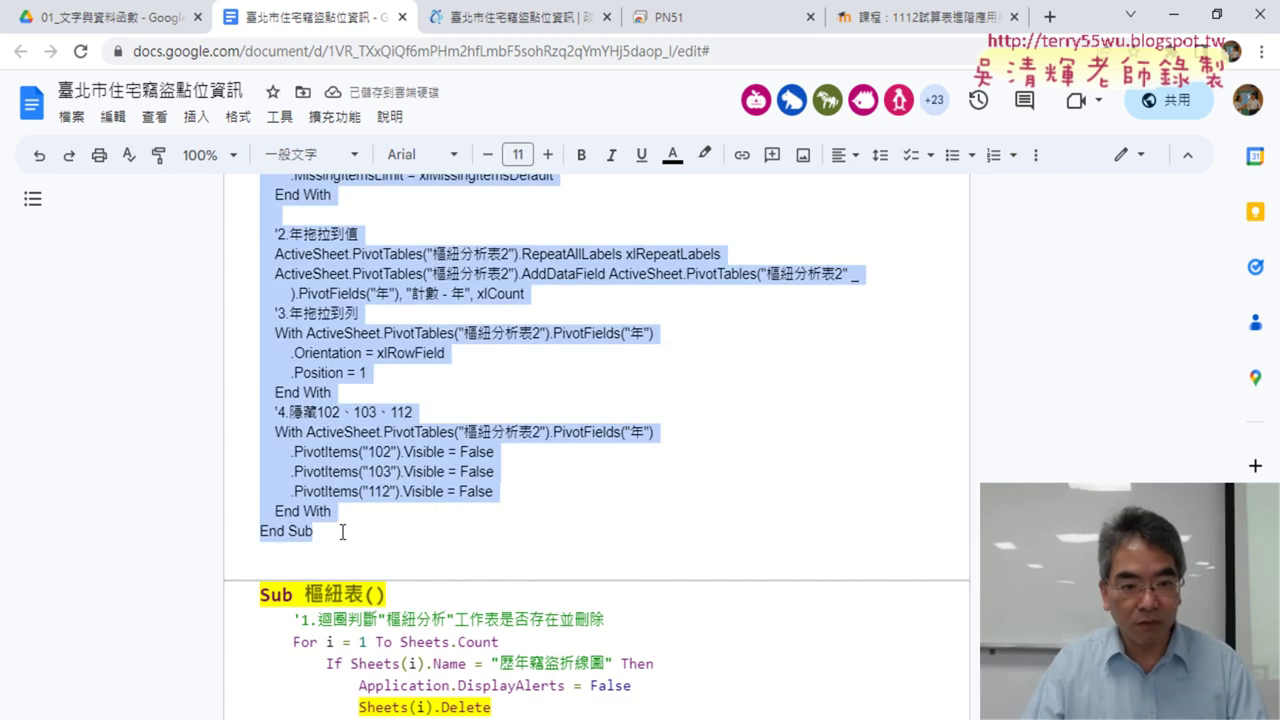
left_click(316, 126)
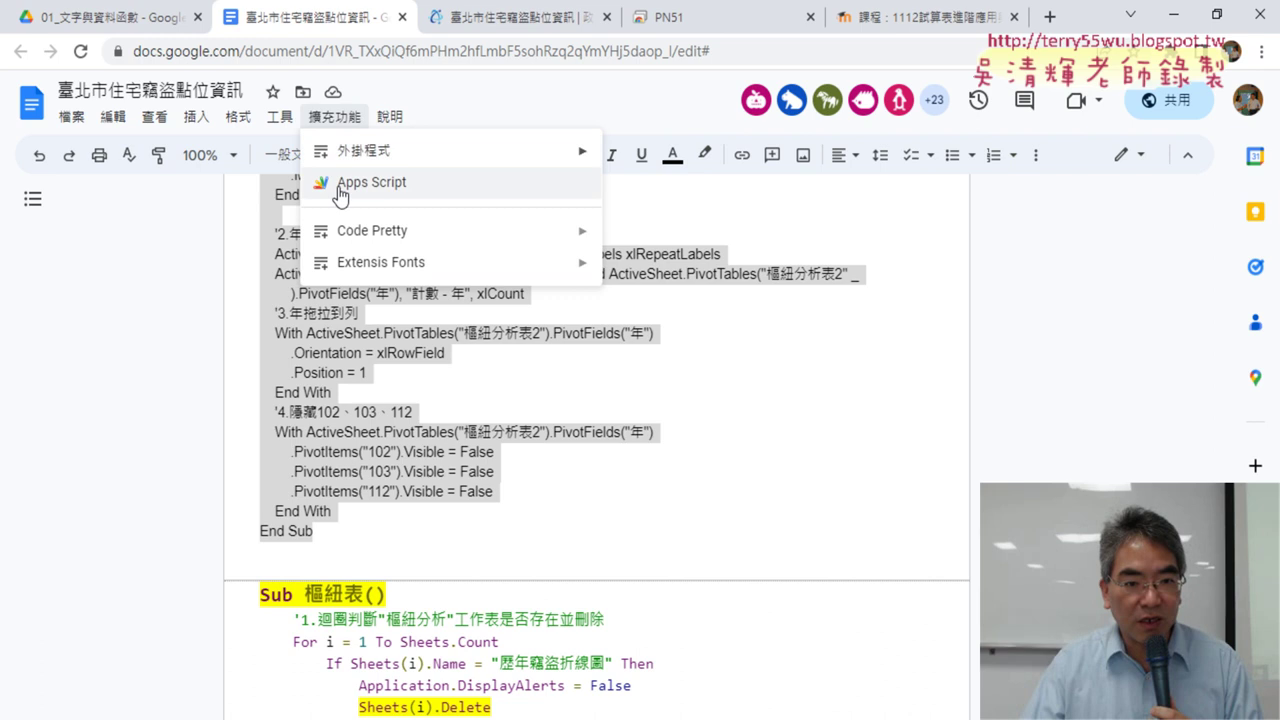
left_click(670, 245)
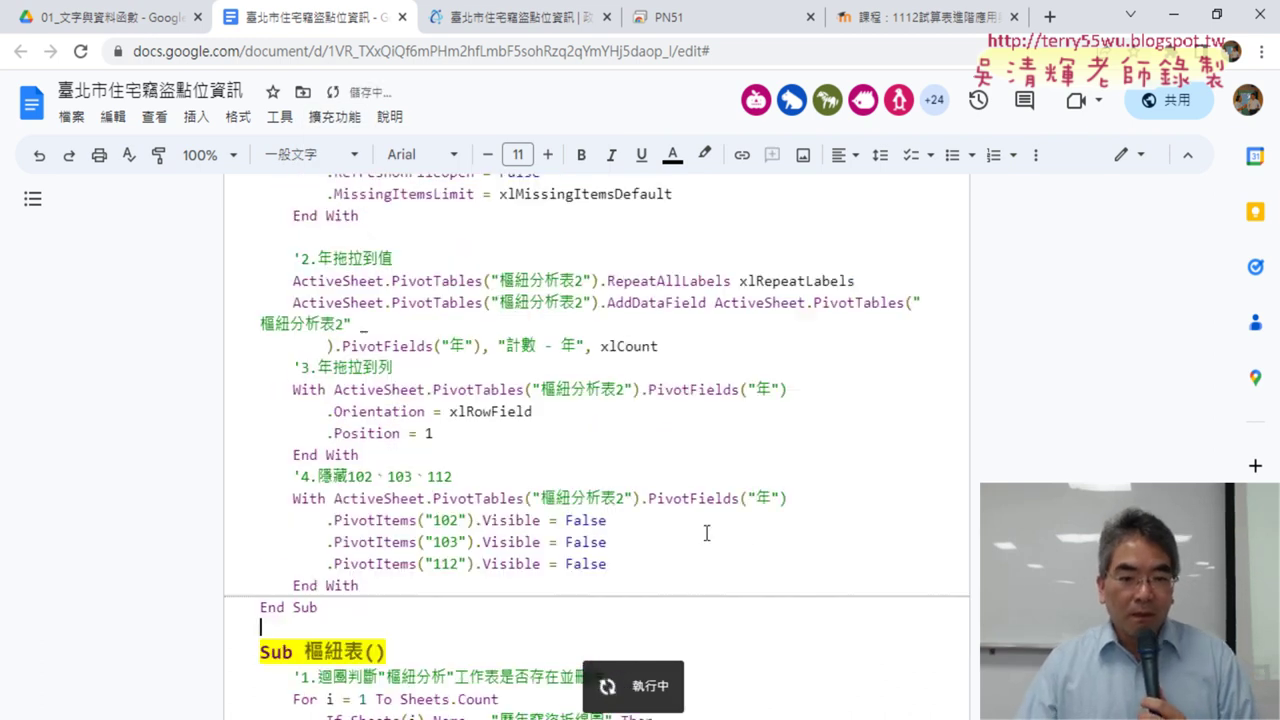
scroll(706, 531, "up", 2)
scroll(663, 523, "up", 3)
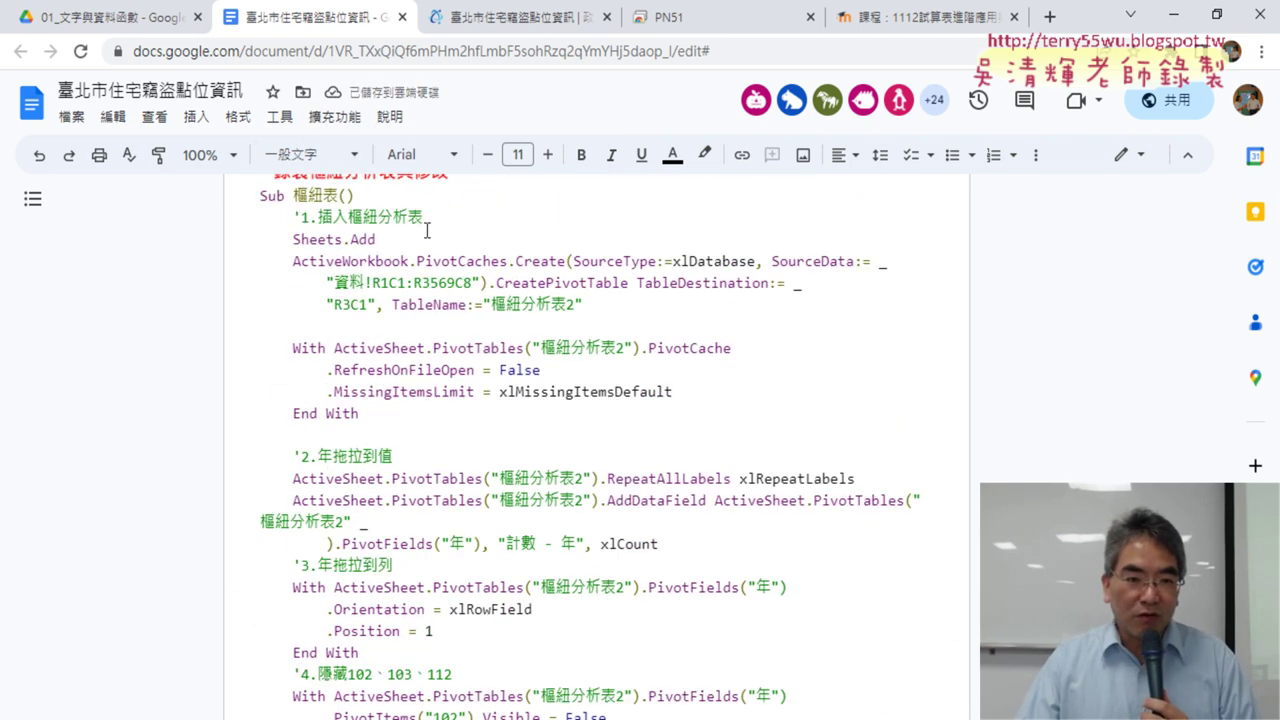
left_click(334, 116)
mouse_move(372, 230)
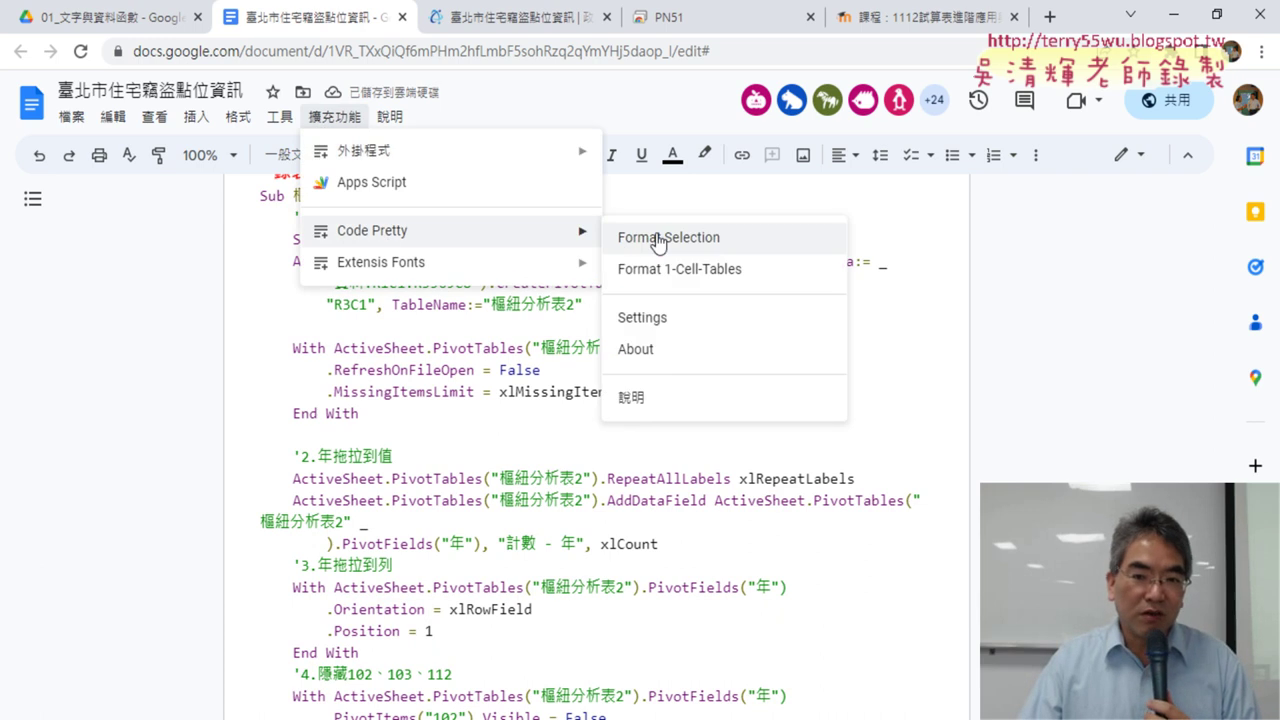
scroll(484, 487, "down", 1)
Remove the blank line between the PivotCache End With and the '2.年拖拉到值 comment
left_click(484, 487)
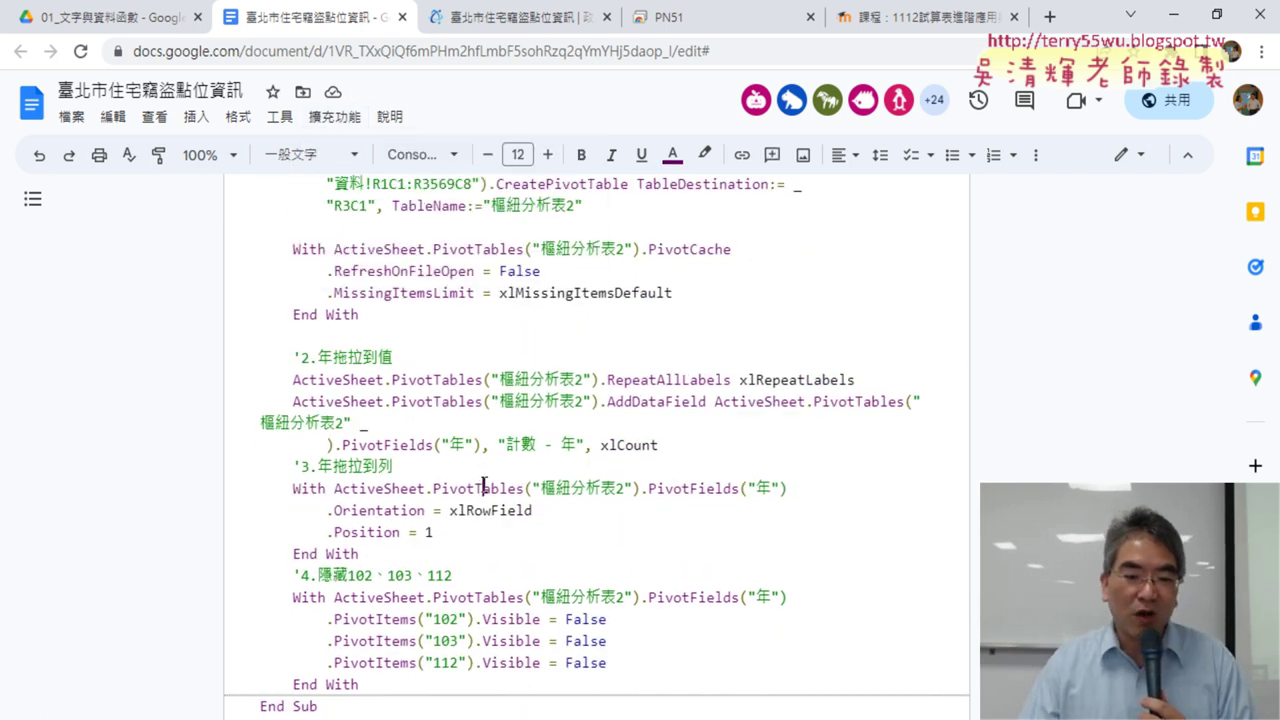
scroll(484, 487, "up", 2)
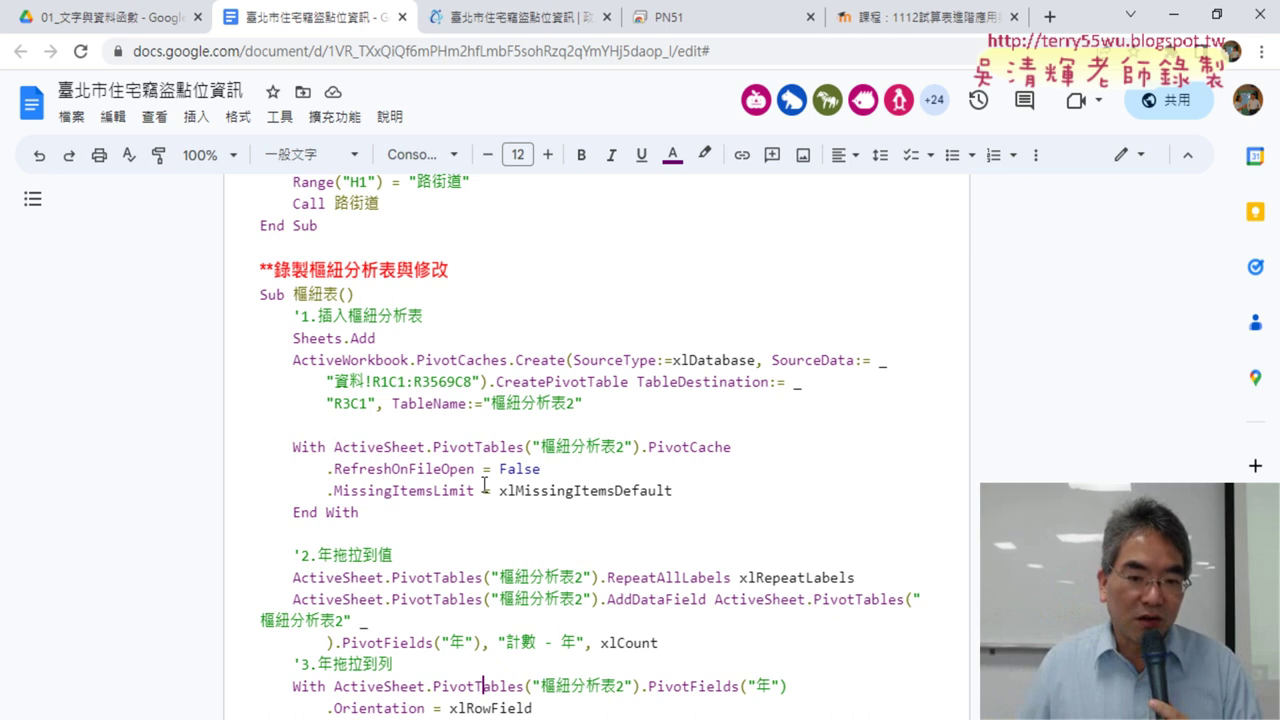
scroll(561, 450, "down", 1)
scroll(570, 452, "down", 1)
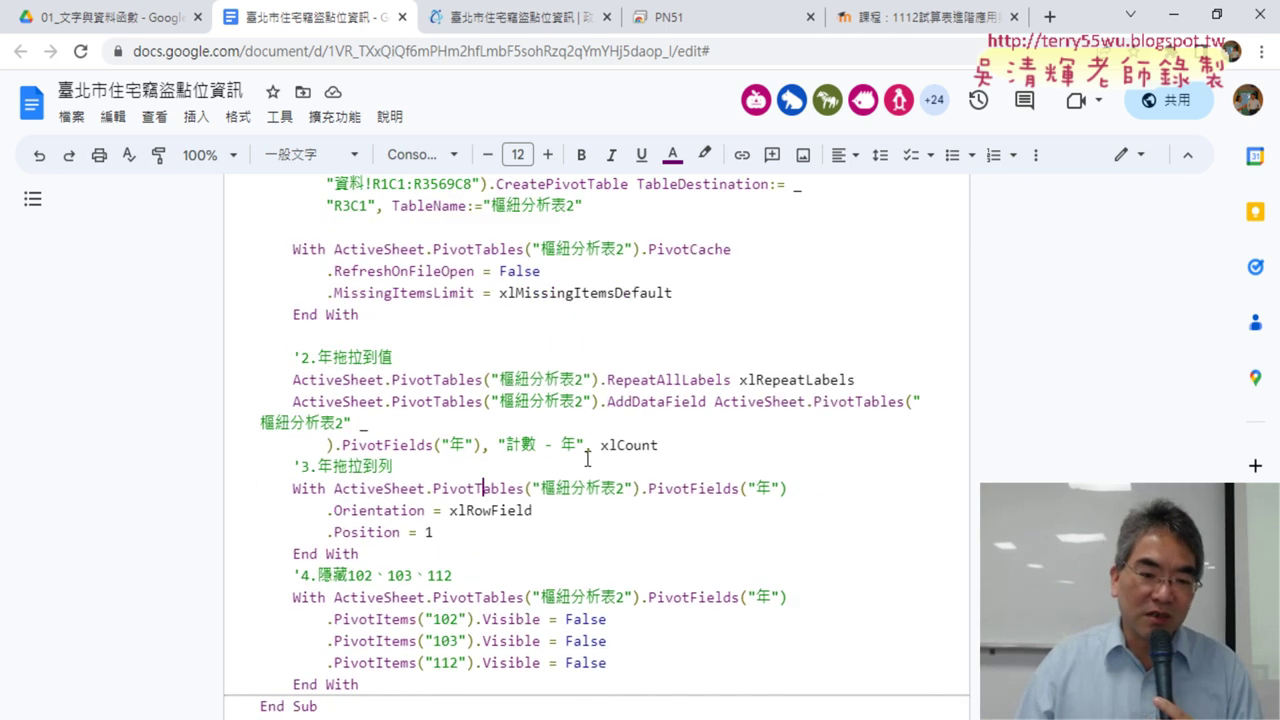
scroll(580, 455, "down", 1)
scroll(588, 458, "up", 1)
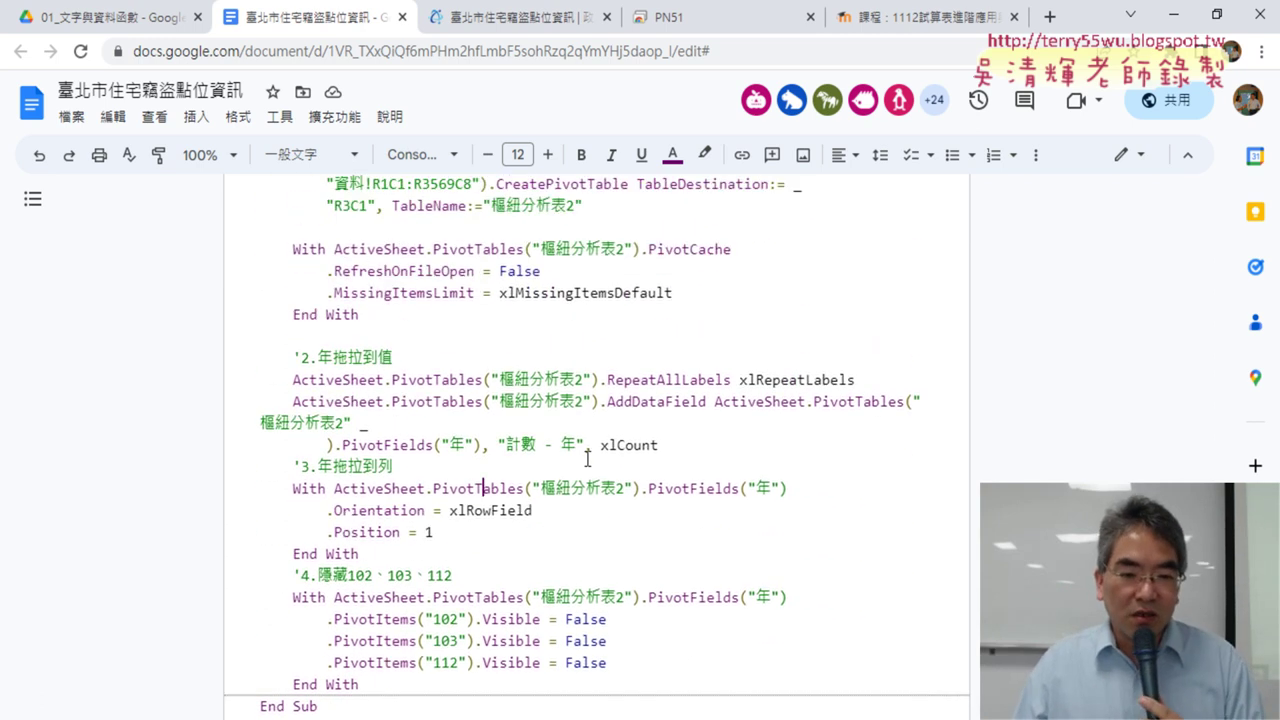
left_click(463, 324)
key("Delete")
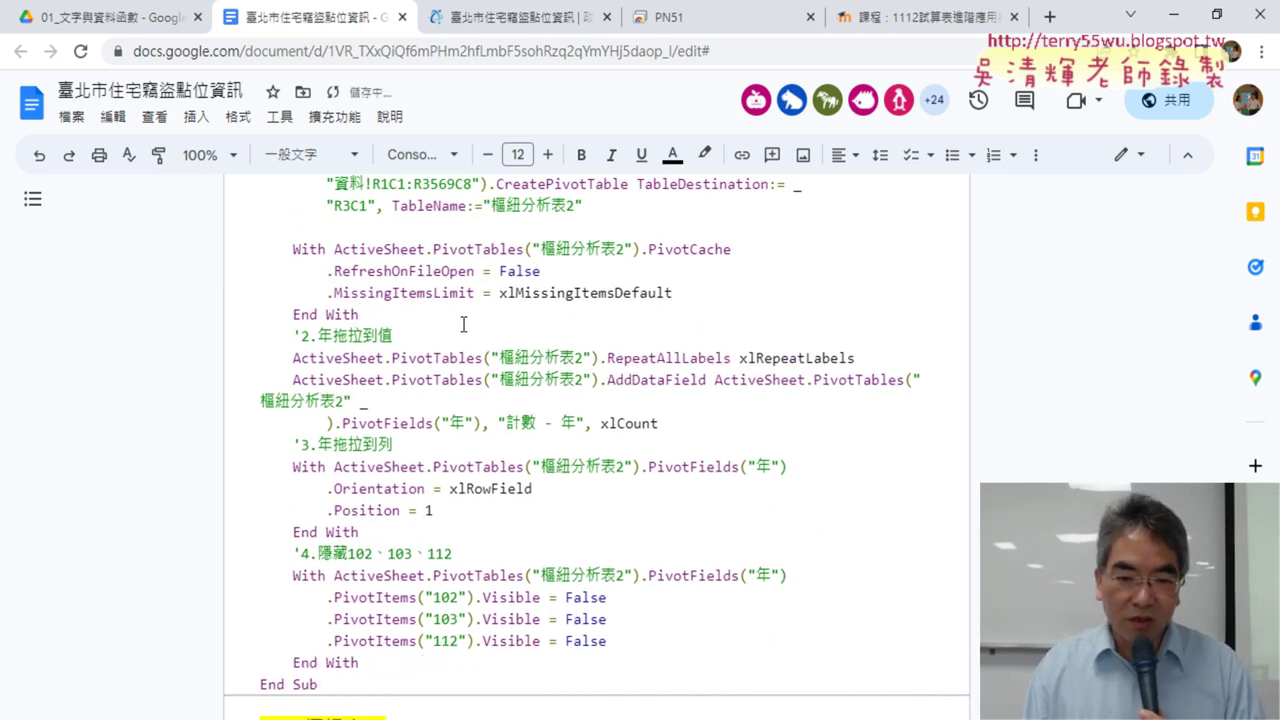